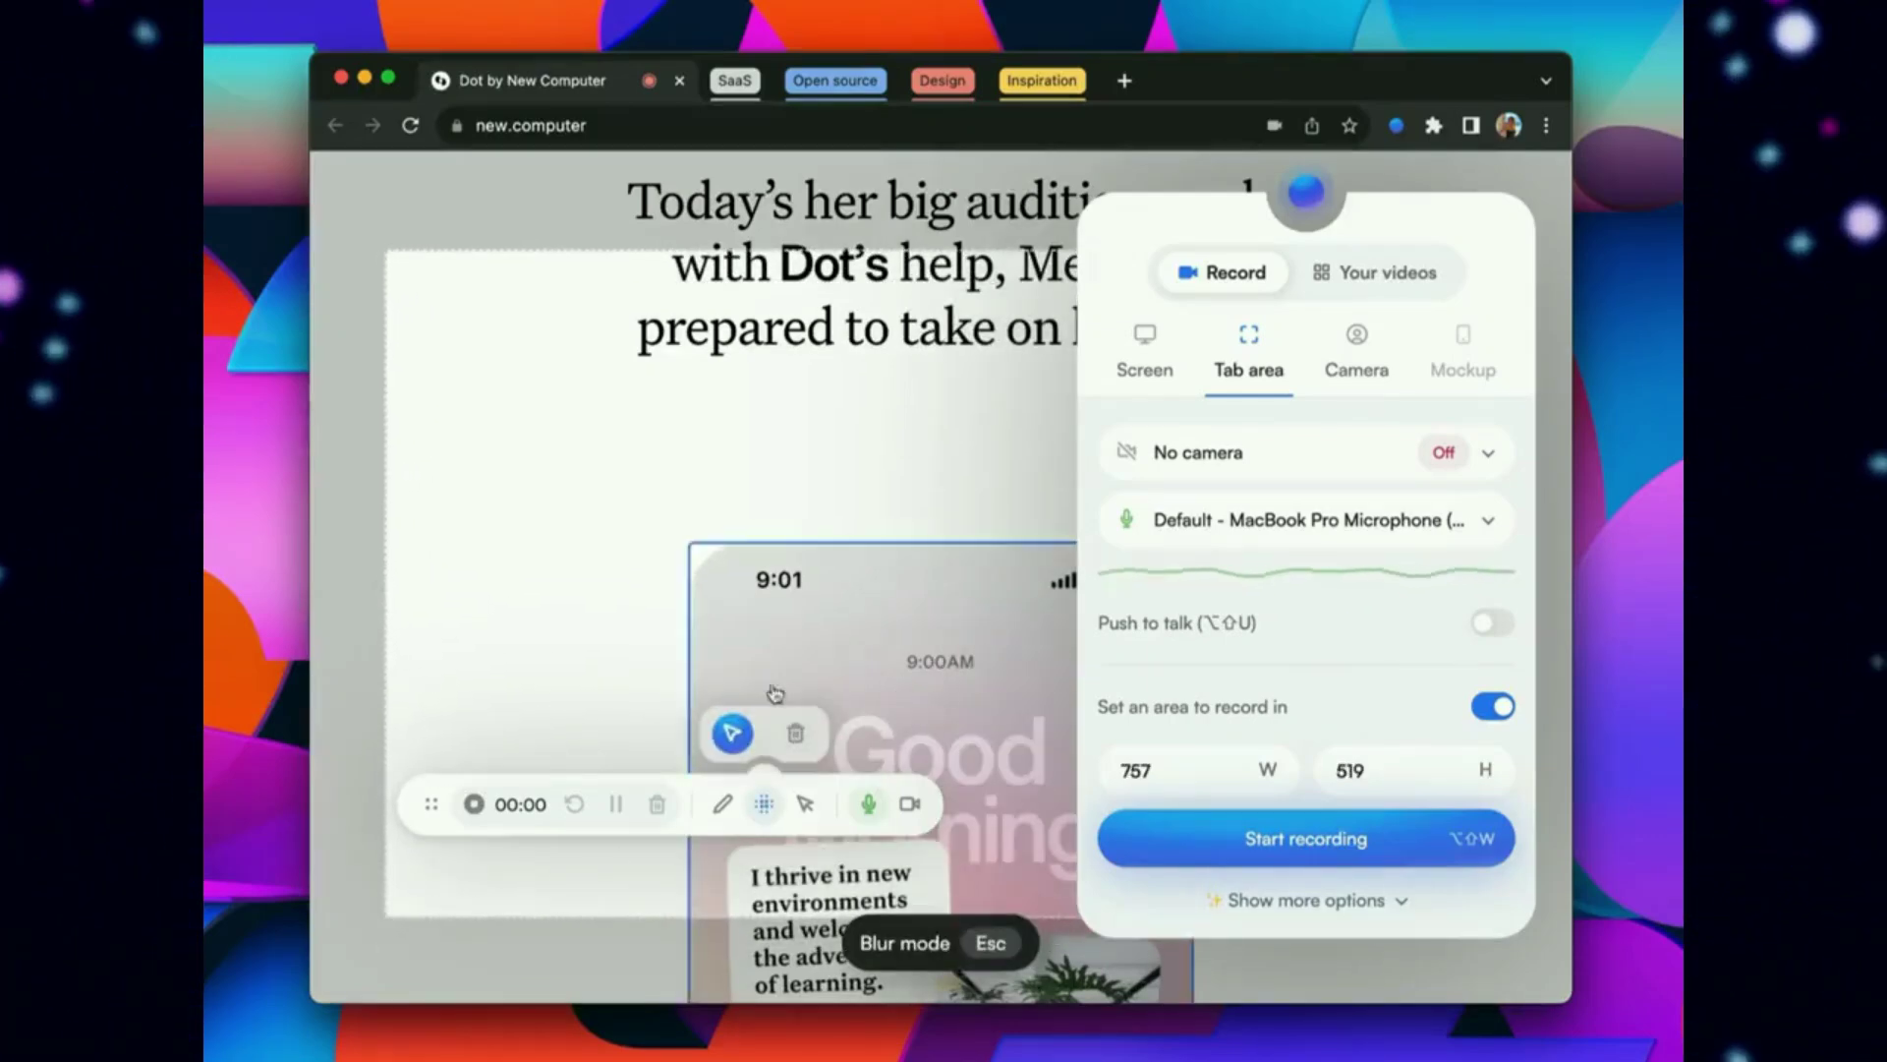
# Step: Record the chosen tab area with blur on, trying cursor effects and red annotations
pyautogui.click(797, 734)
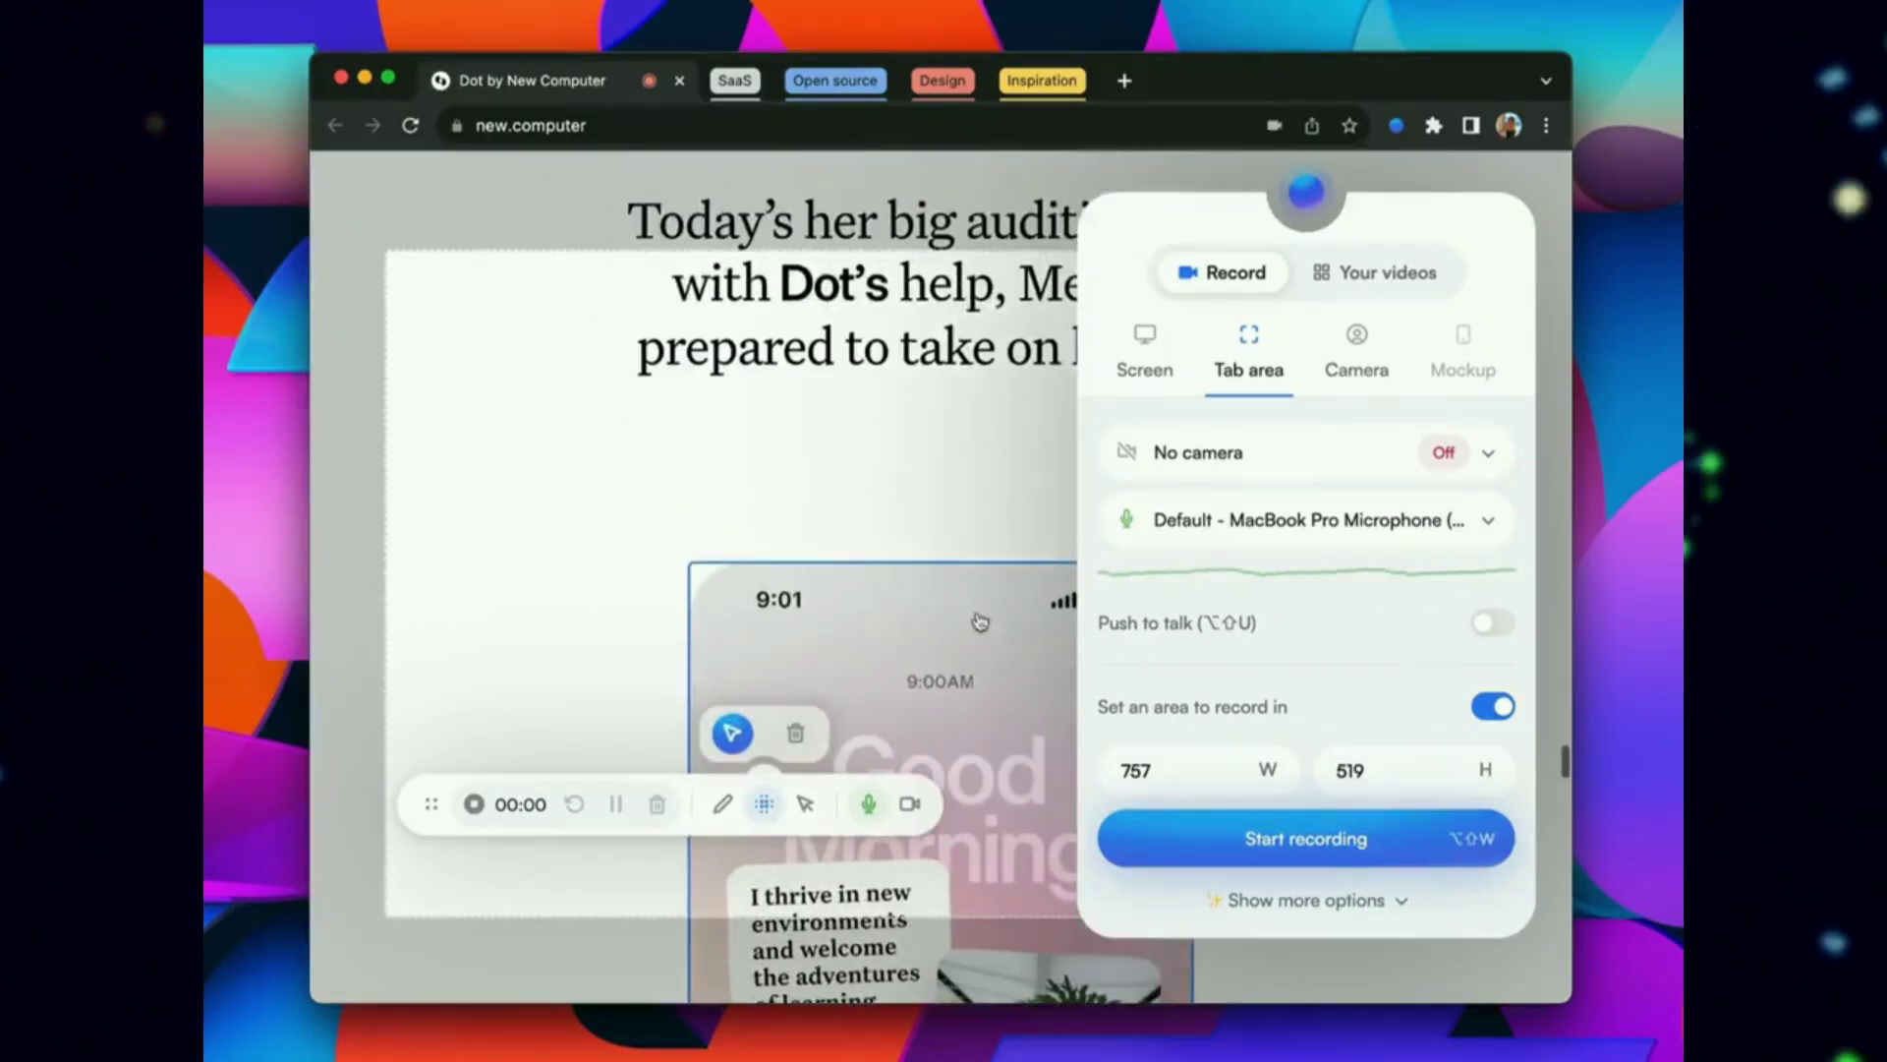
pyautogui.click(1306, 839)
pyautogui.click(1233, 619)
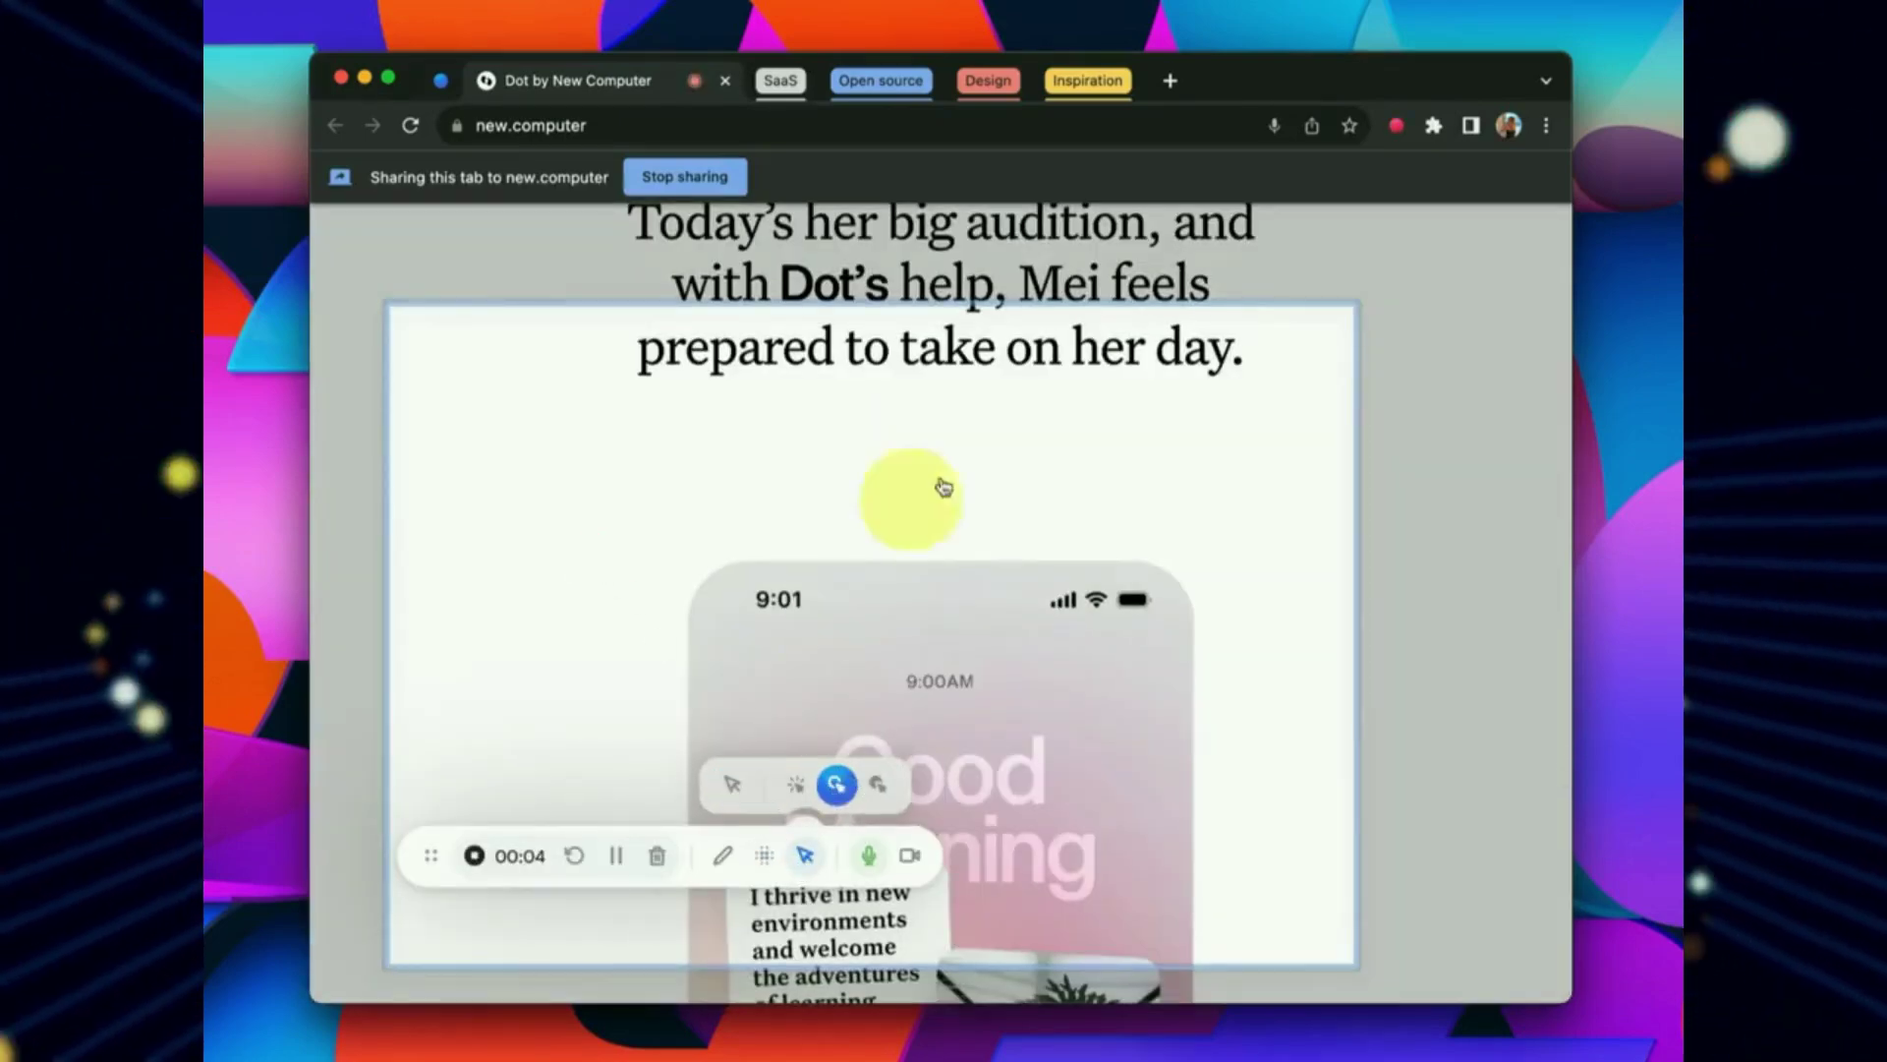
pyautogui.click(836, 782)
pyautogui.click(732, 783)
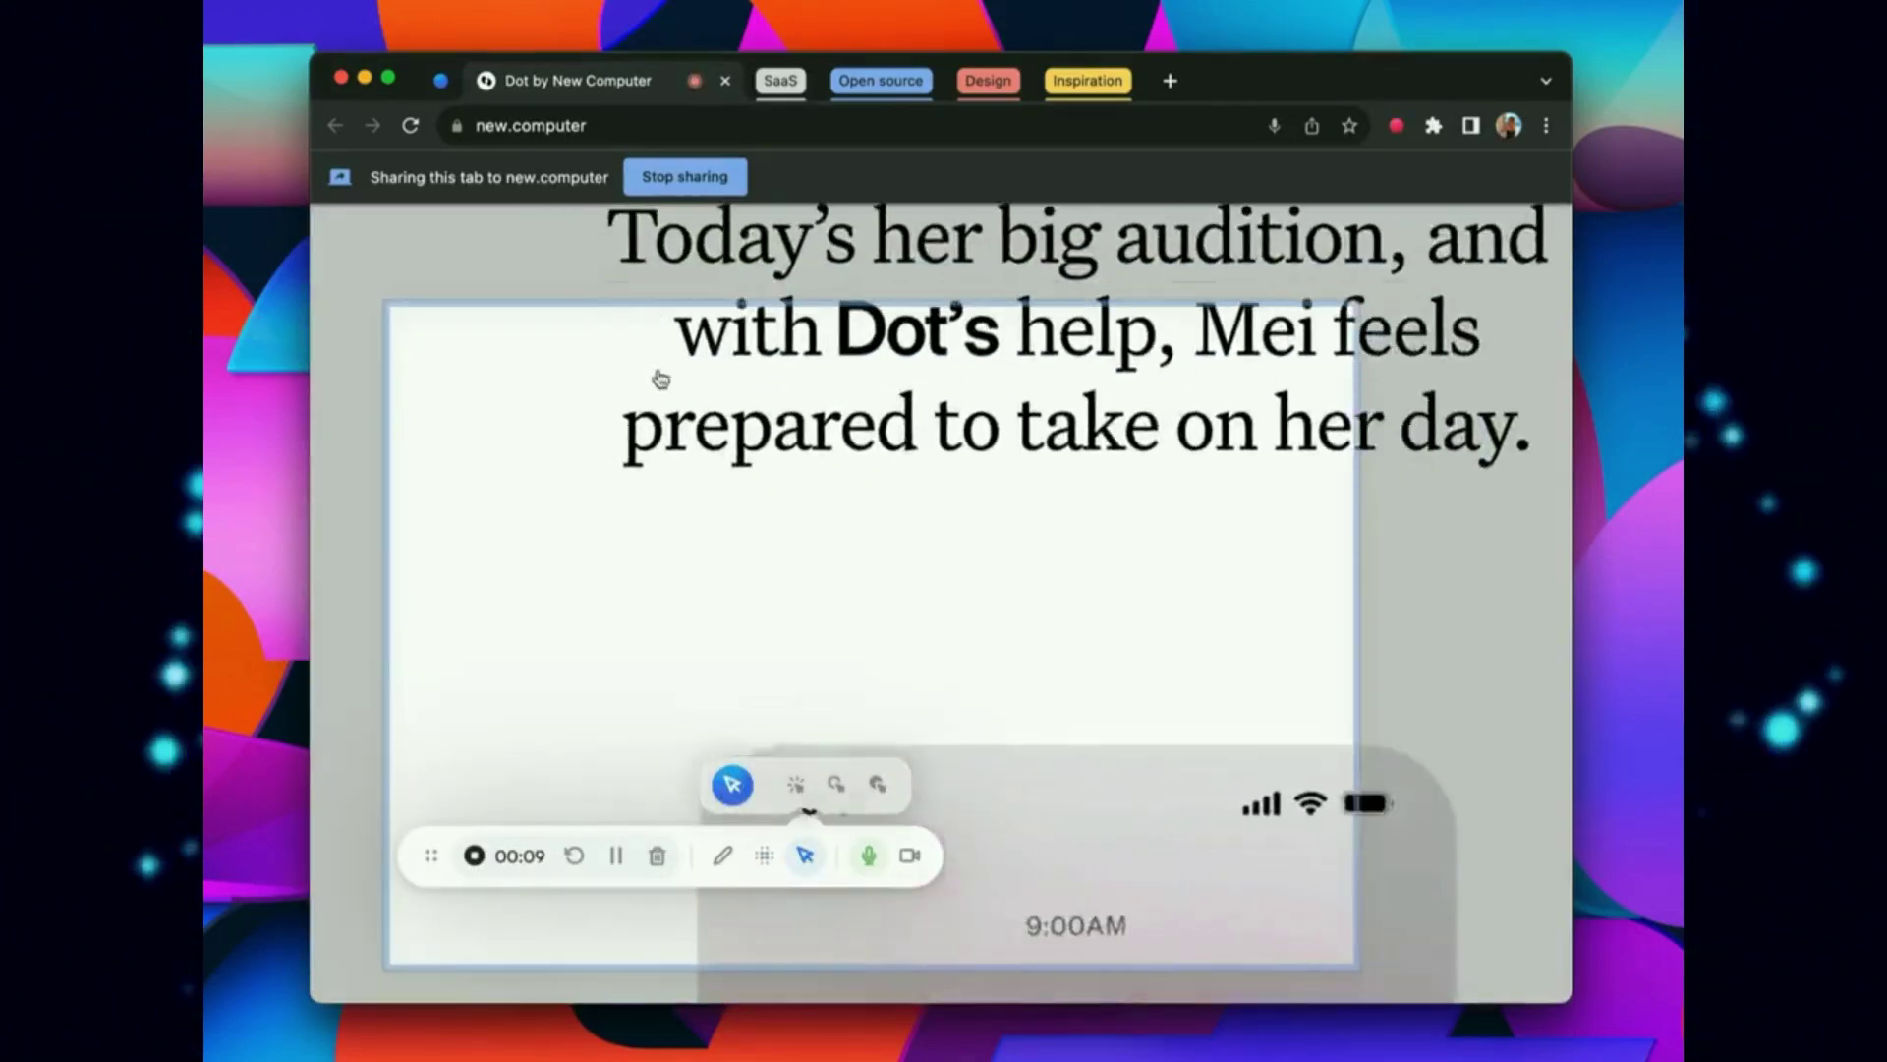
pyautogui.scroll(-3, 1033, 531)
pyautogui.scroll(4, 1049, 582)
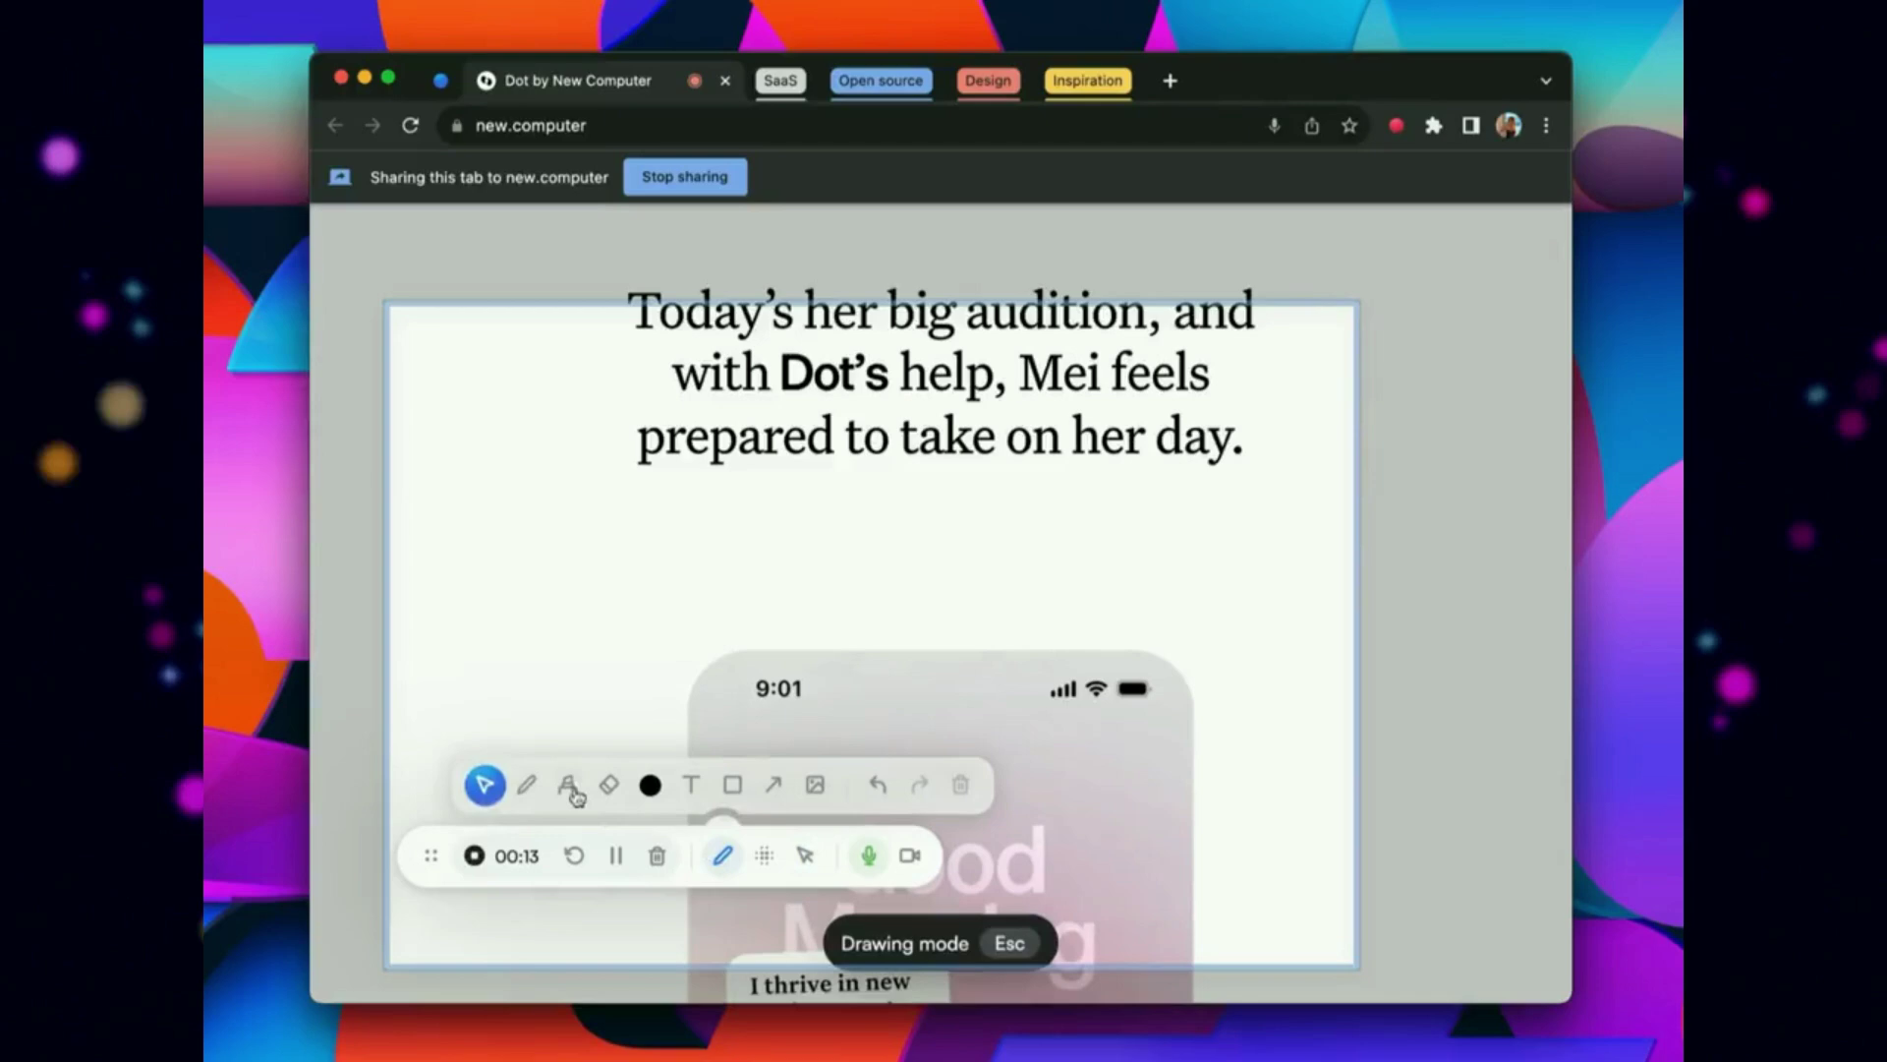
pyautogui.click(650, 785)
pyautogui.click(671, 744)
pyautogui.moveTo(1327, 563)
pyautogui.mouseDown()
pyautogui.moveTo(1202, 495)
pyautogui.moveTo(1212, 531)
pyautogui.mouseUp()
pyautogui.scroll(-1, 959, 663)
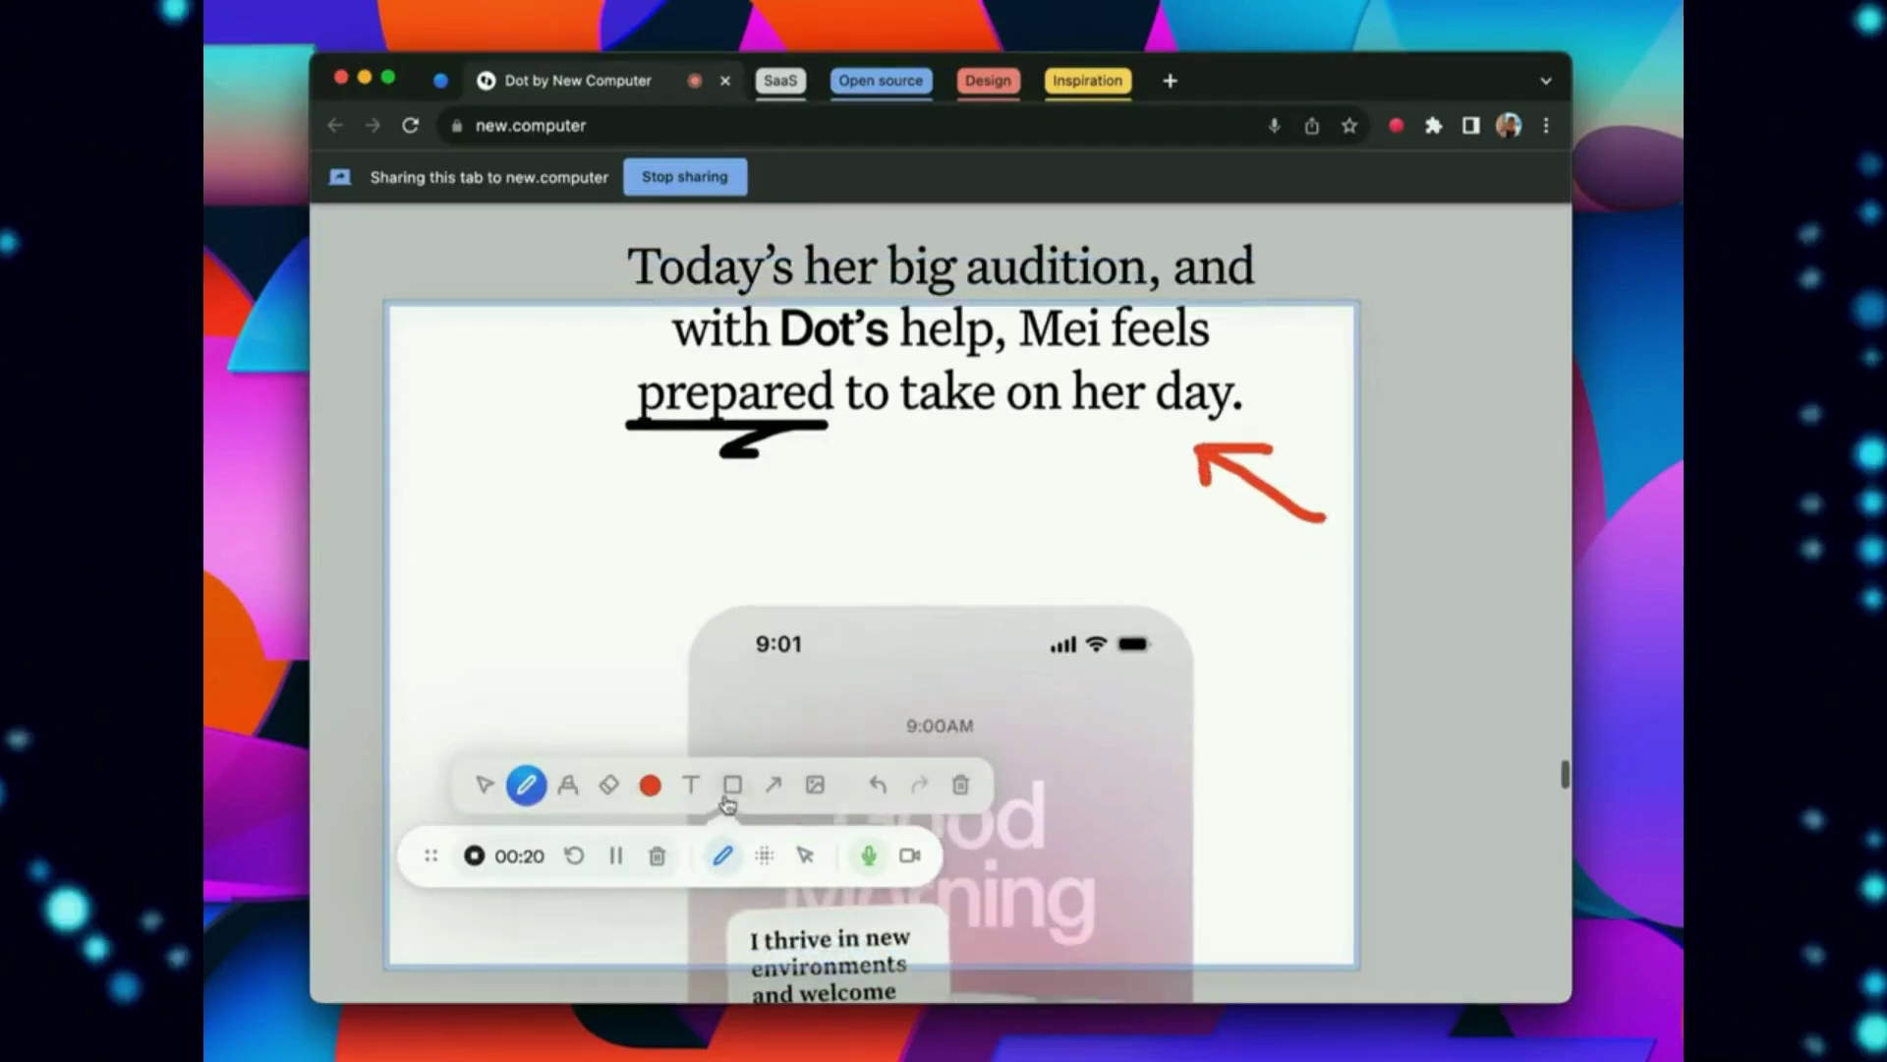
# Step: Stop the recording and cut out the unwanted section to trim the clip
pyautogui.click(472, 793)
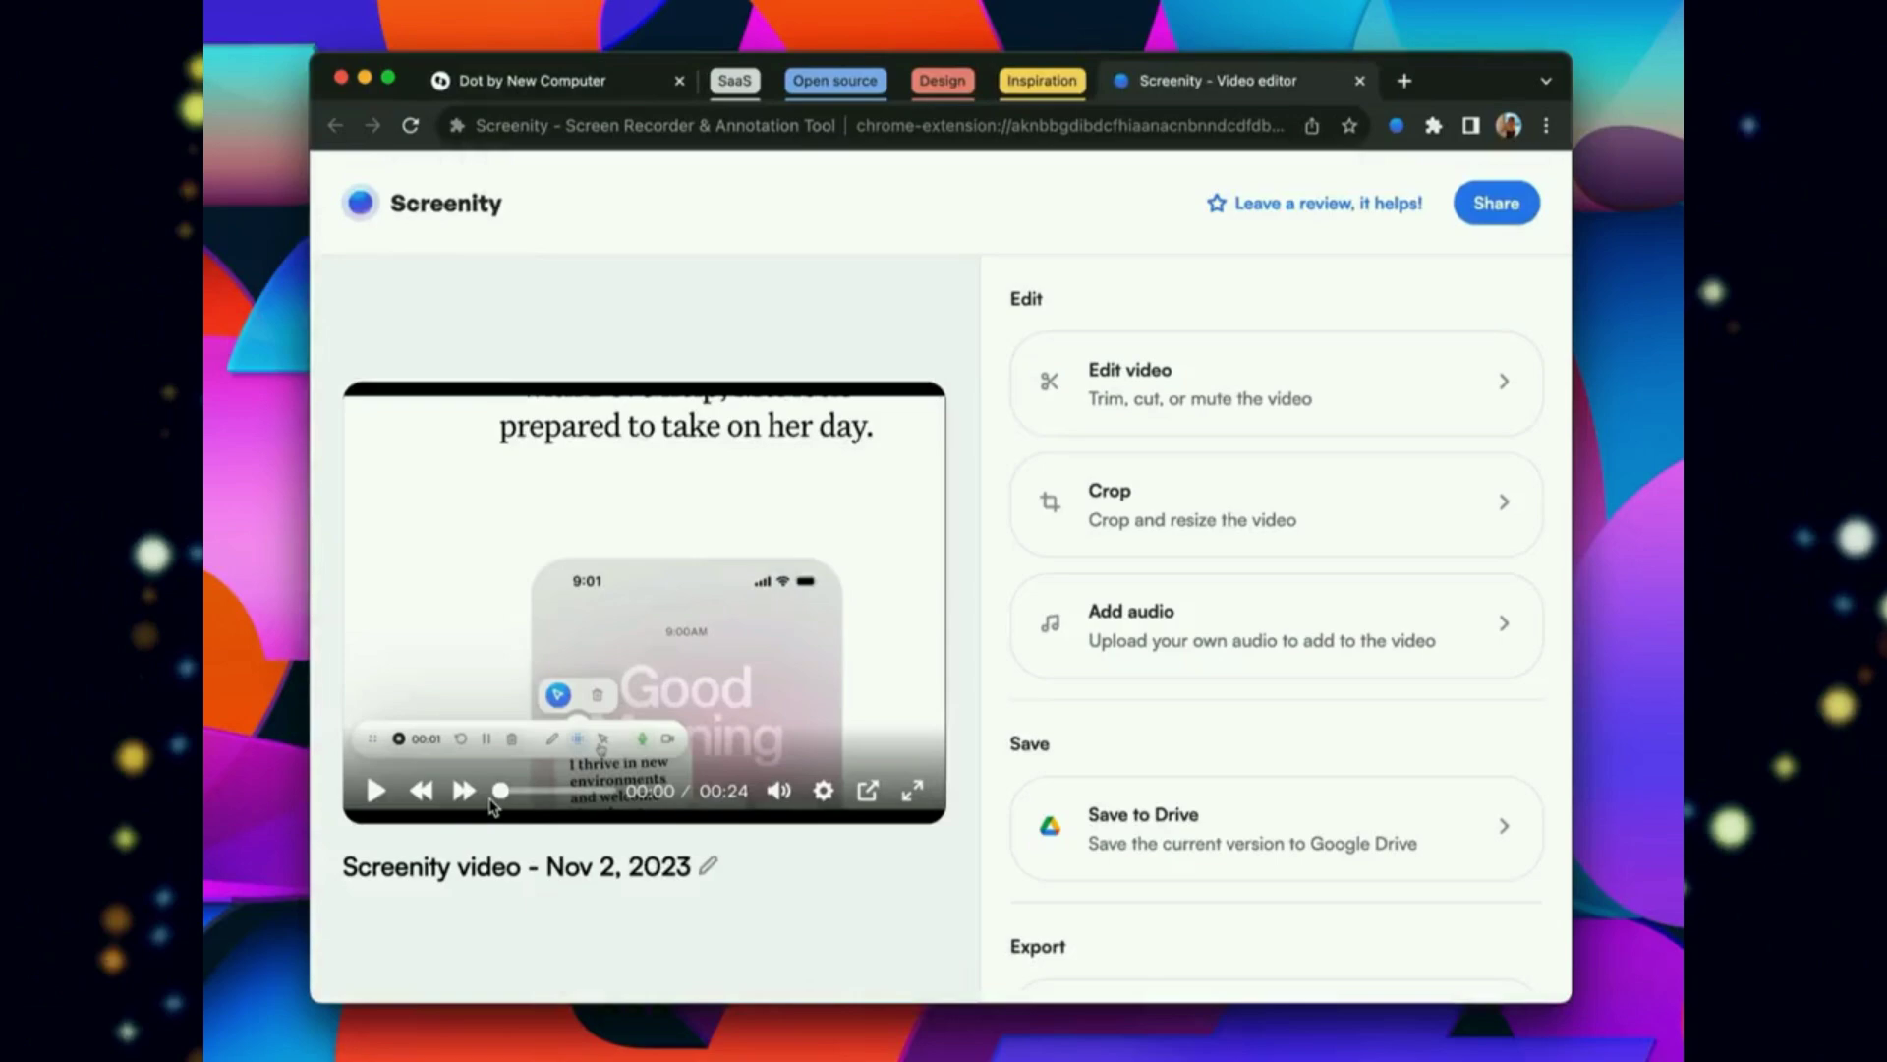
pyautogui.click(1107, 412)
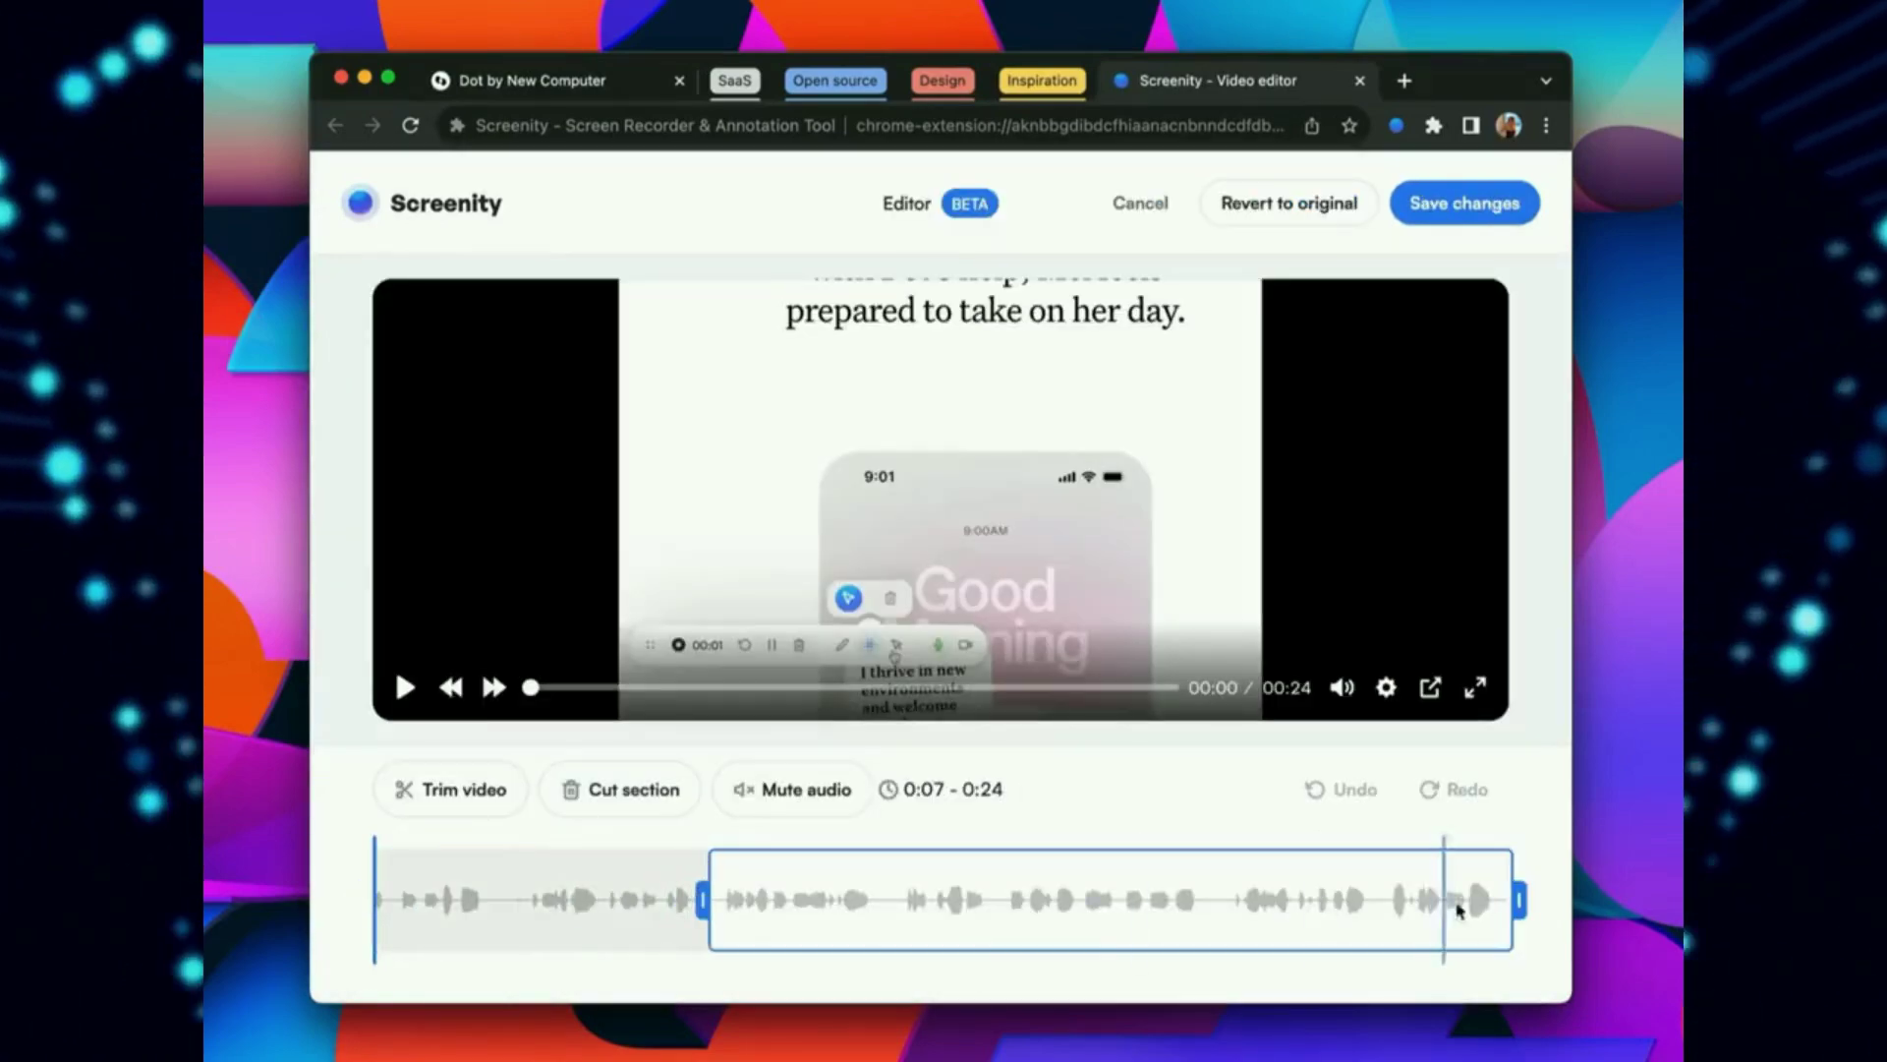
pyautogui.click(620, 790)
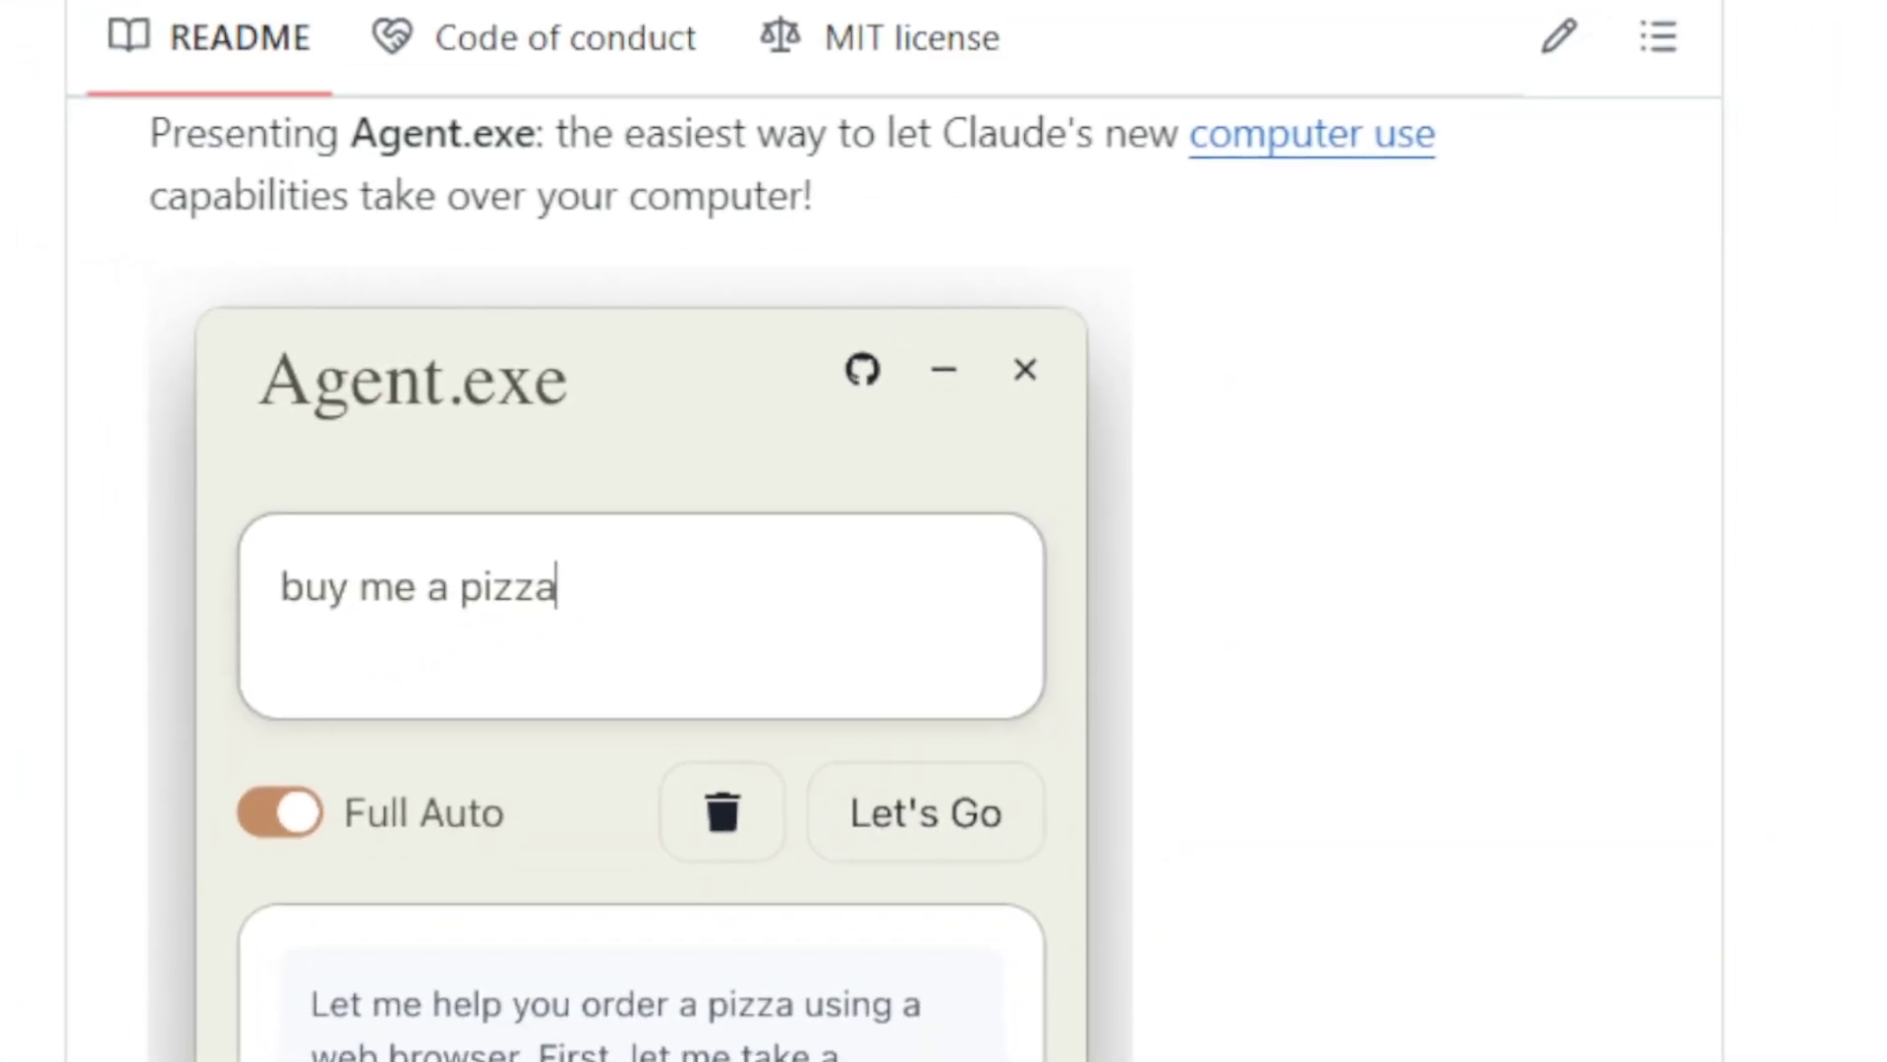
pyautogui.scroll(-2, 945, 590)
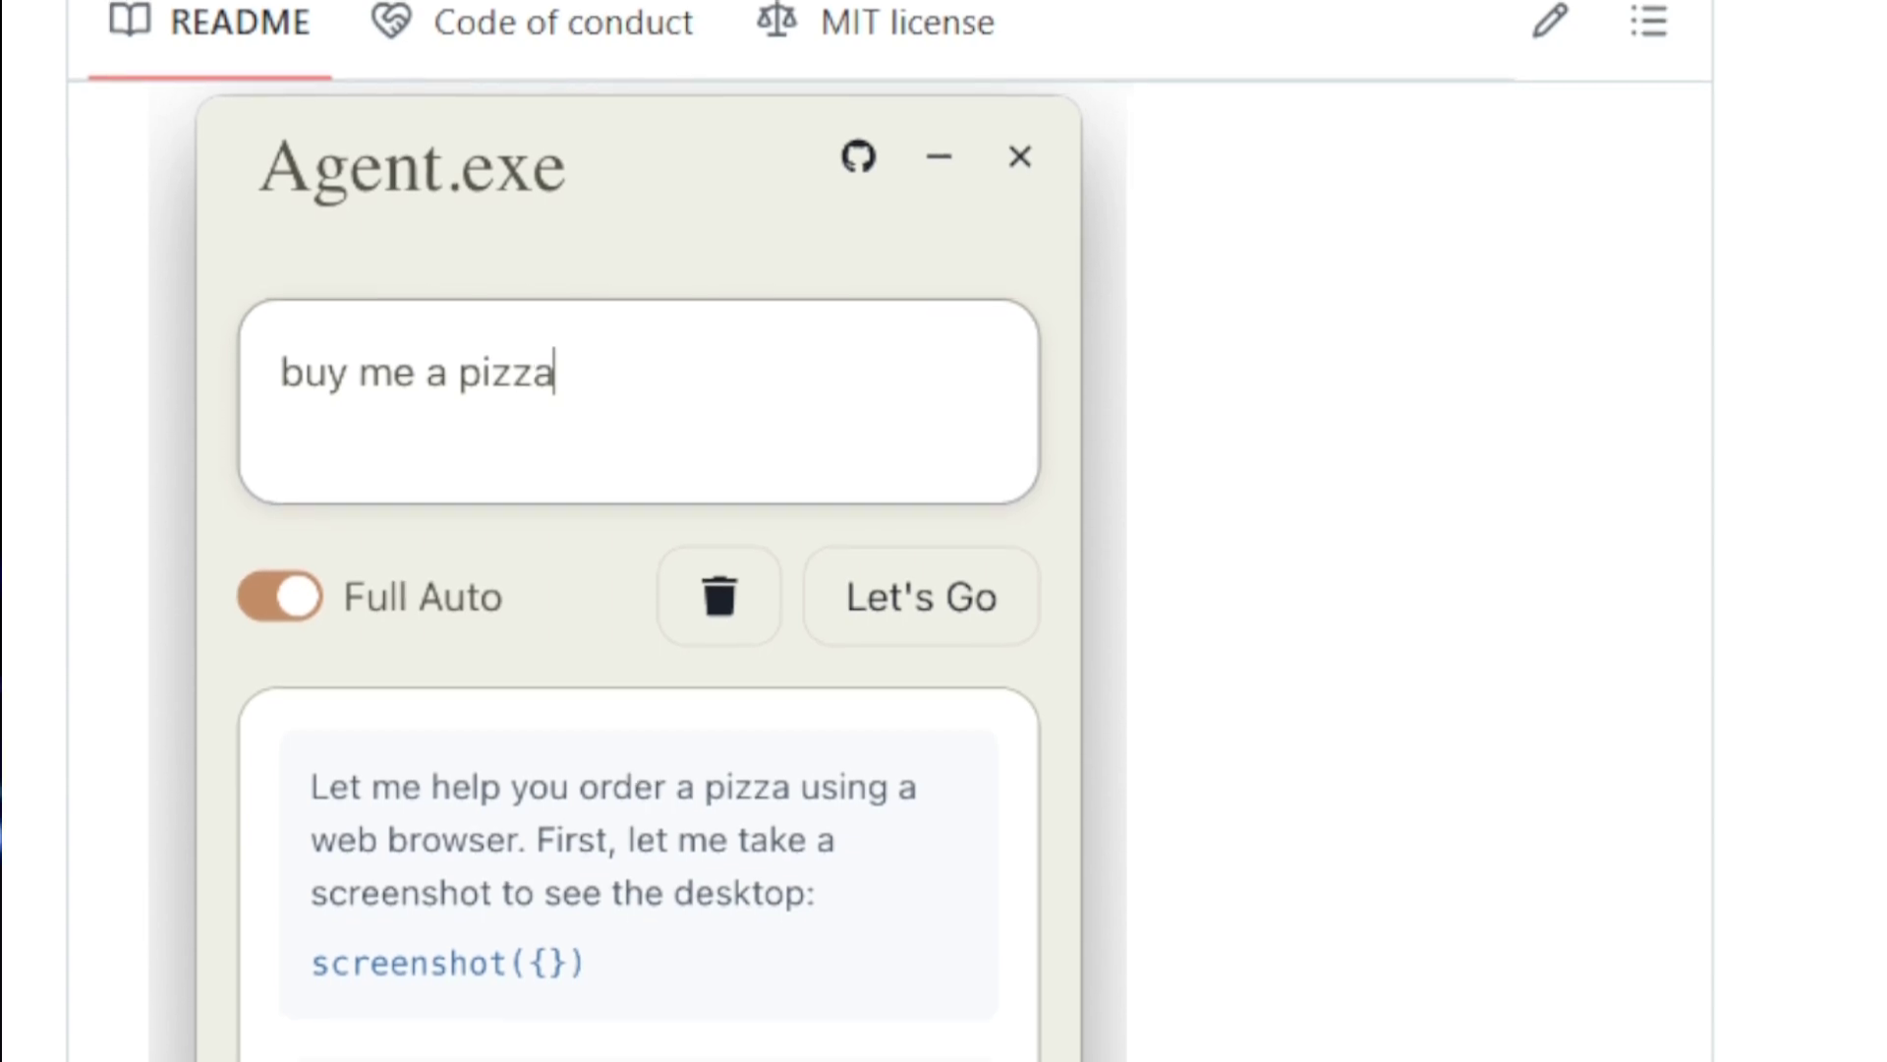
pyautogui.scroll(-2, 590, 590)
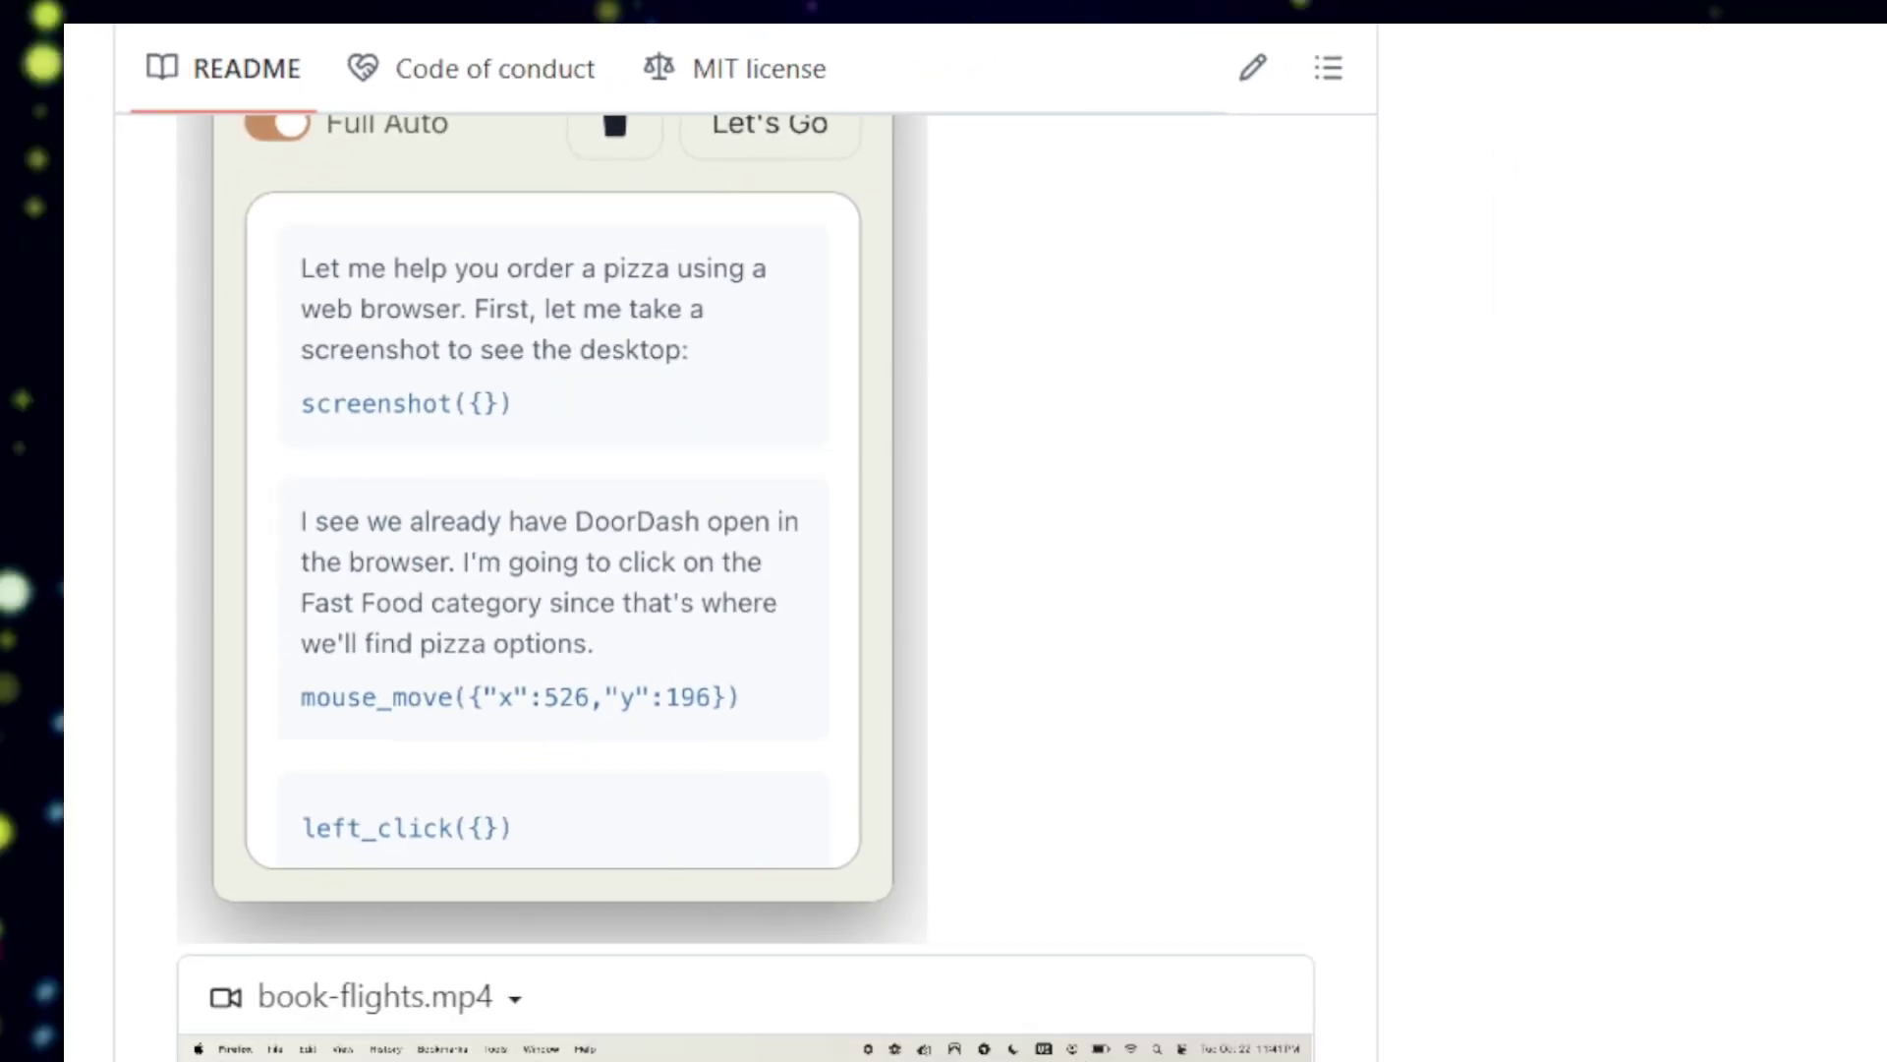
pyautogui.scroll(-3, 944, 591)
pyautogui.scroll(-3, 944, 590)
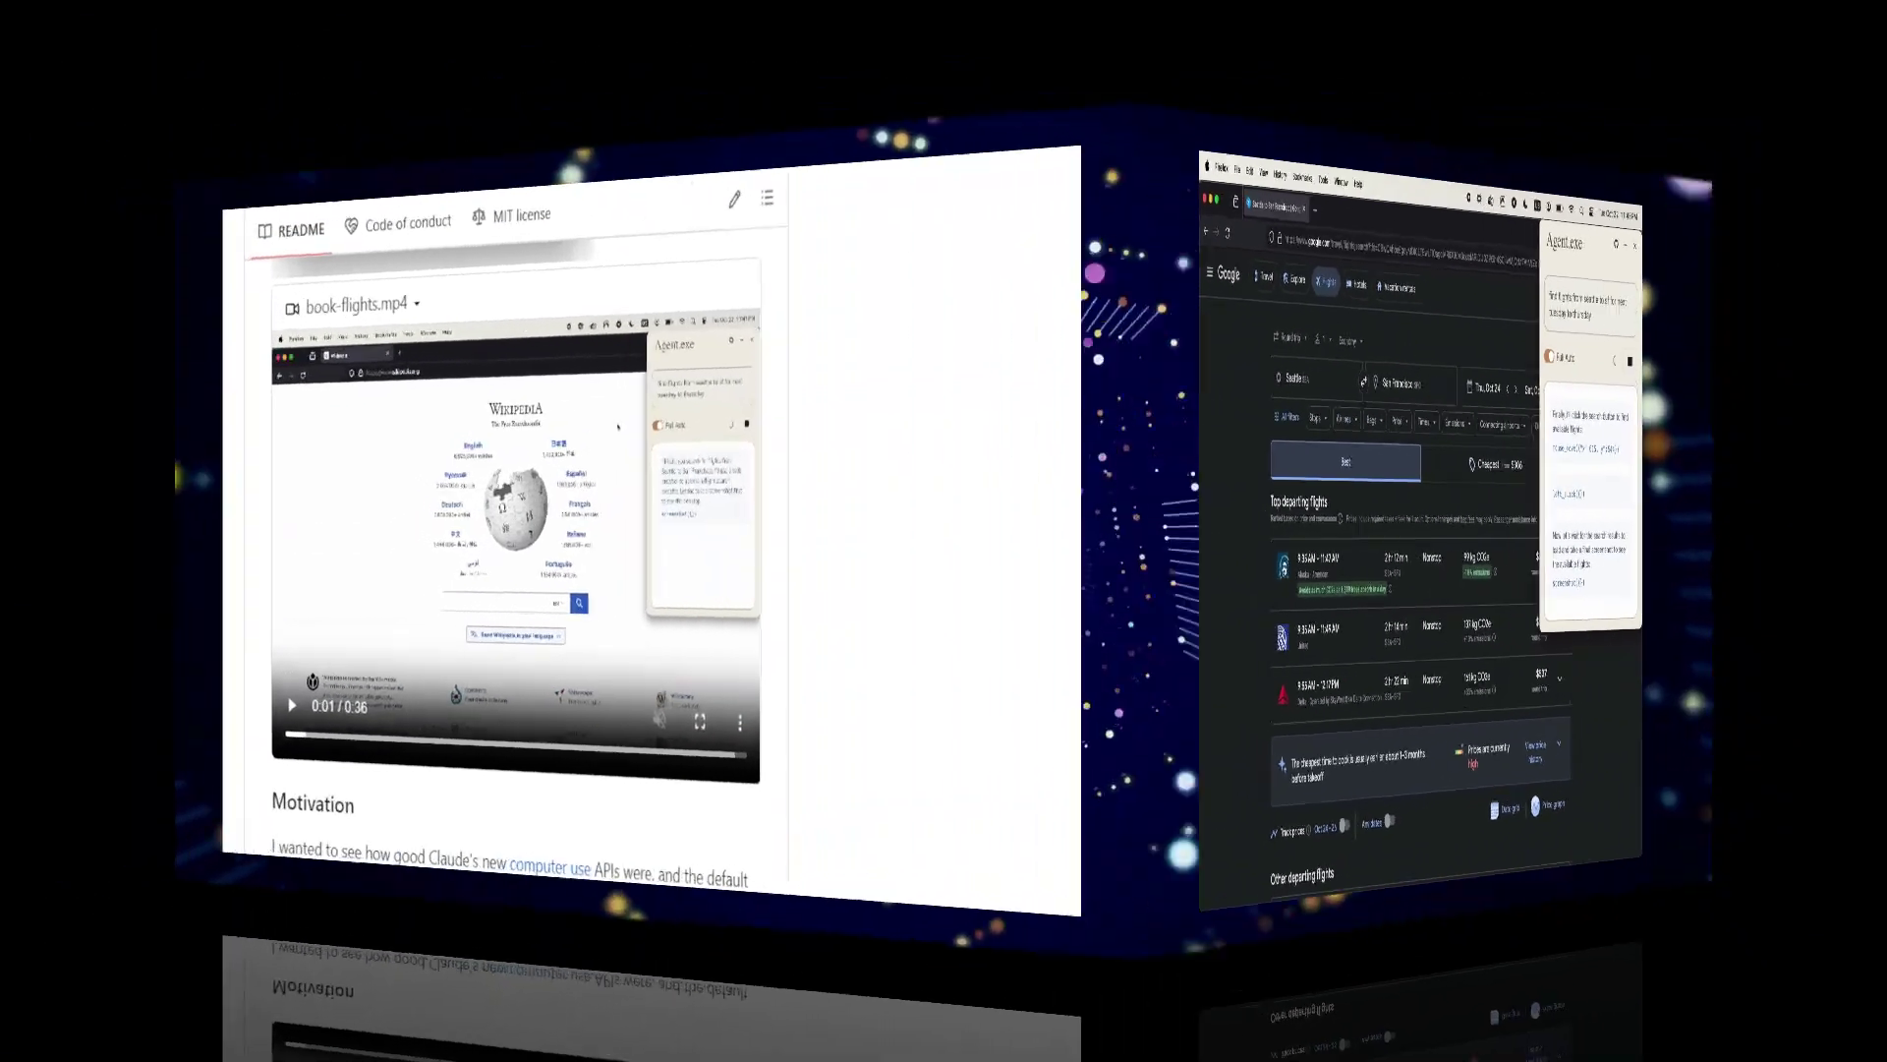
pyautogui.scroll(-5, 674, 591)
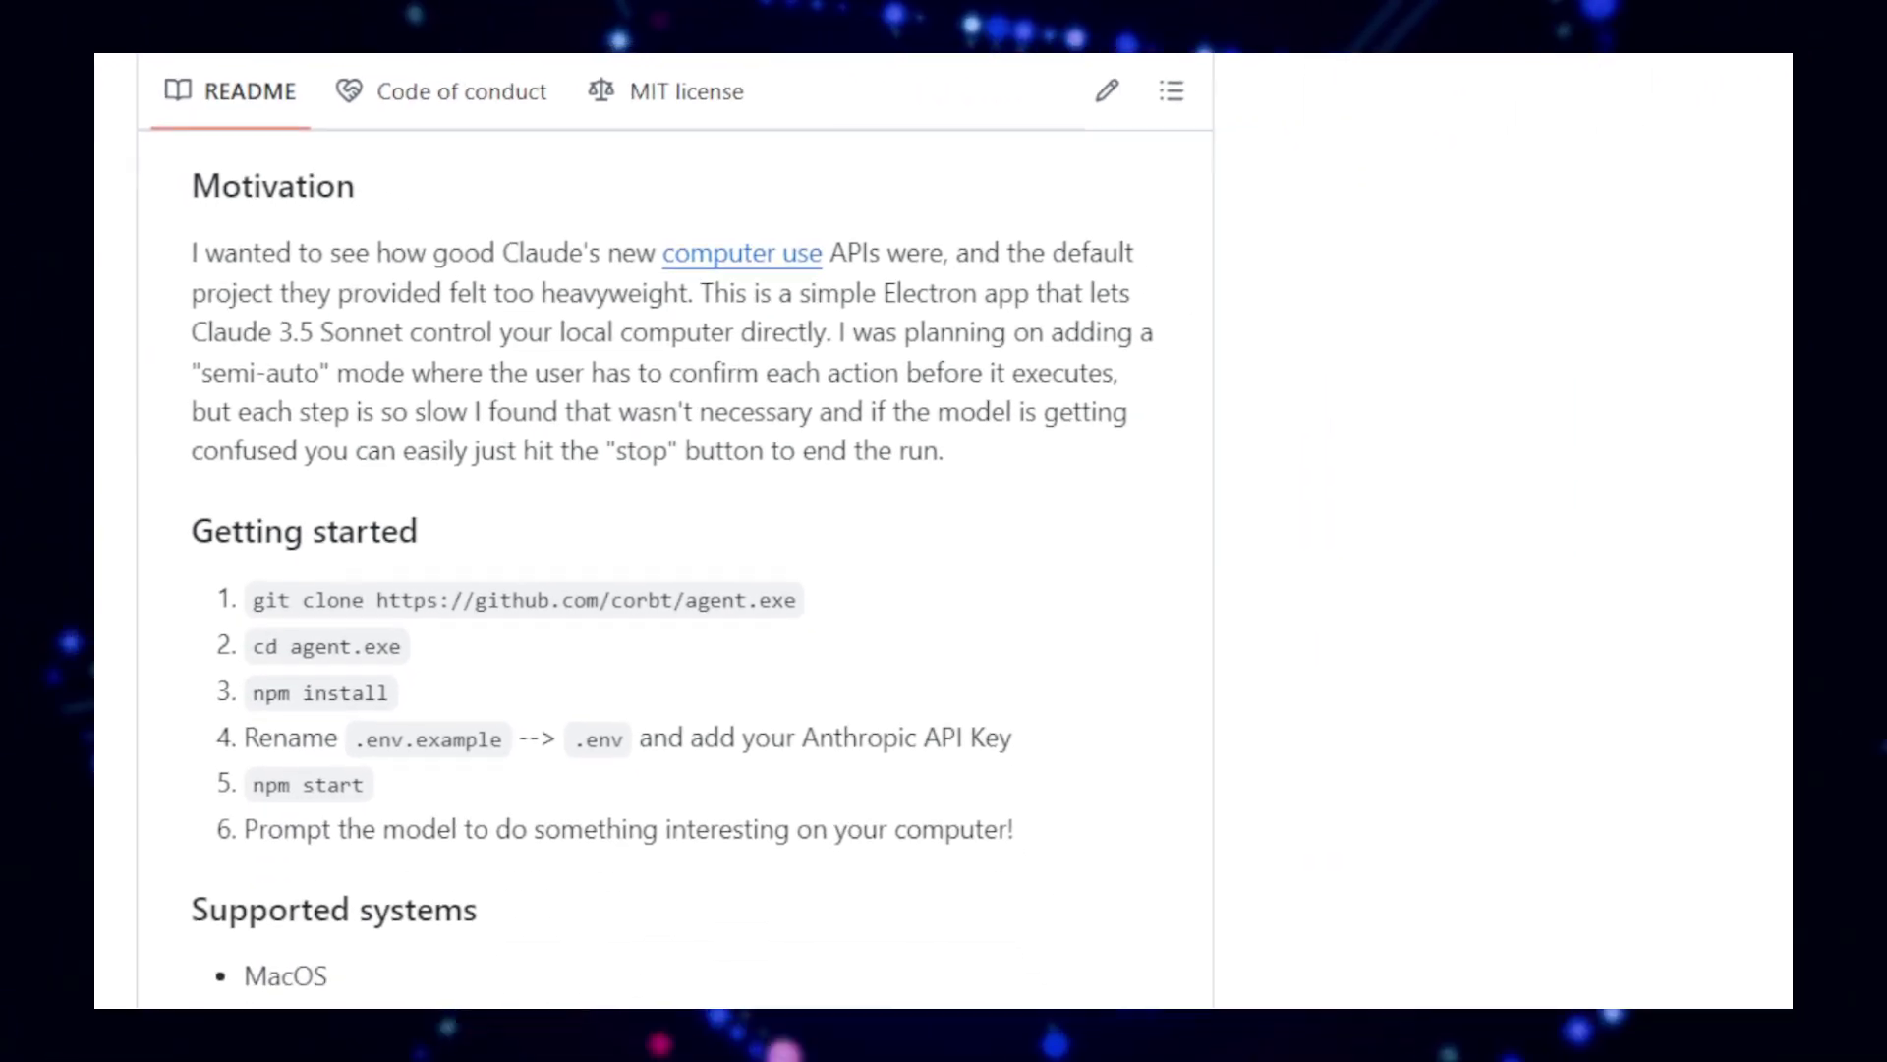
pyautogui.scroll(-3, 674, 591)
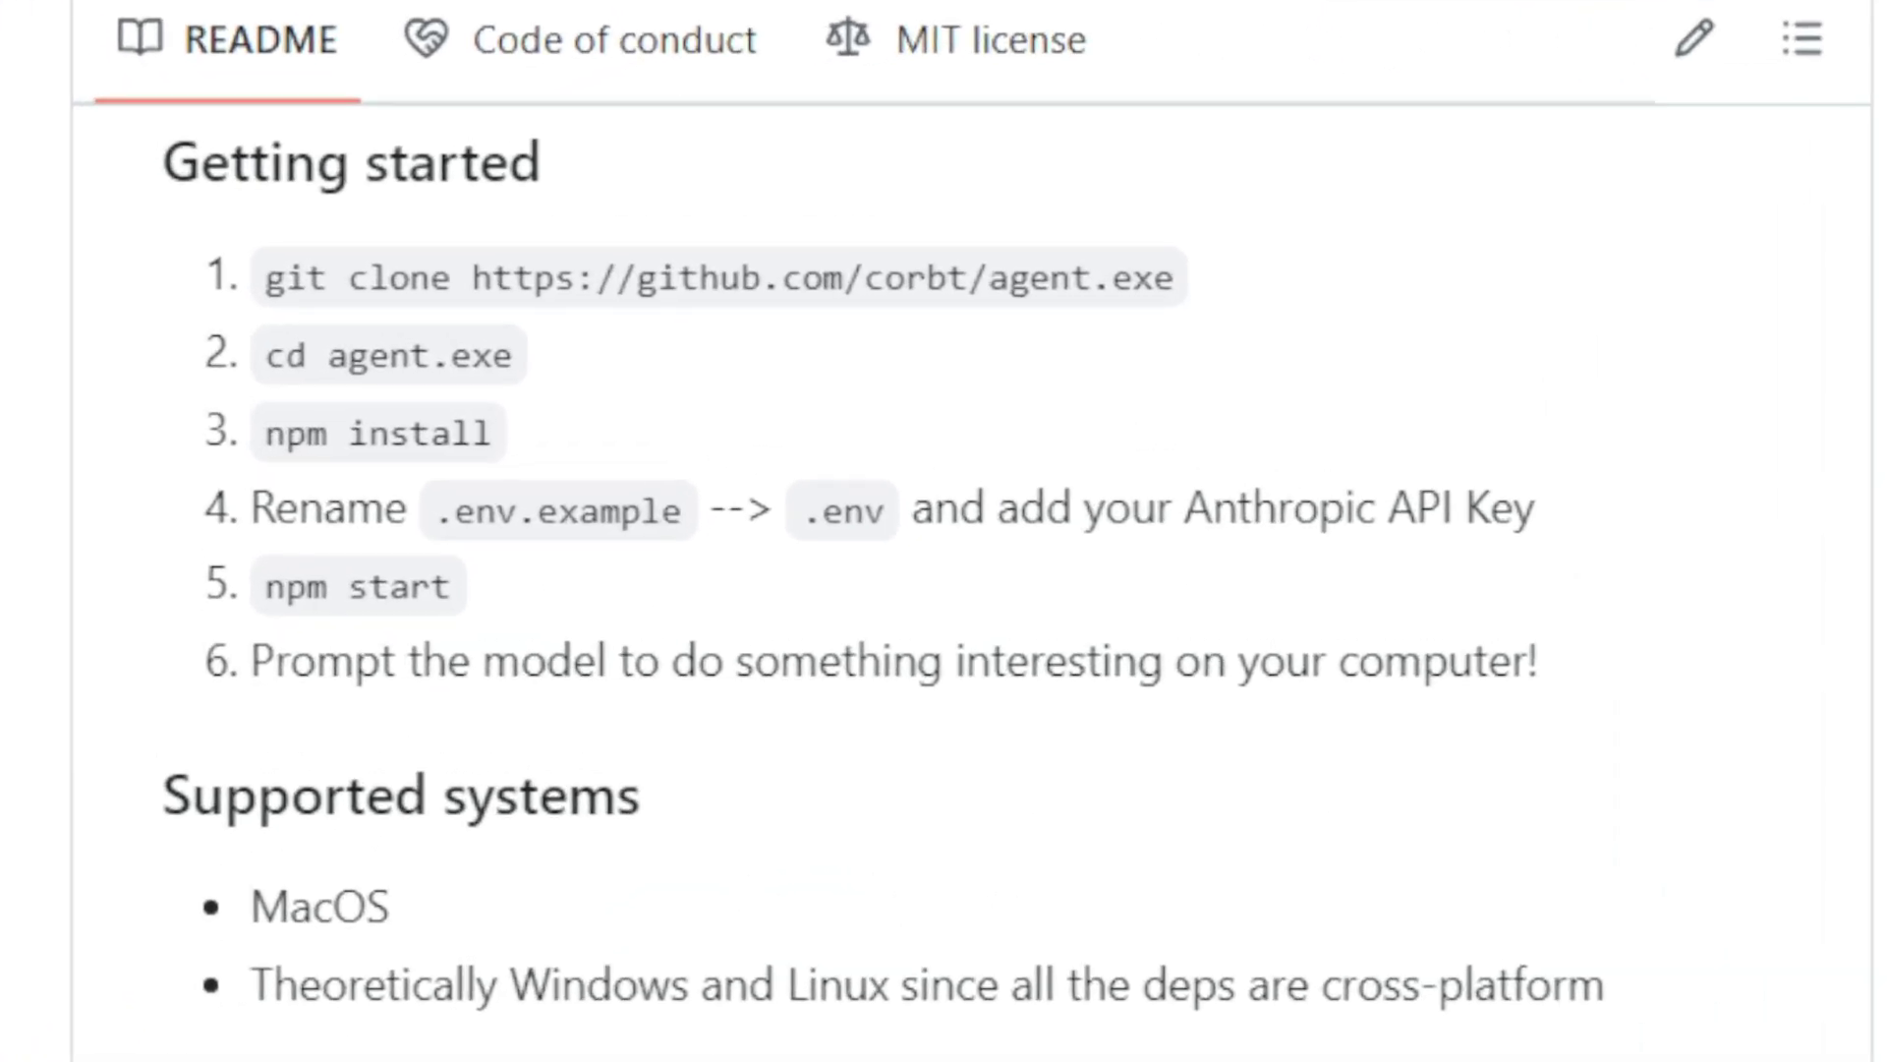
pyautogui.scroll(-3, 943, 590)
pyautogui.scroll(-2, 944, 591)
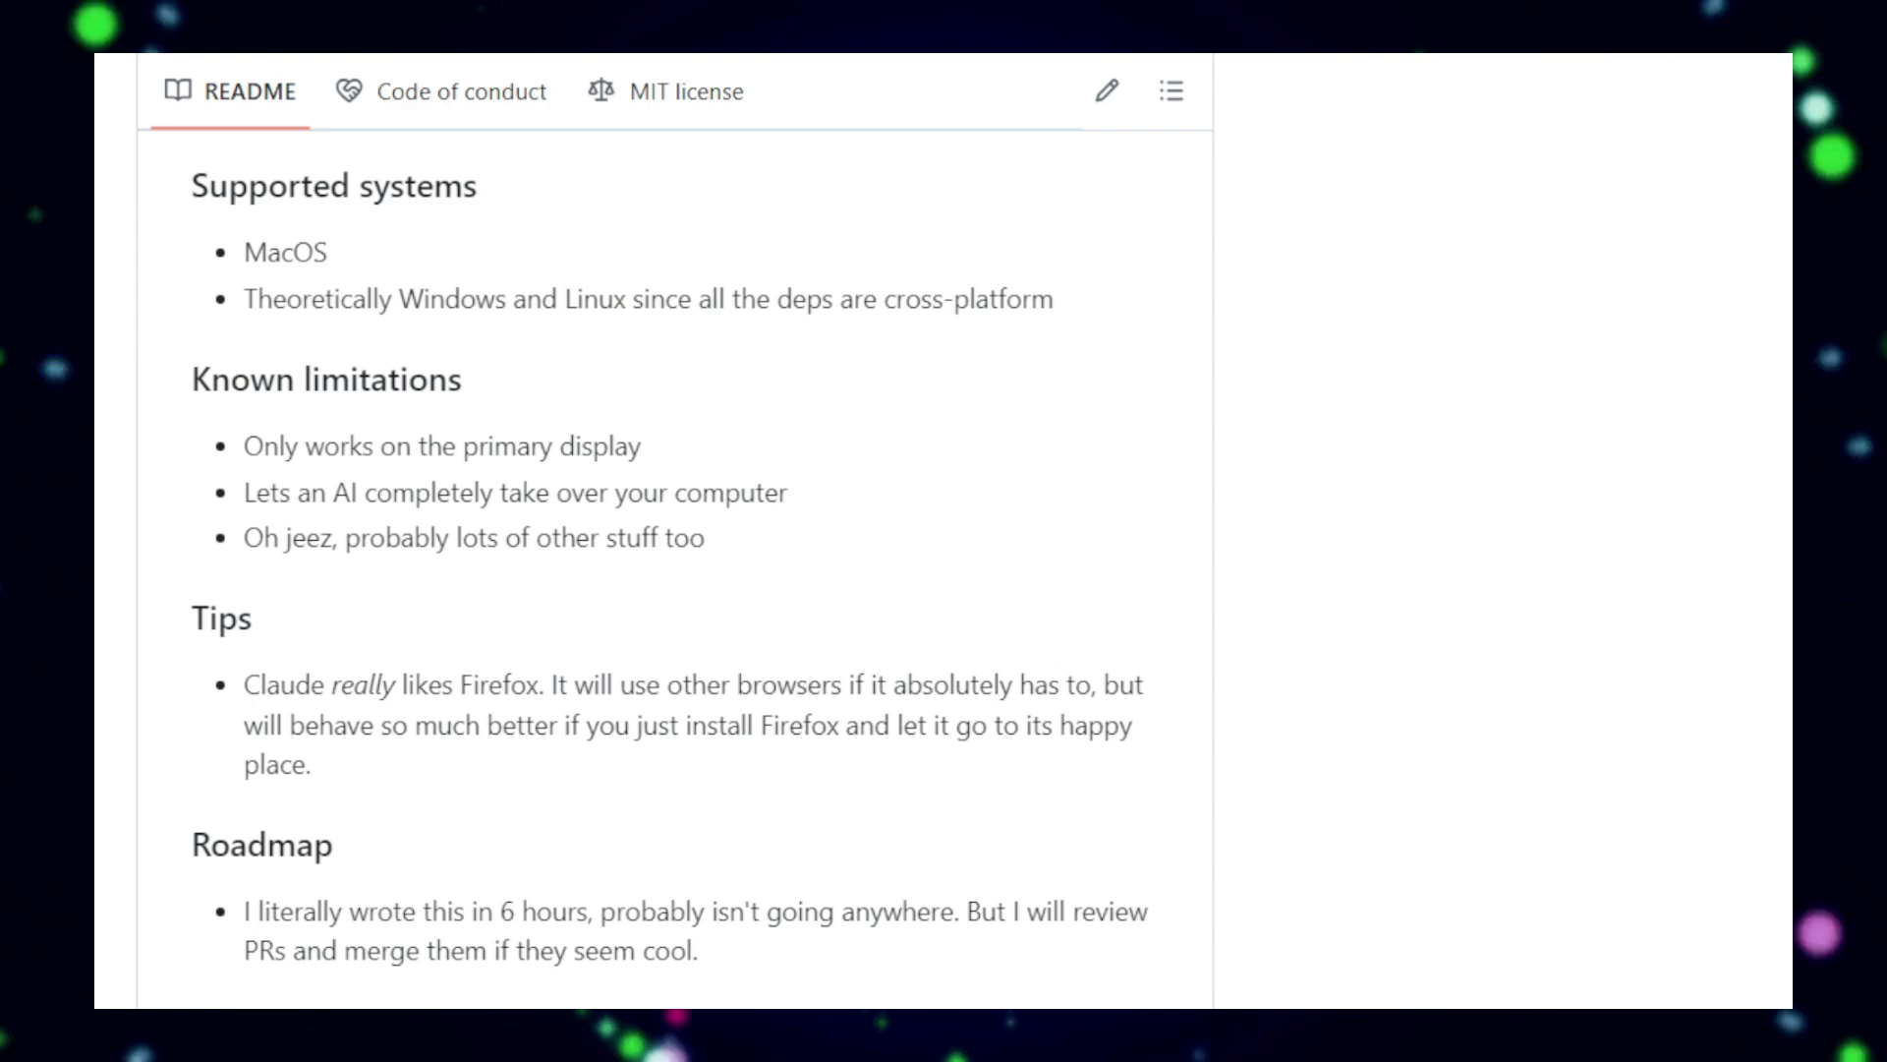
pyautogui.scroll(-3, 944, 591)
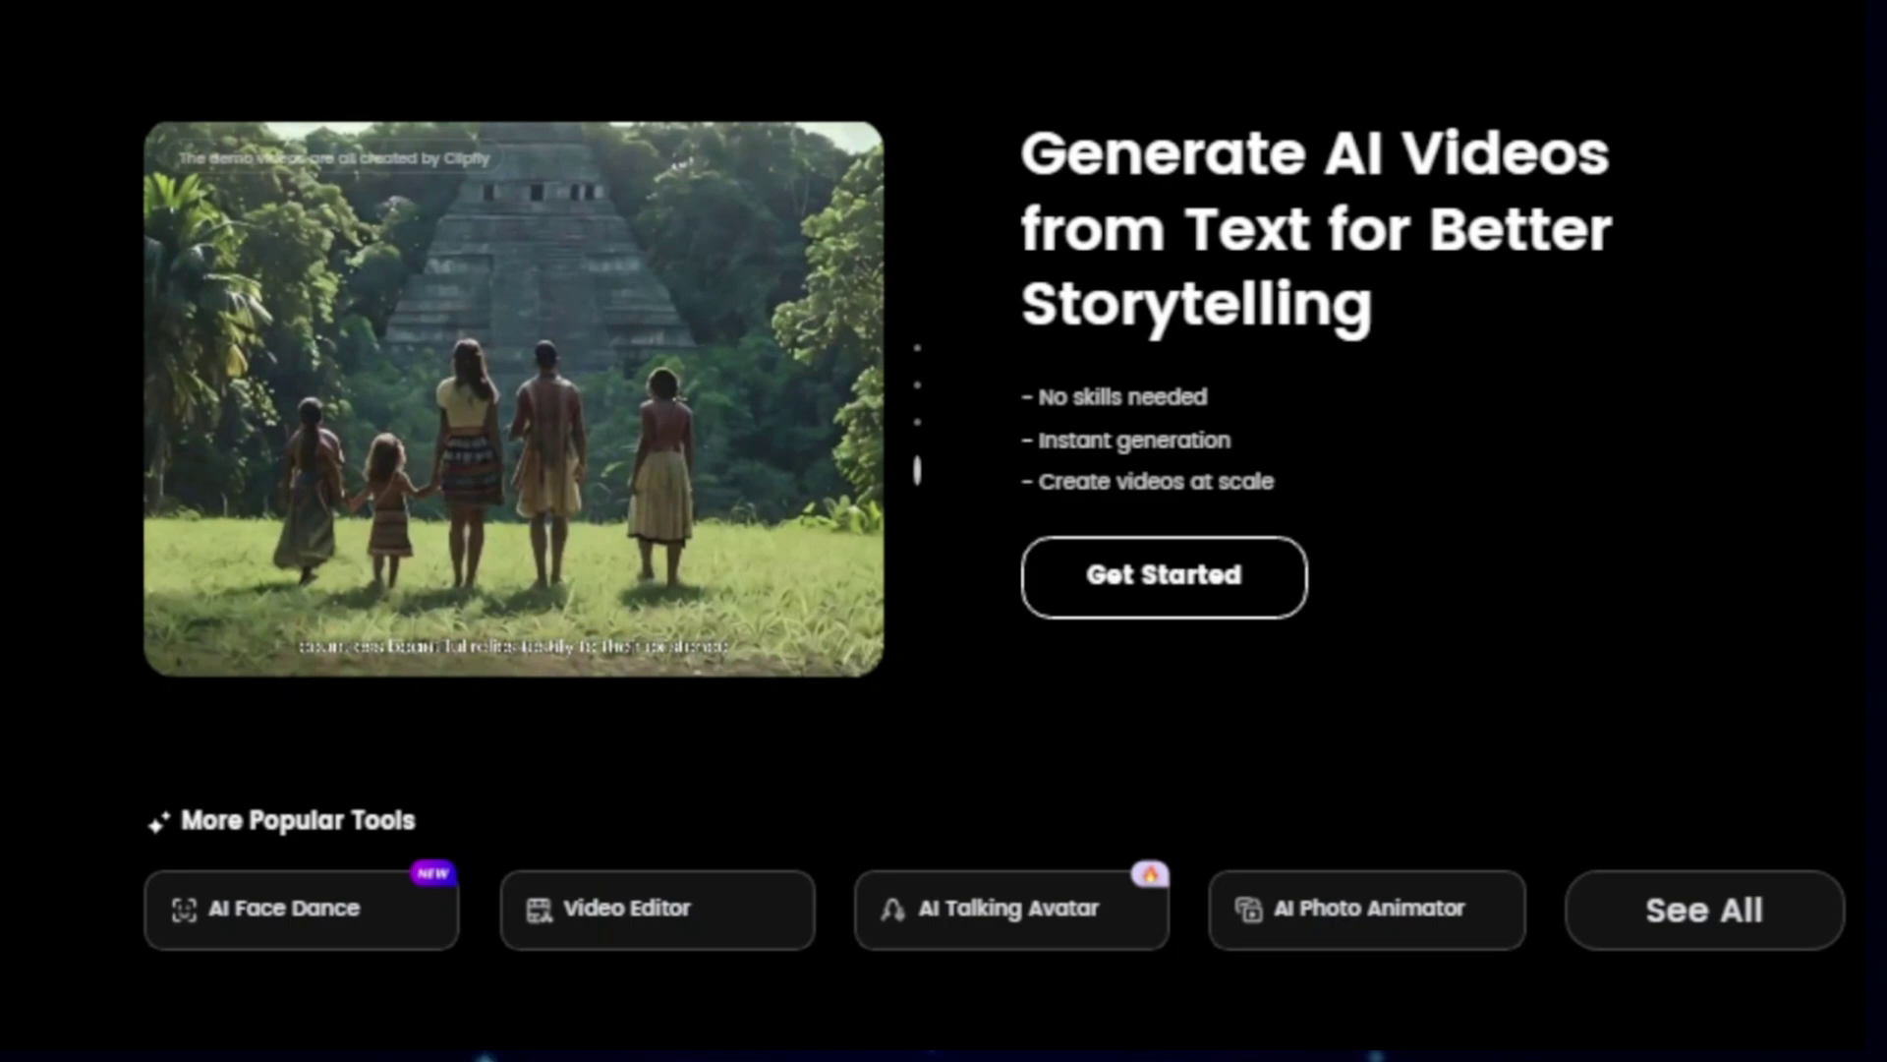
pyautogui.scroll(-10, 944, 590)
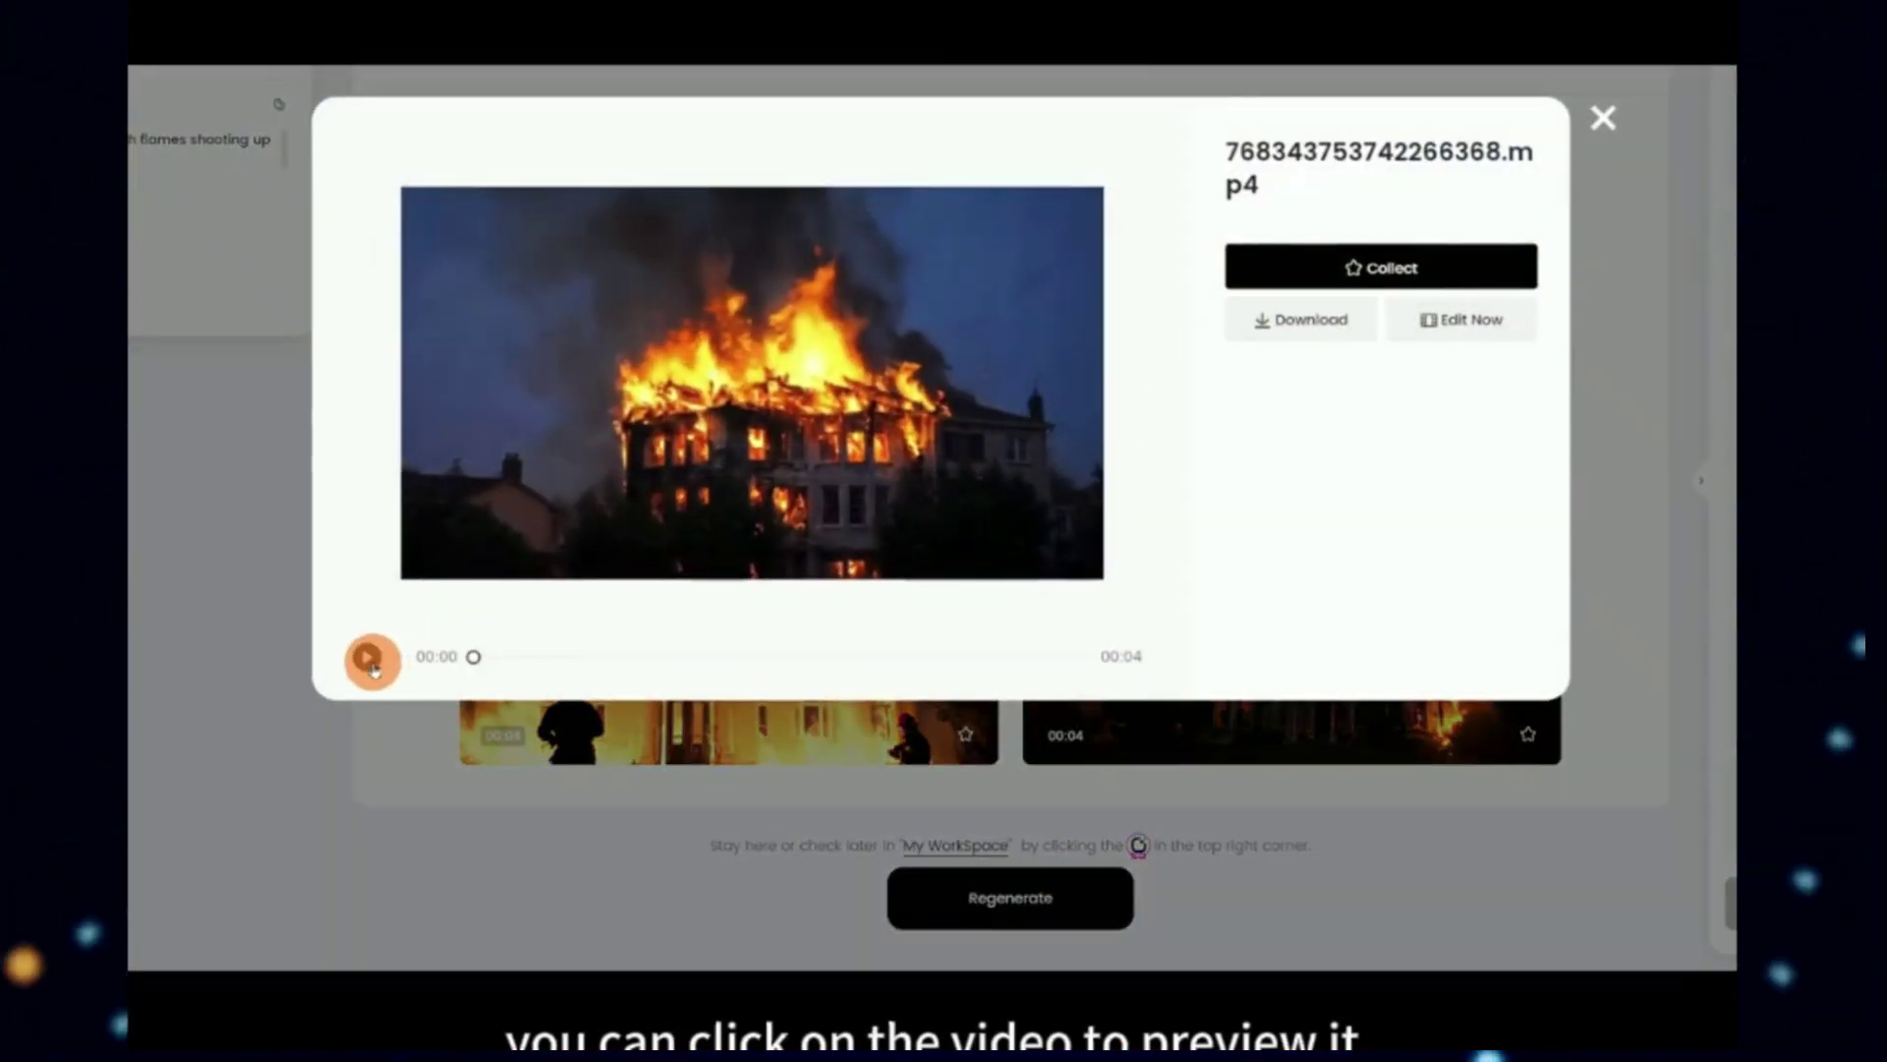
# Step: Preview a burning house clip, then generate and preview four firefighter clips from the image
pyautogui.click(369, 659)
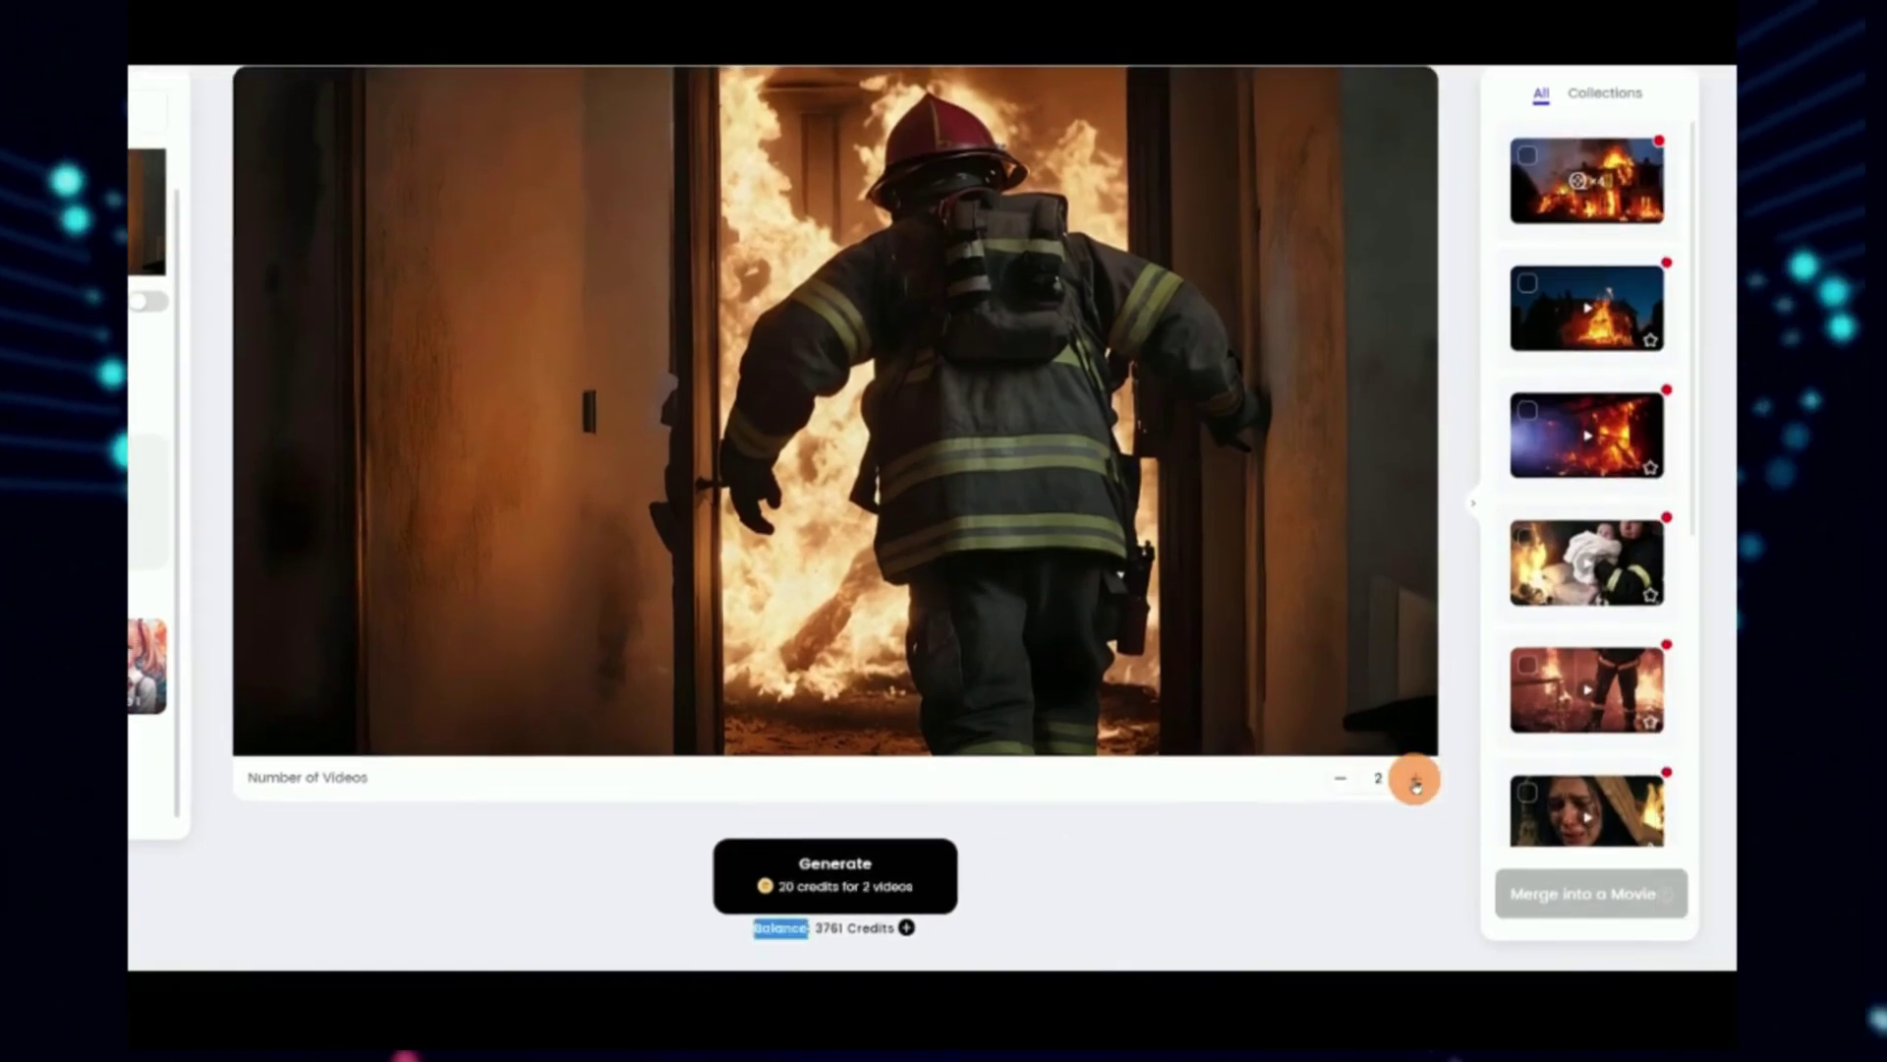
pyautogui.click(1416, 780)
pyautogui.click(903, 867)
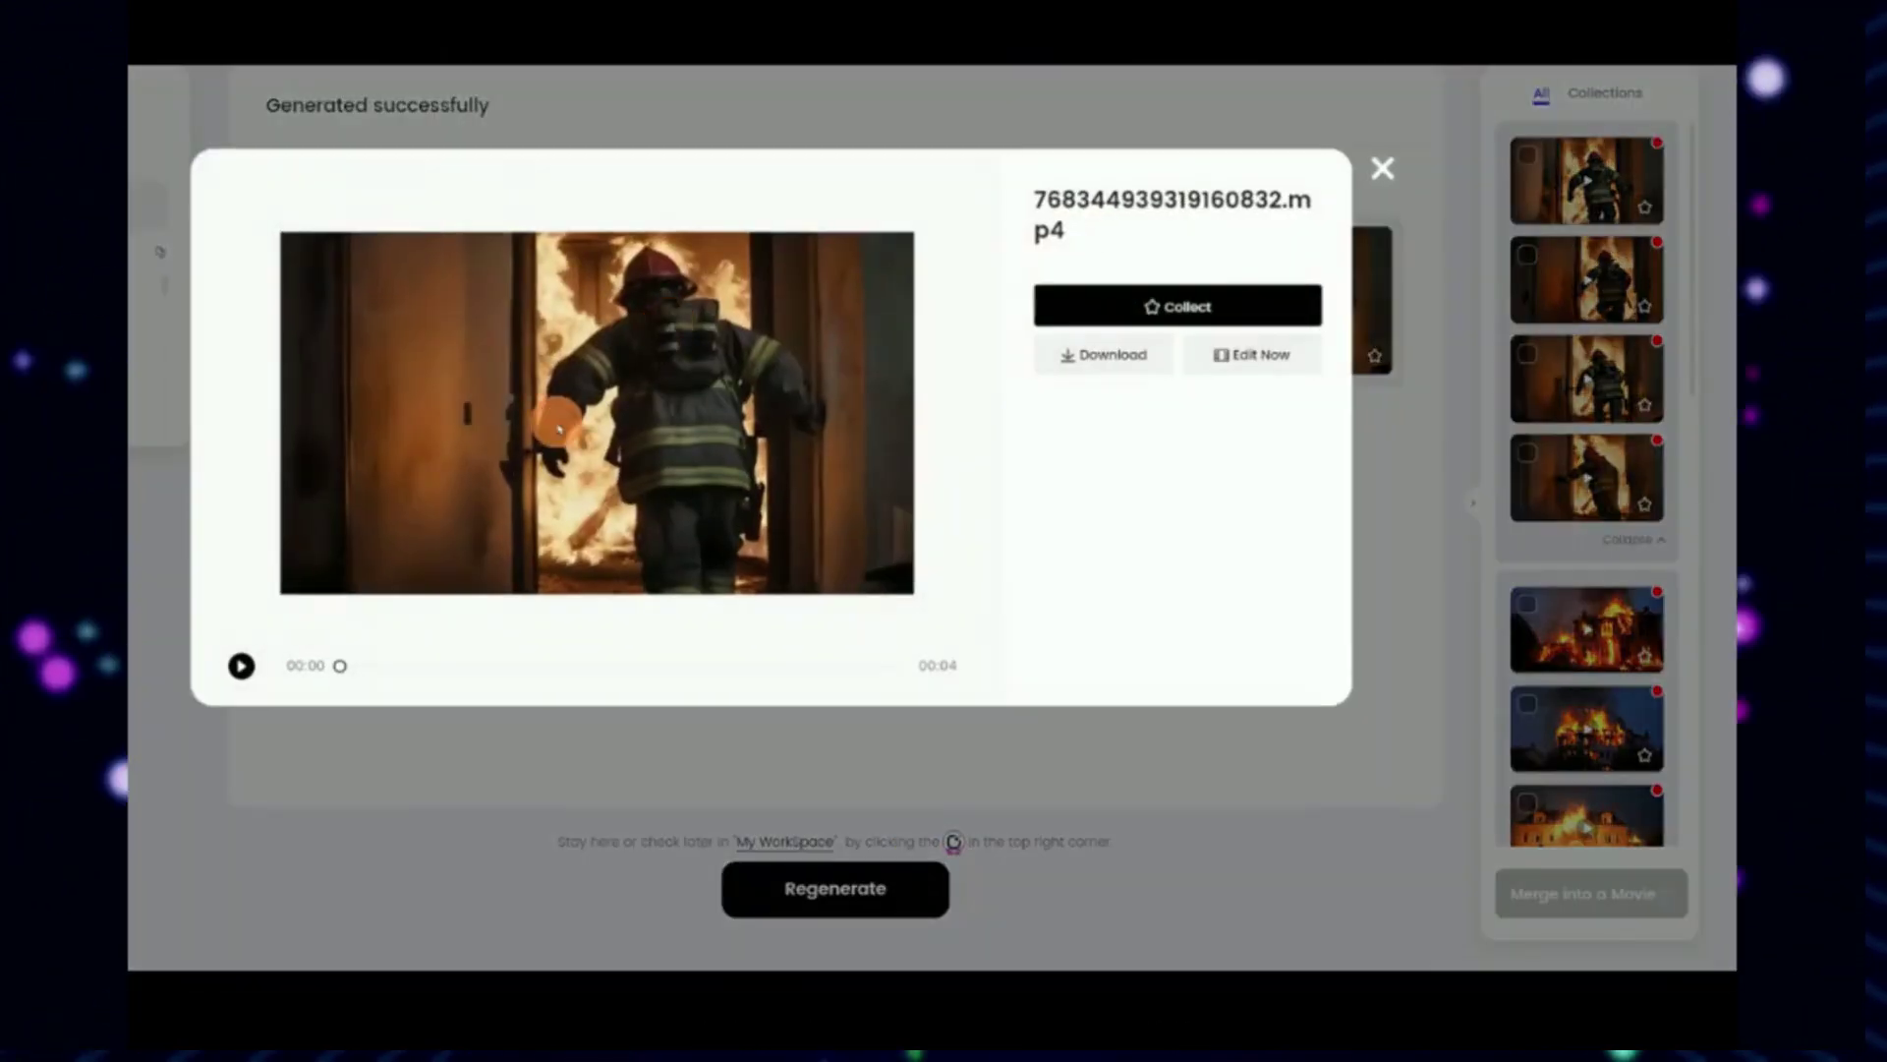
pyautogui.click(241, 666)
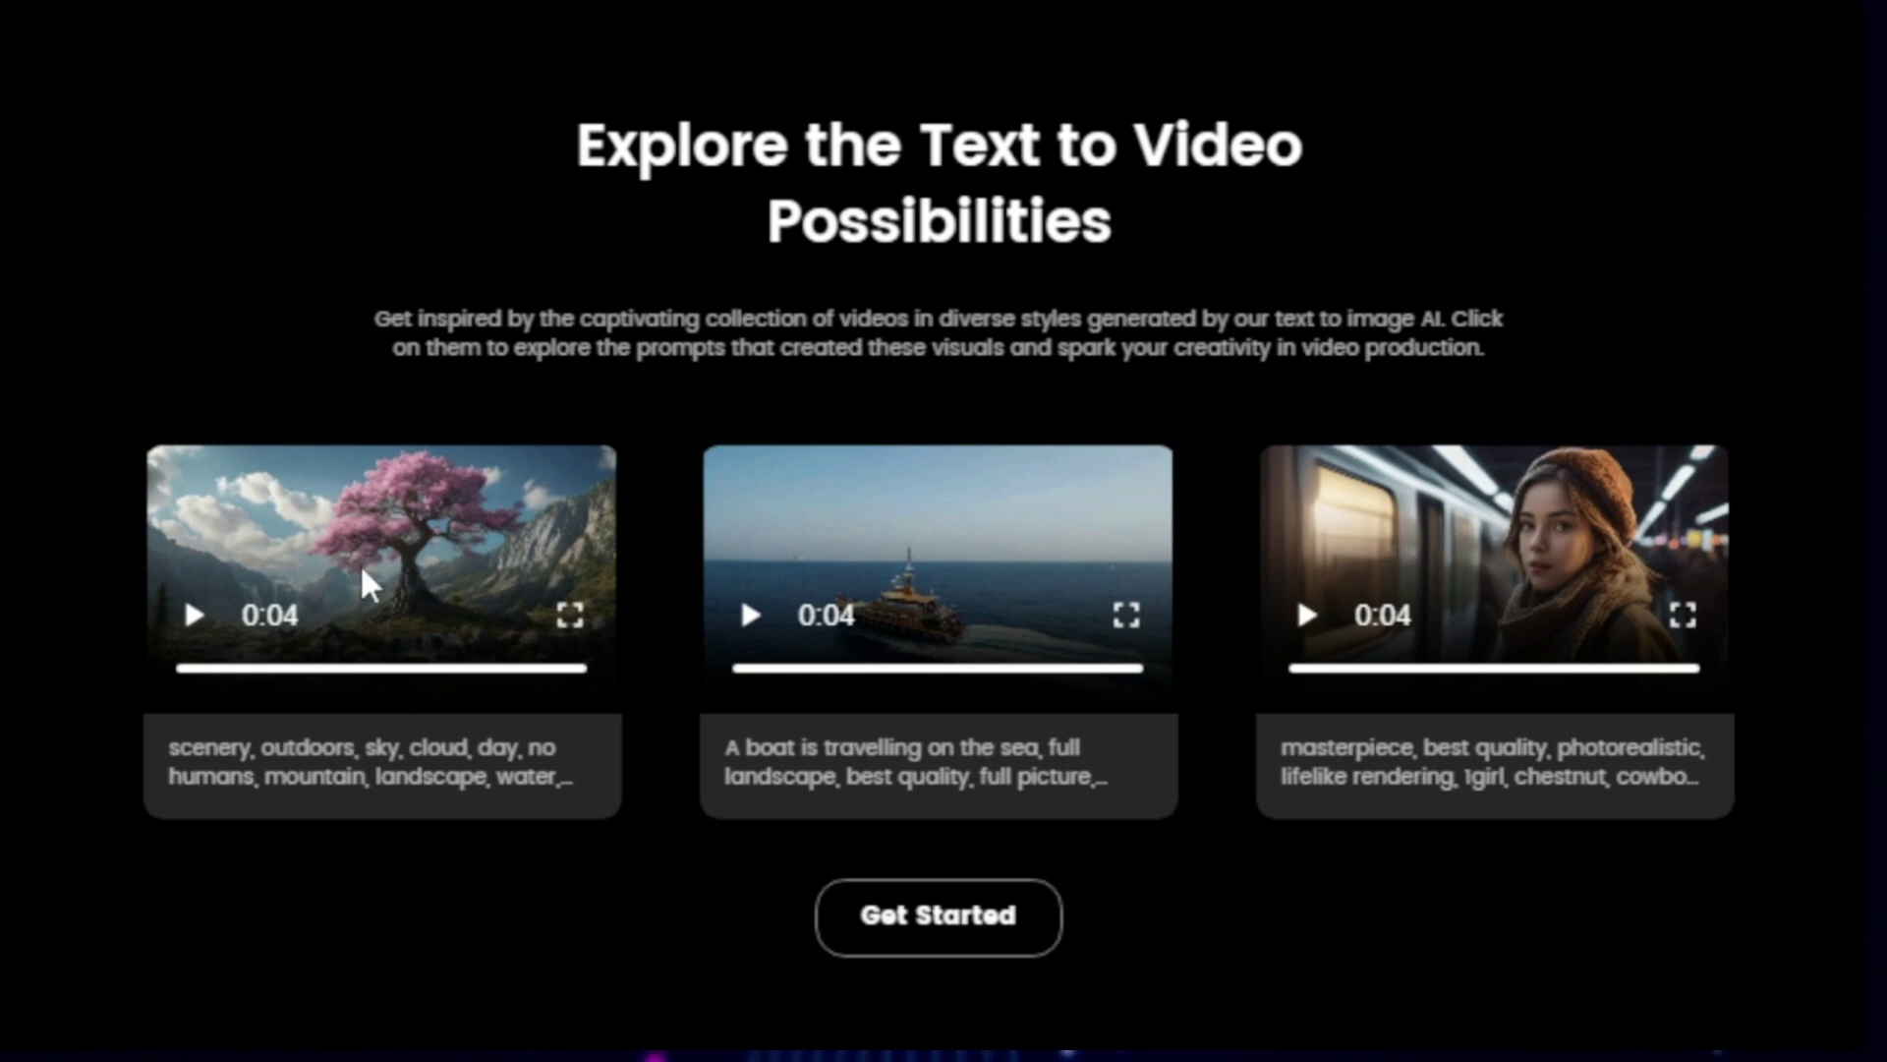
# Step: Play the cherry tree, boat and train platform examples and the Clipfly tutorial video
pyautogui.click(187, 617)
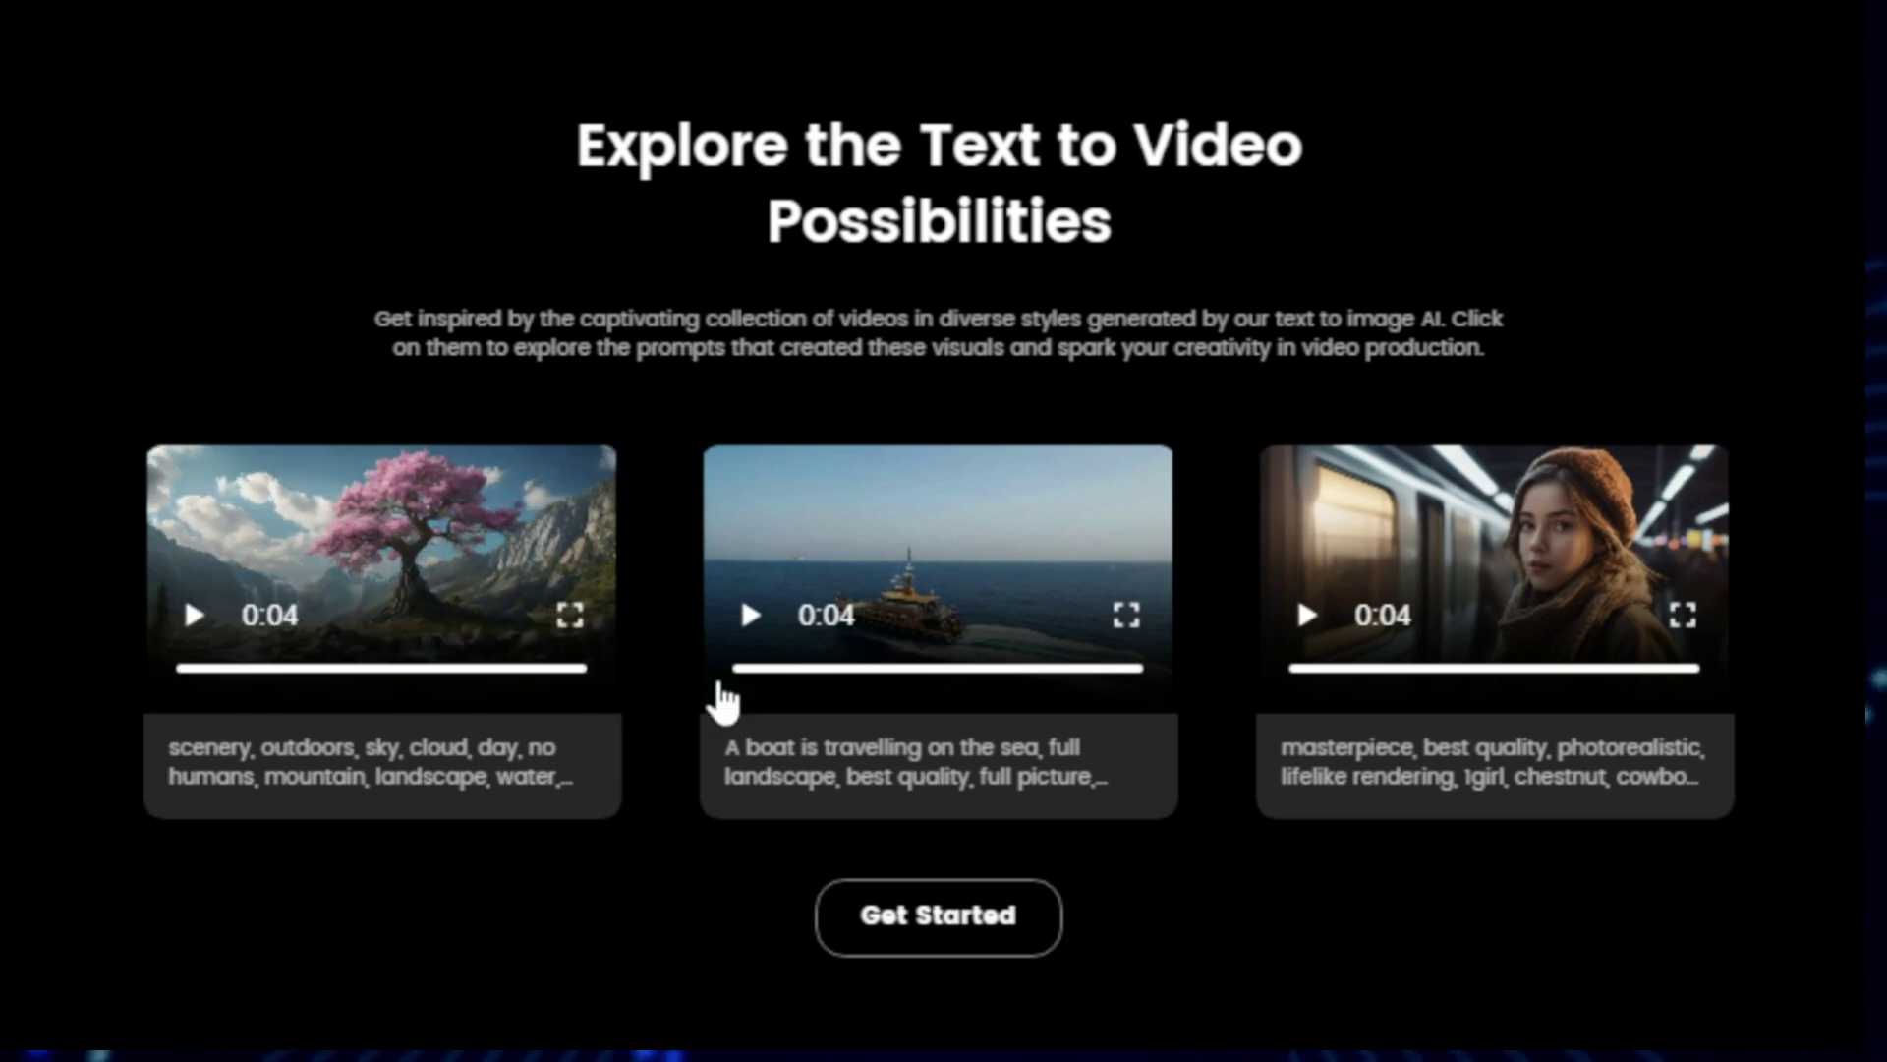
pyautogui.click(745, 619)
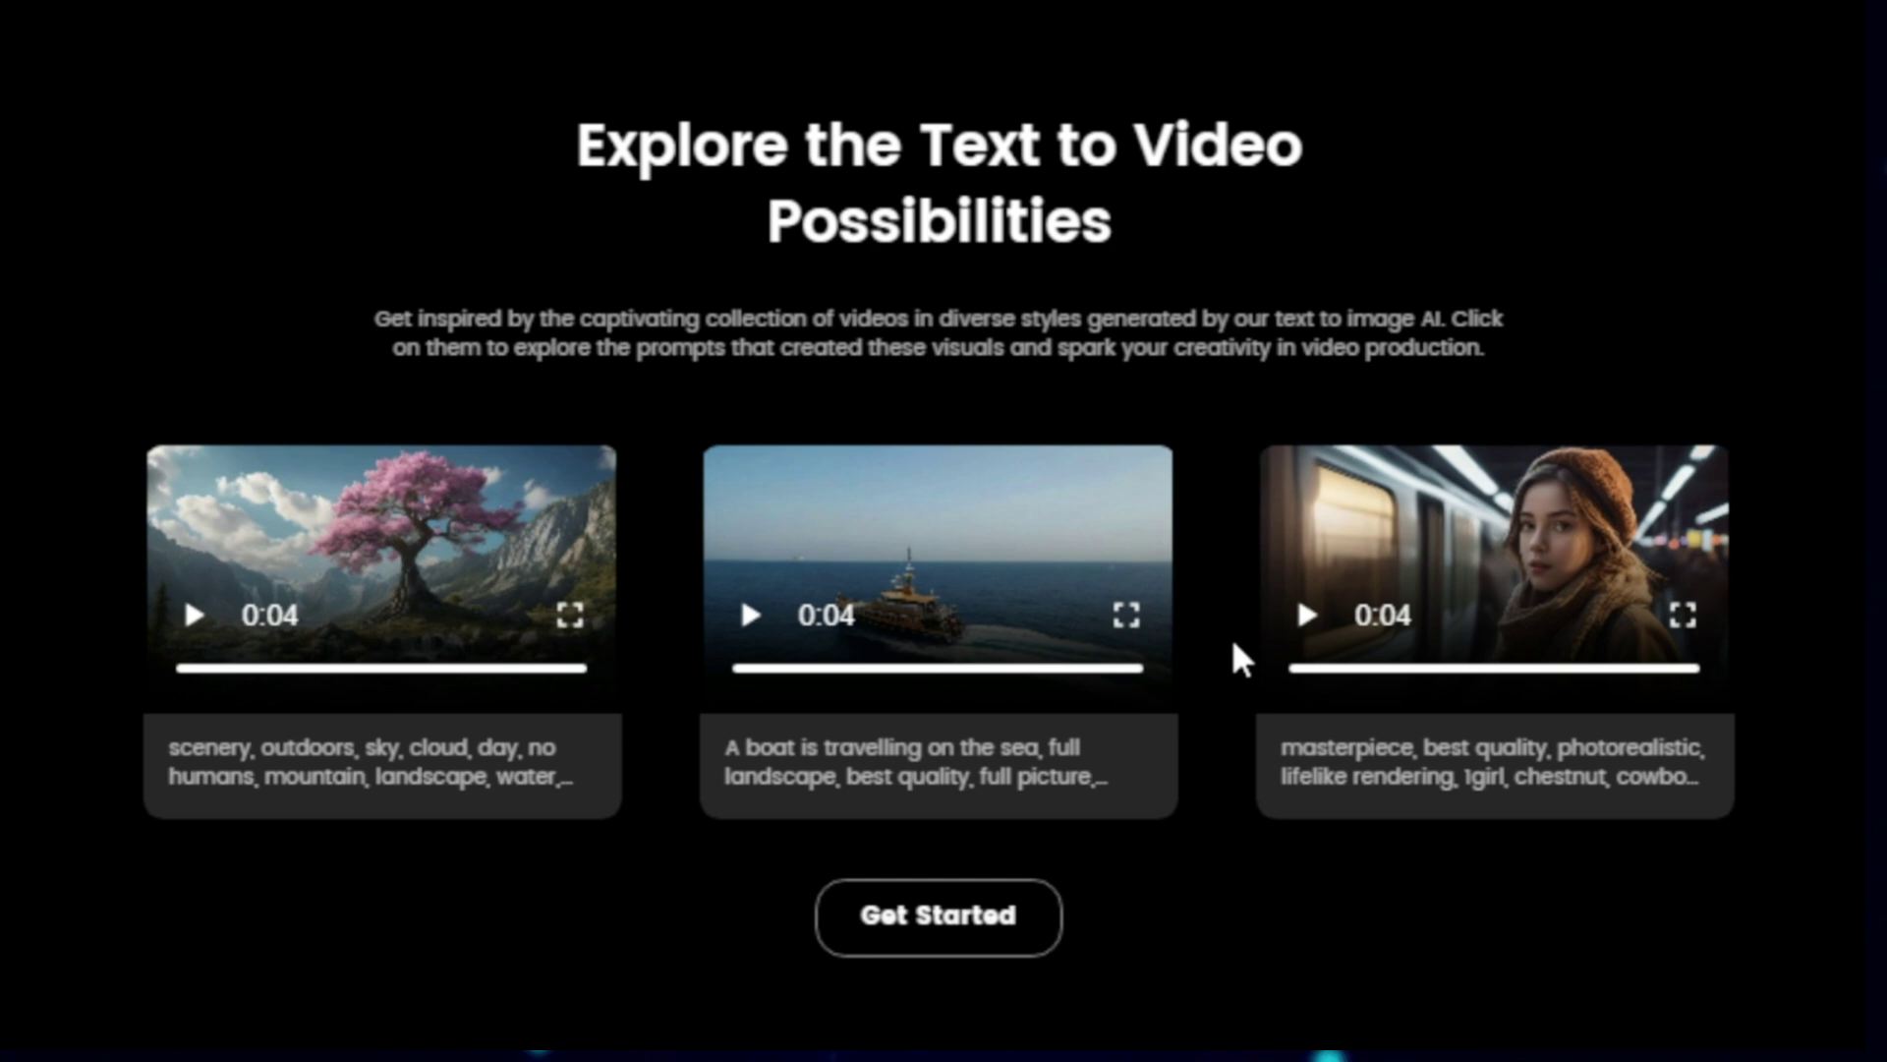
pyautogui.click(1301, 619)
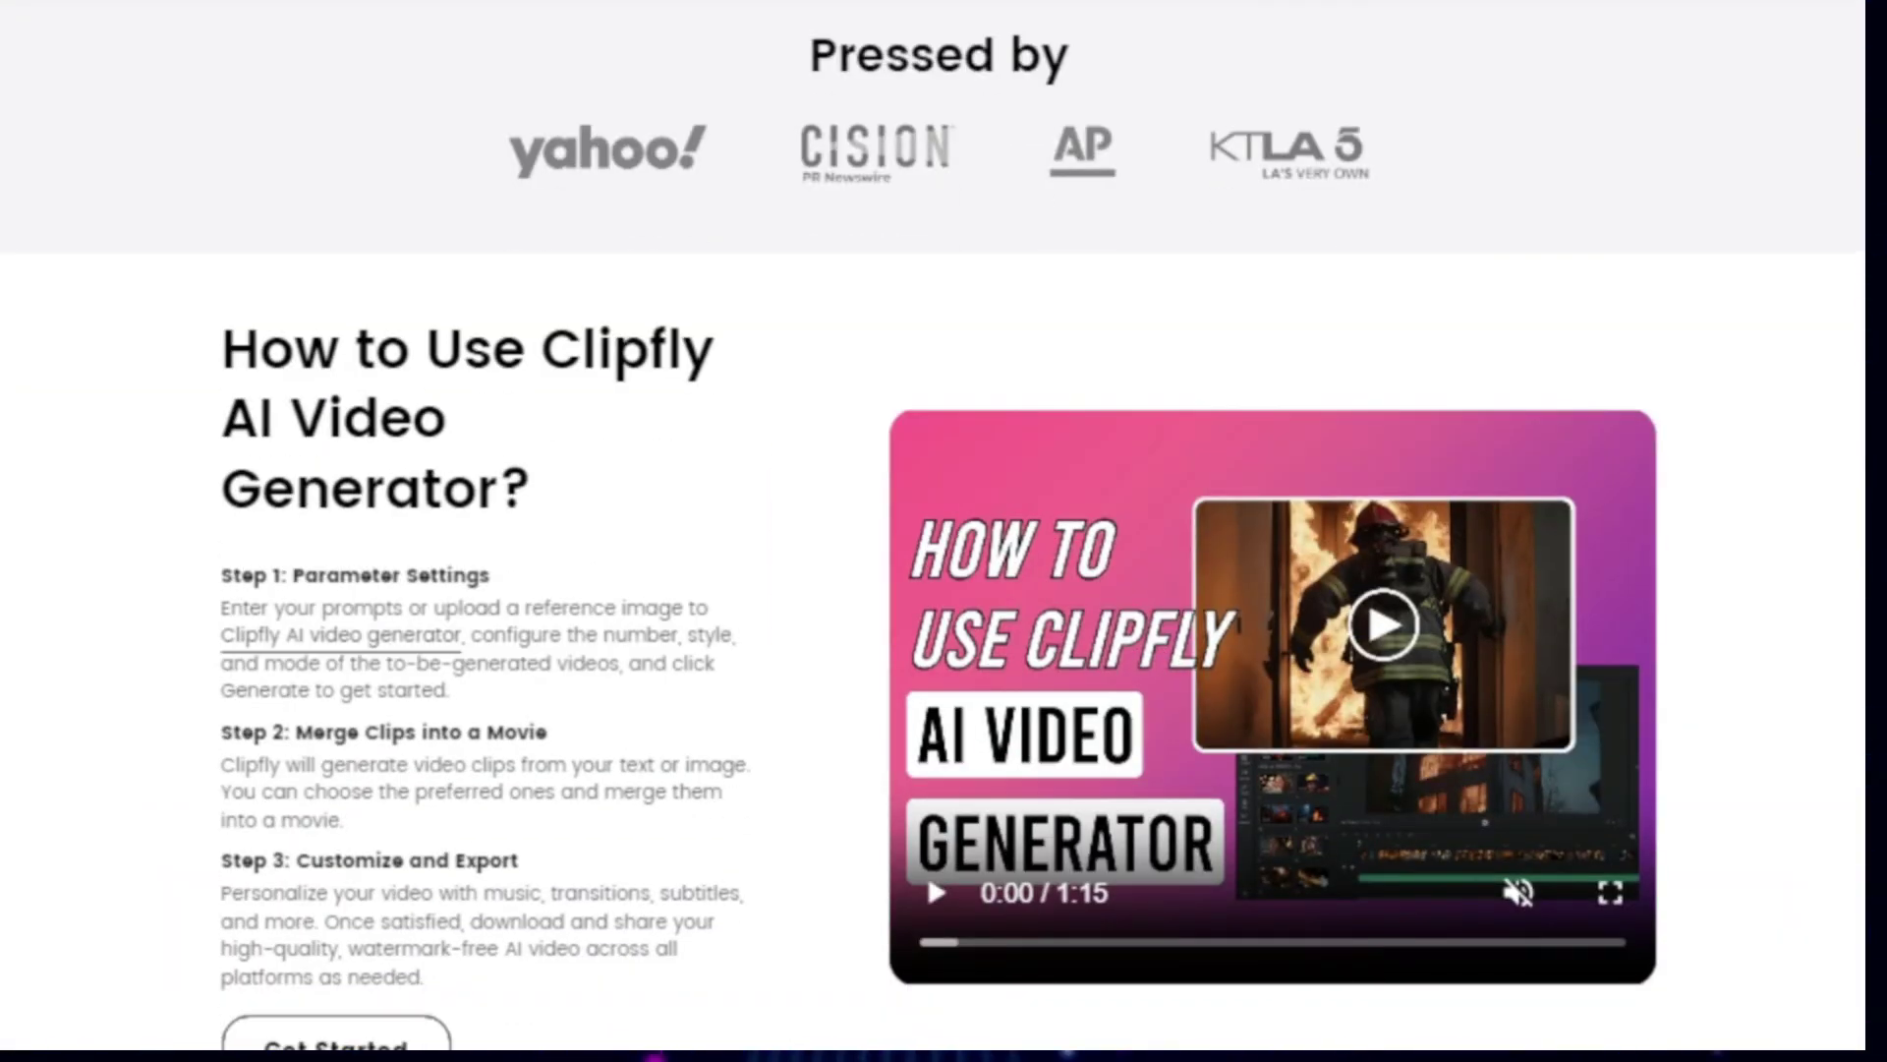
pyautogui.click(1109, 837)
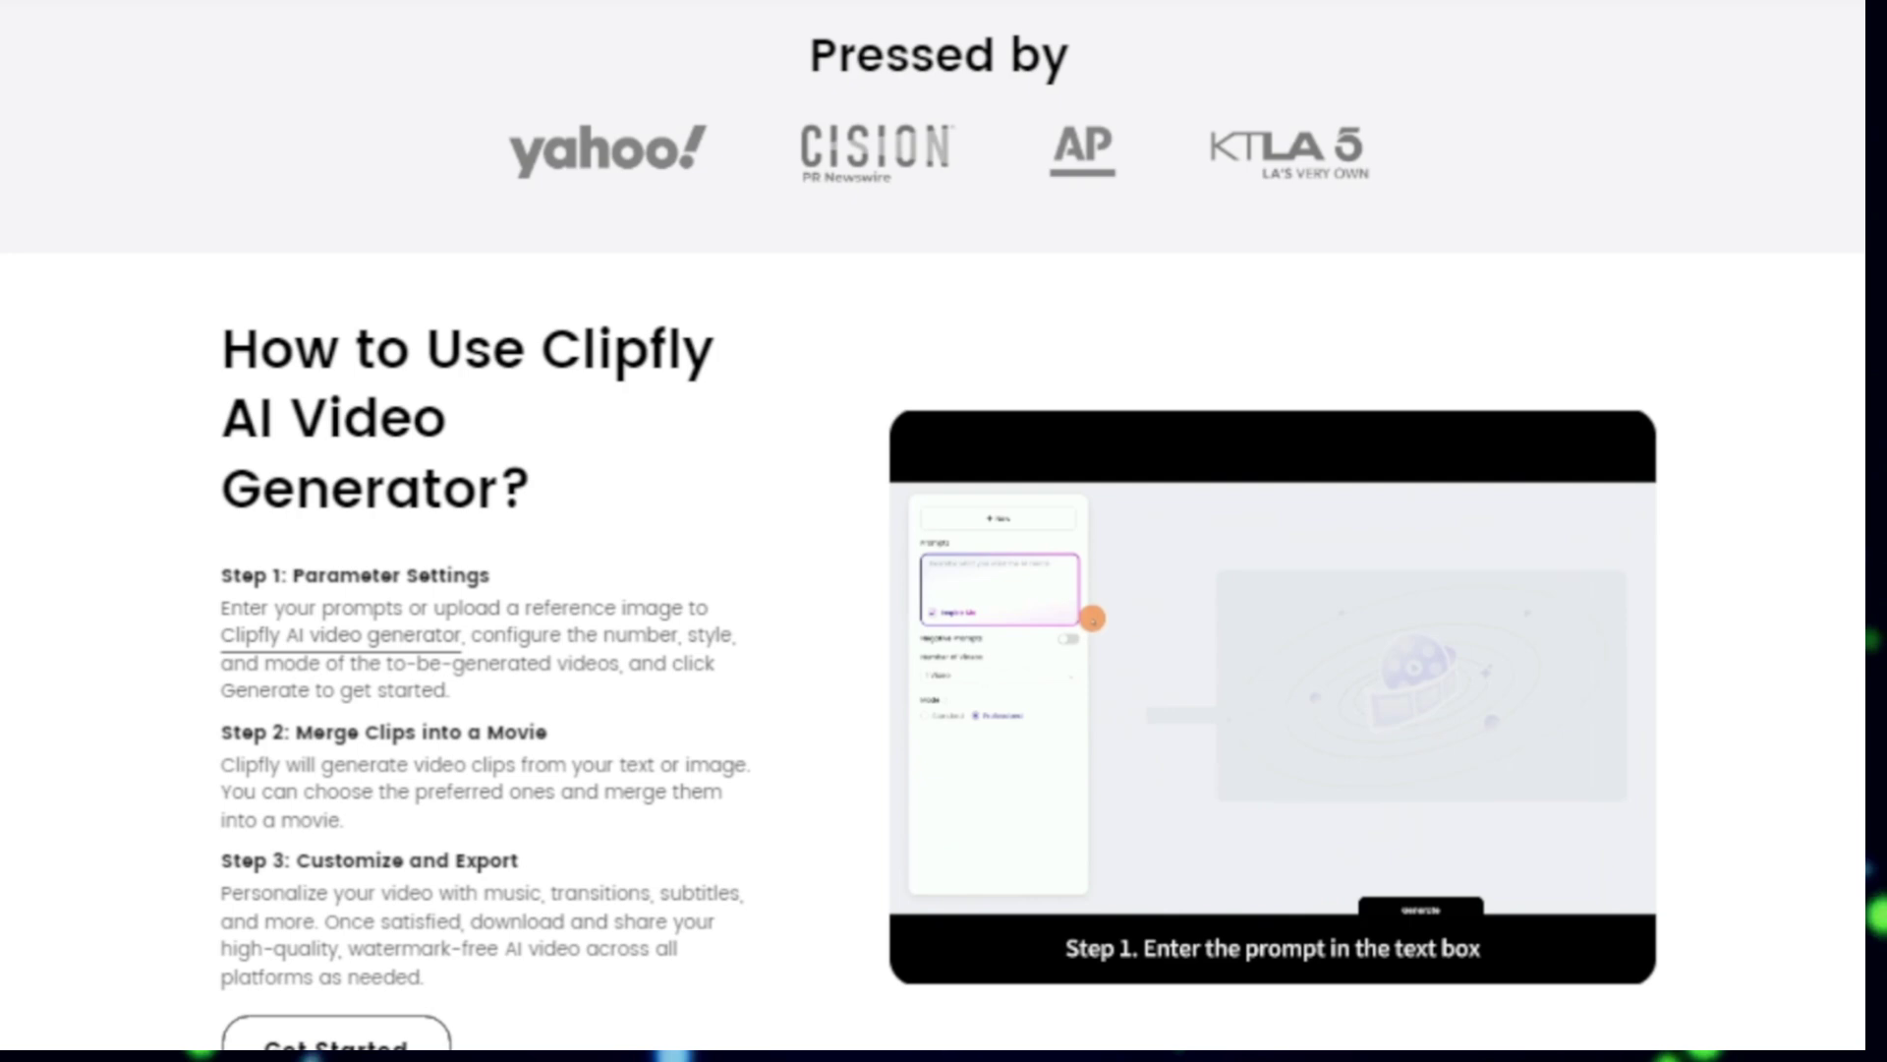
pyautogui.scroll(-5, 943, 530)
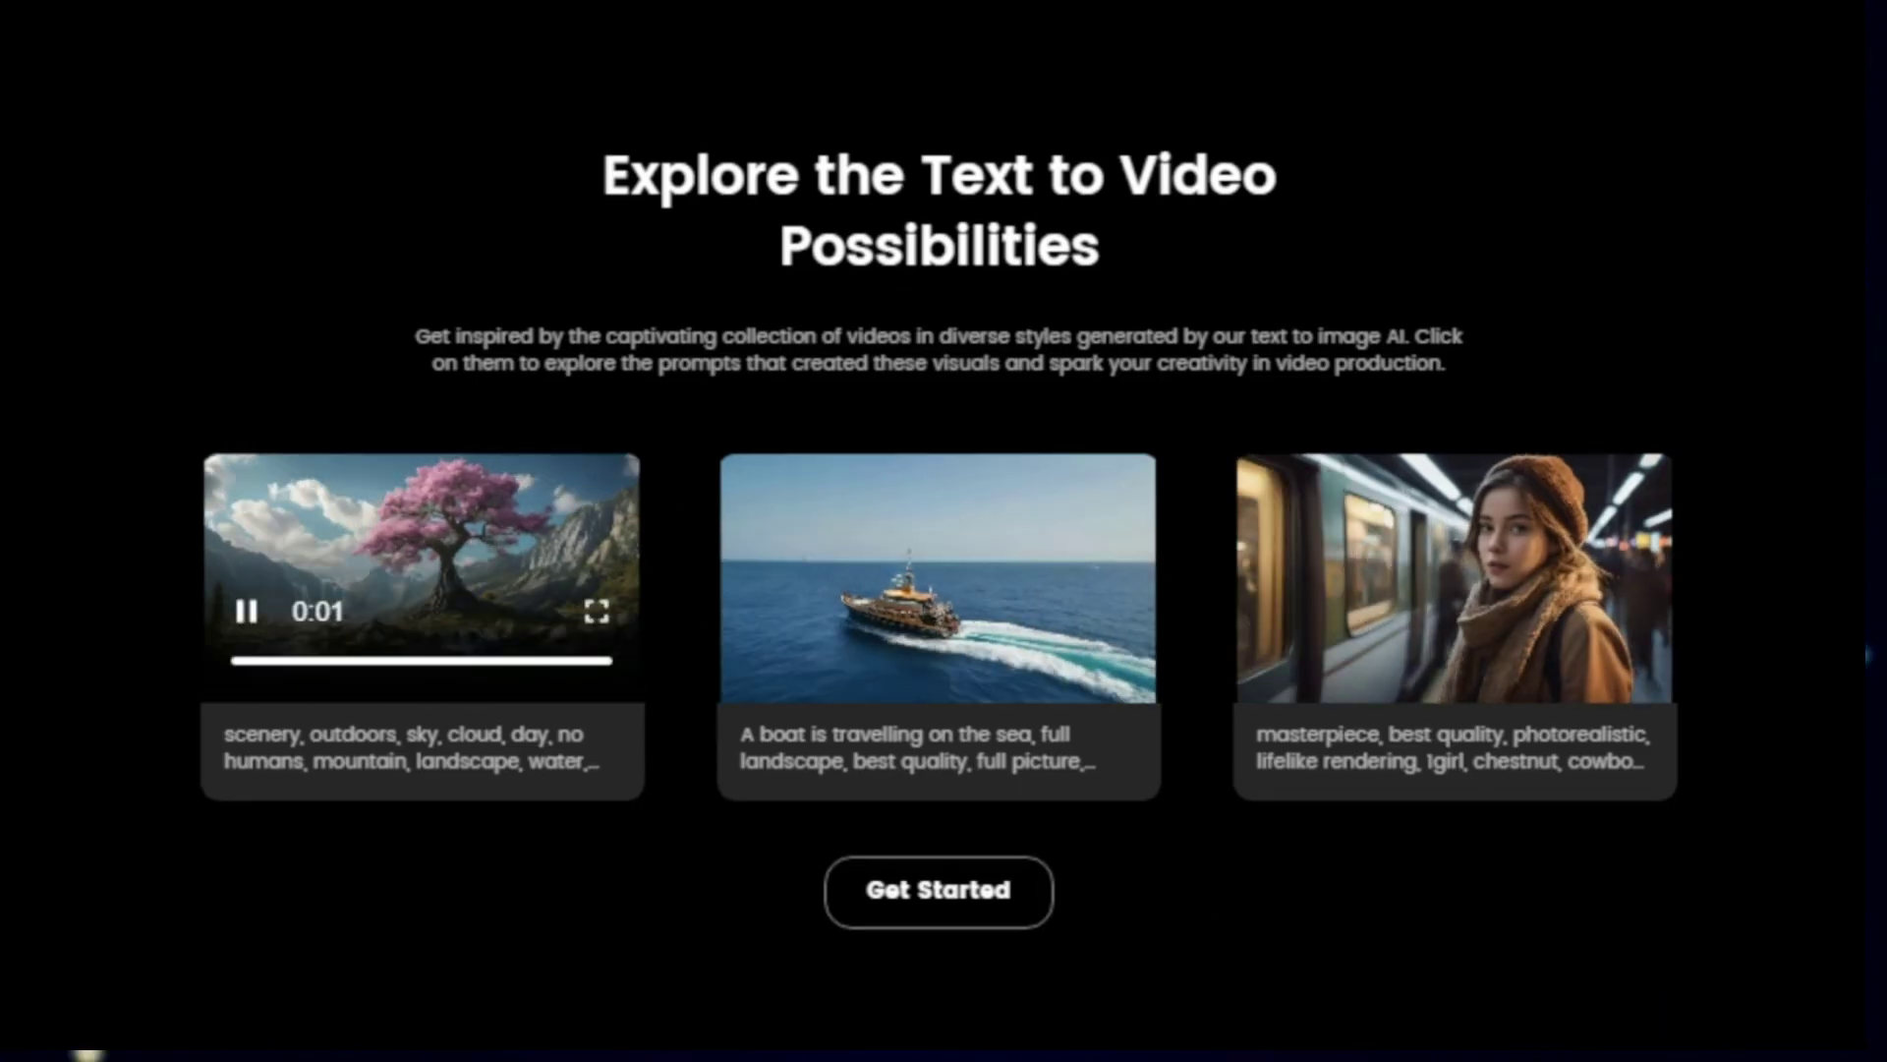
pyautogui.scroll(-5, 1225, 645)
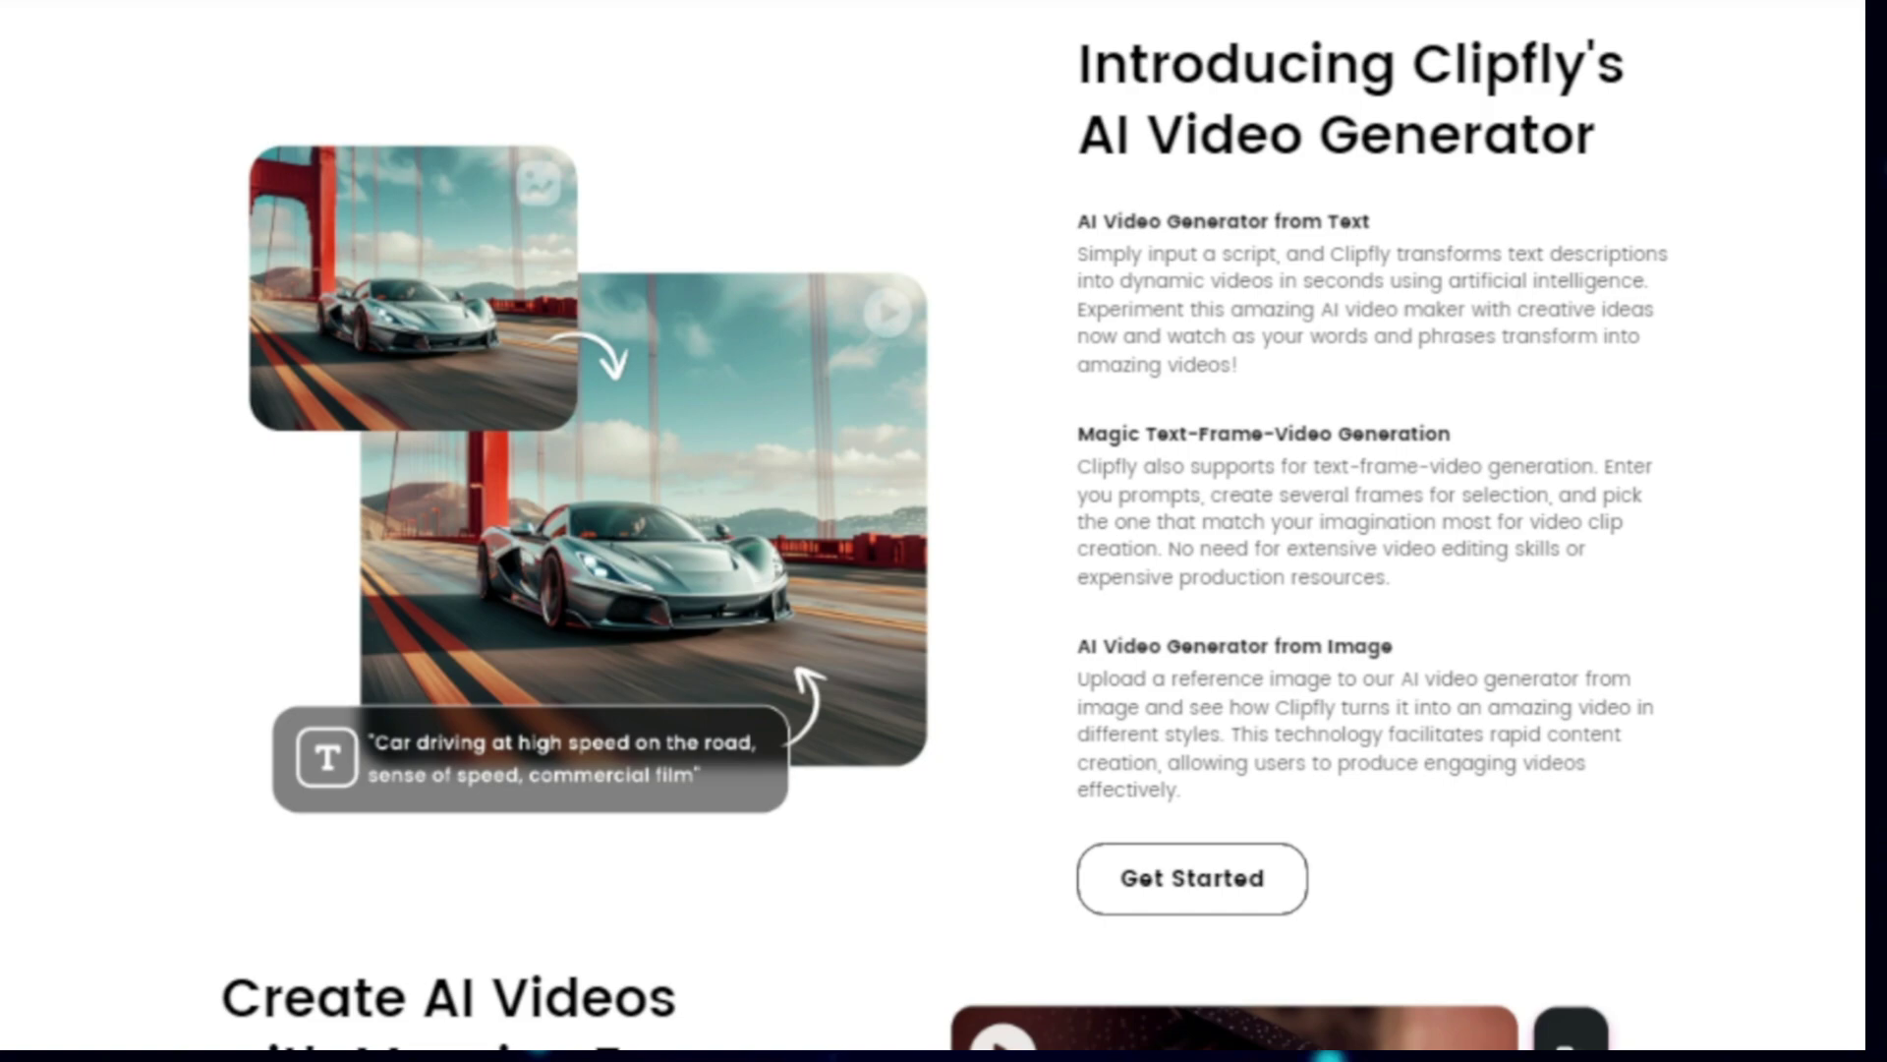
pyautogui.scroll(-5, 945, 531)
pyautogui.scroll(-5, 944, 531)
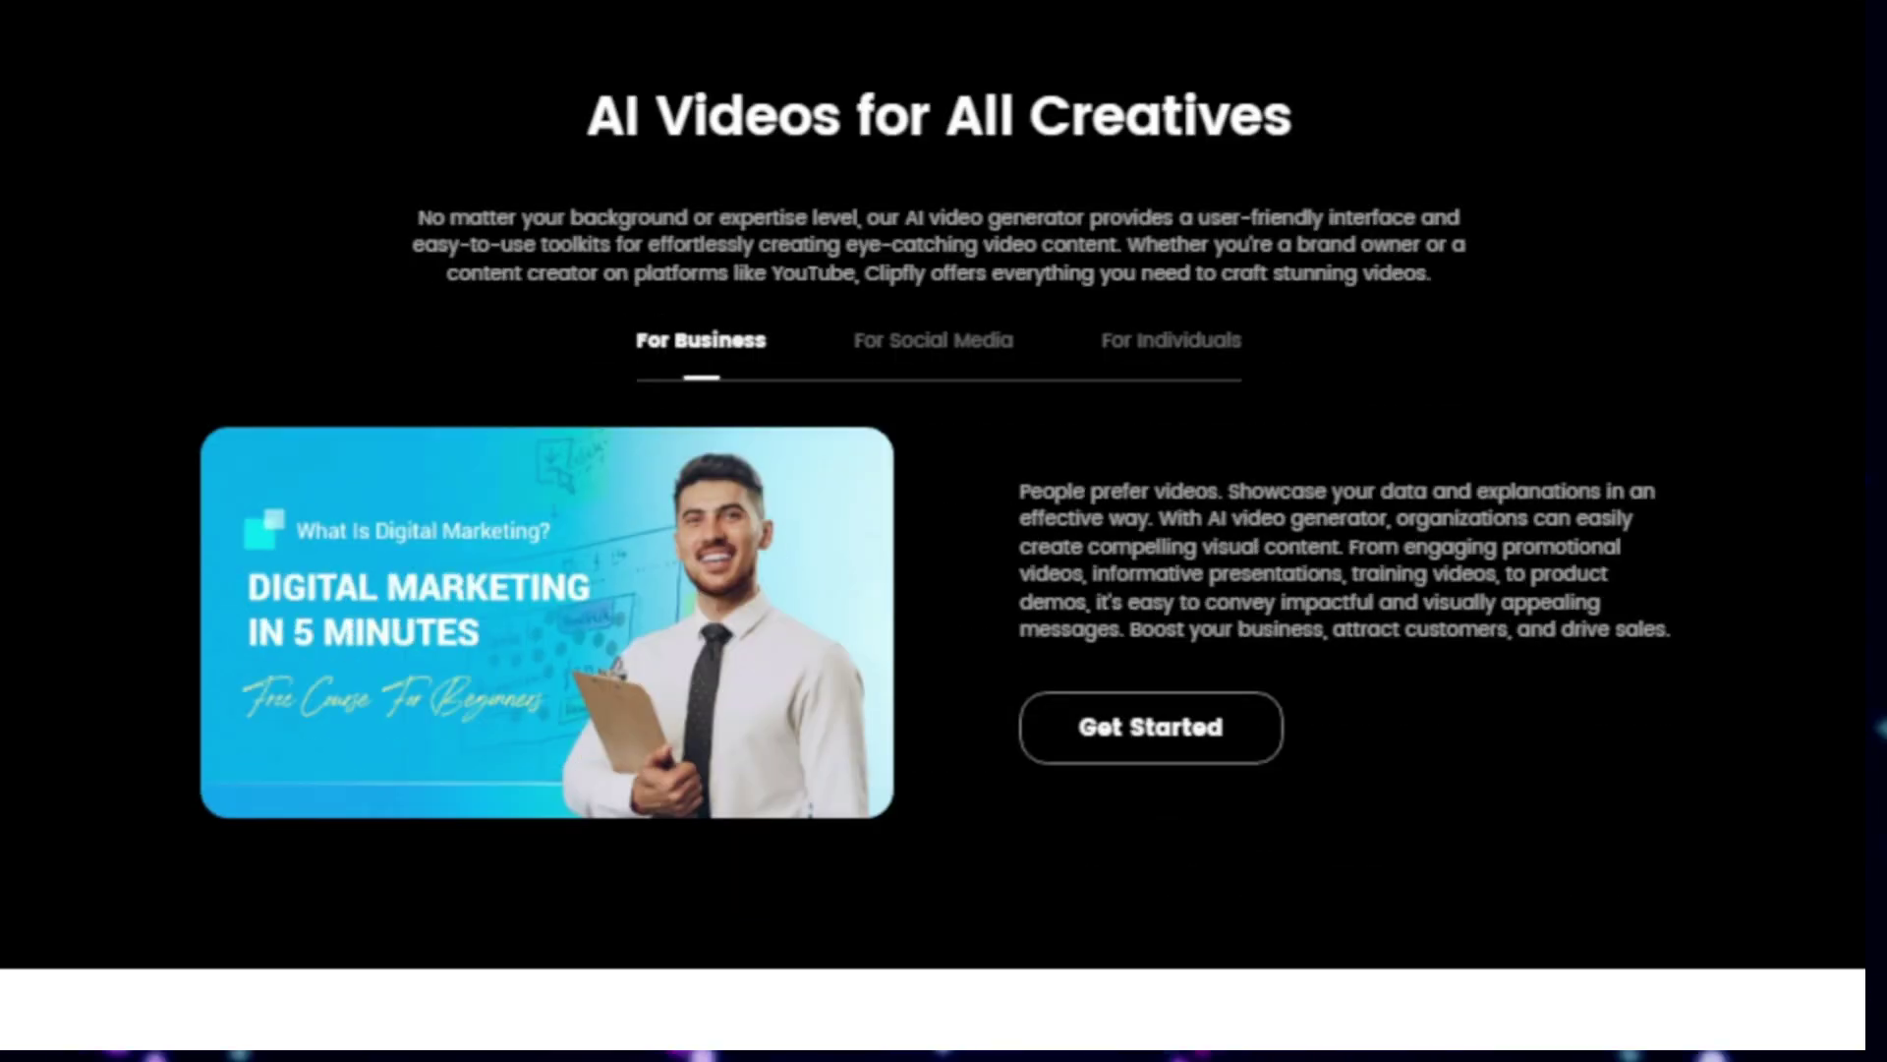
pyautogui.scroll(-5, 944, 530)
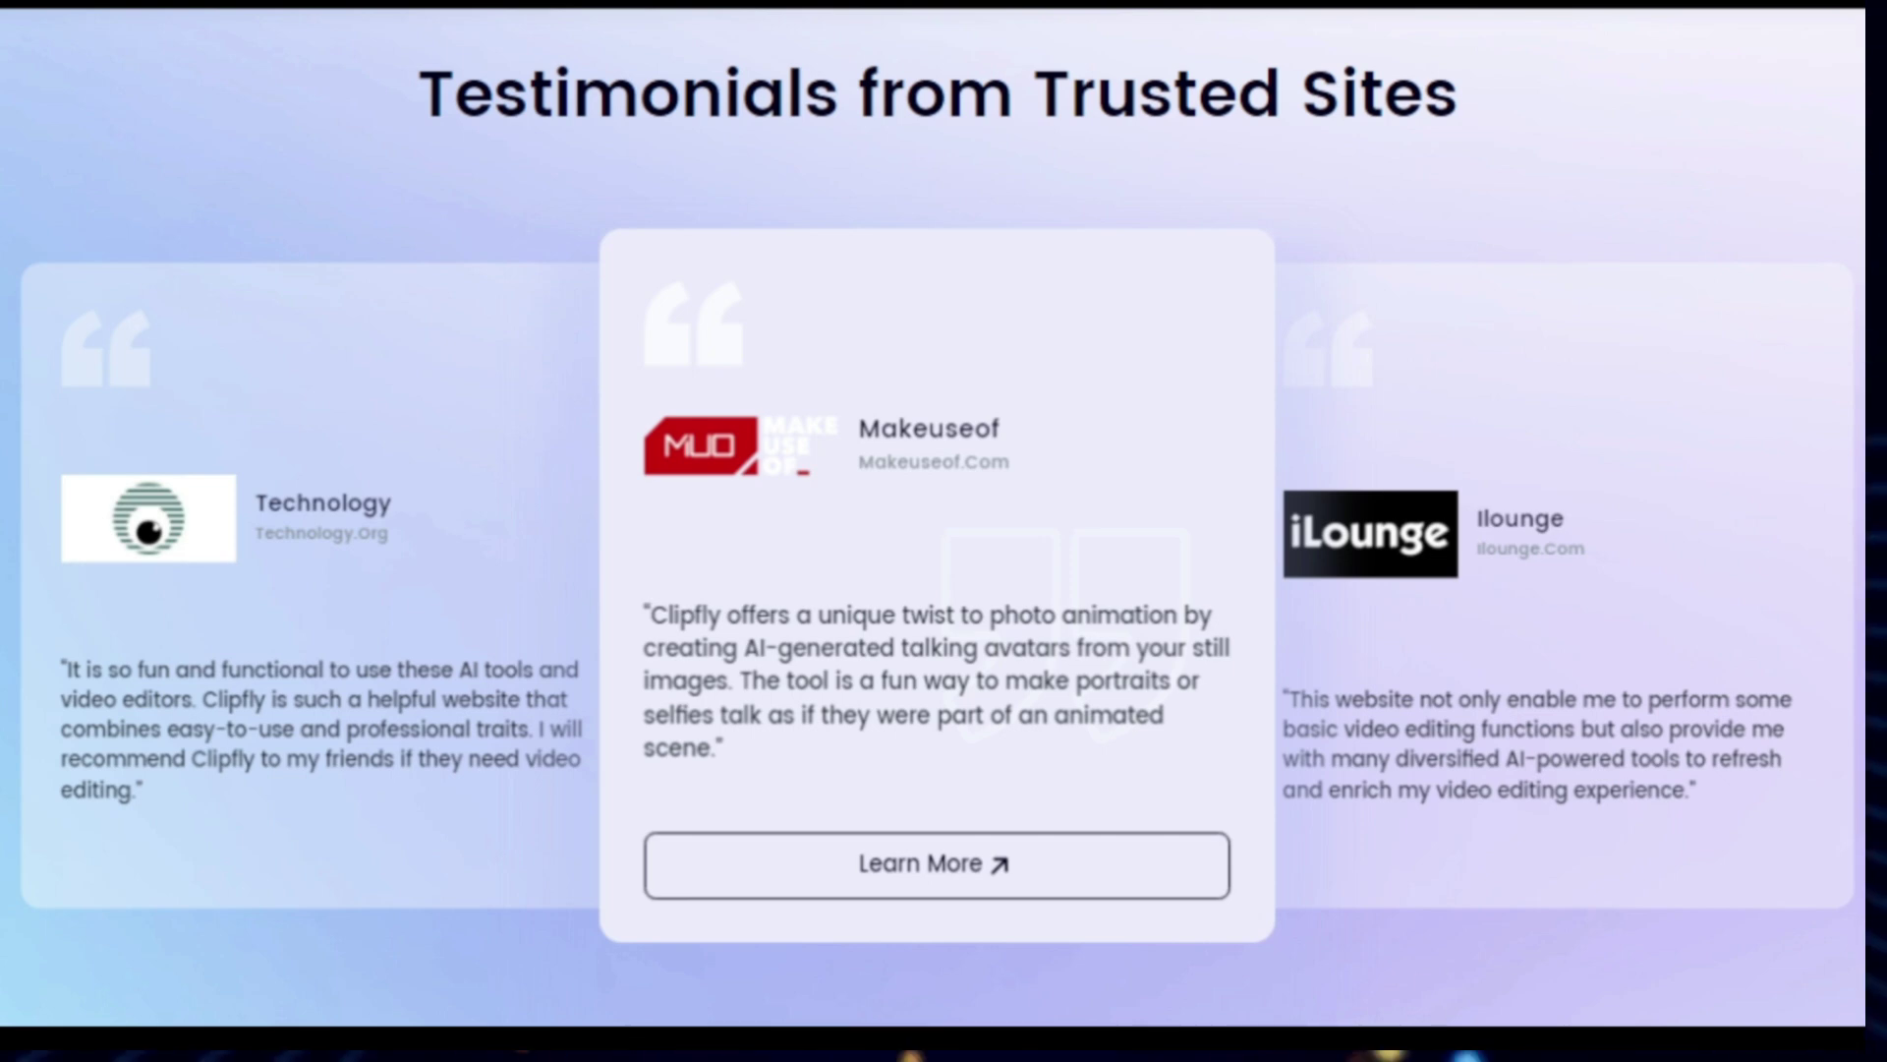
# Step: Advance the testimonial carousel four times, then show the Lifestyle and Social Media use cases
pyautogui.click(1730, 617)
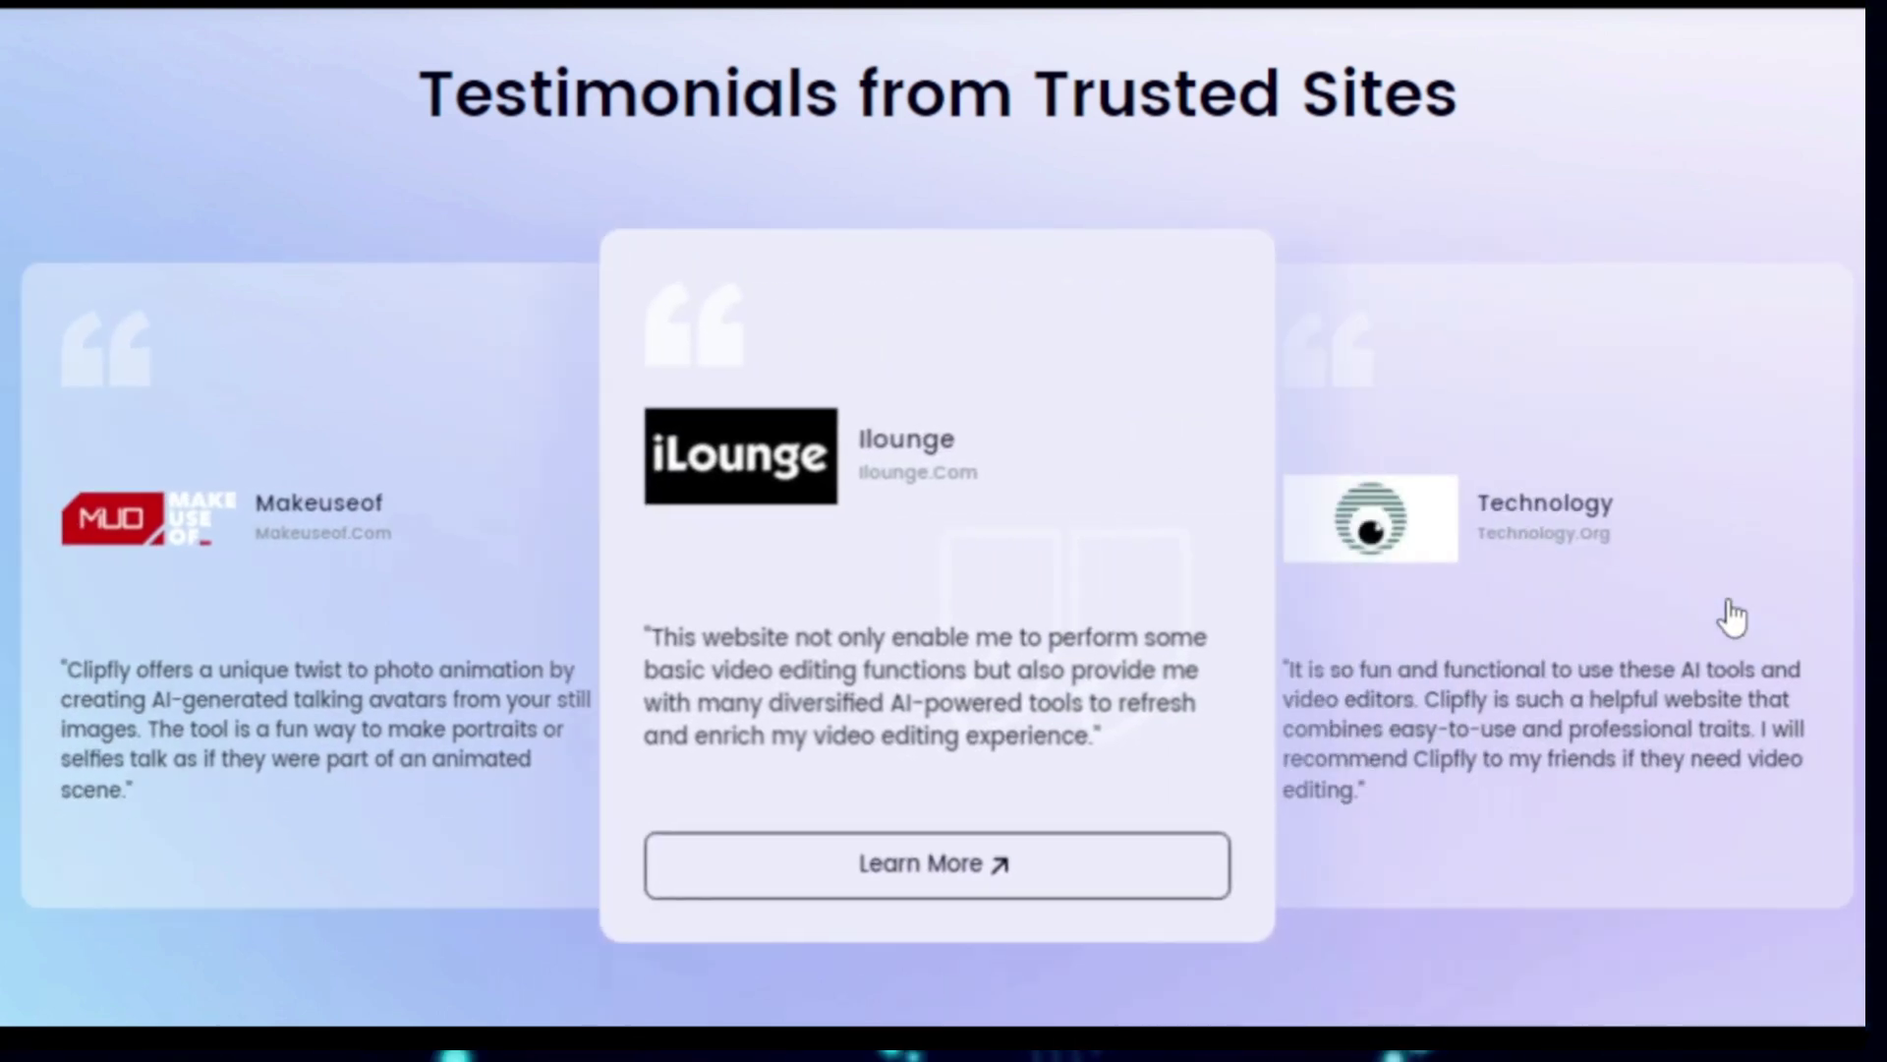
pyautogui.click(1733, 617)
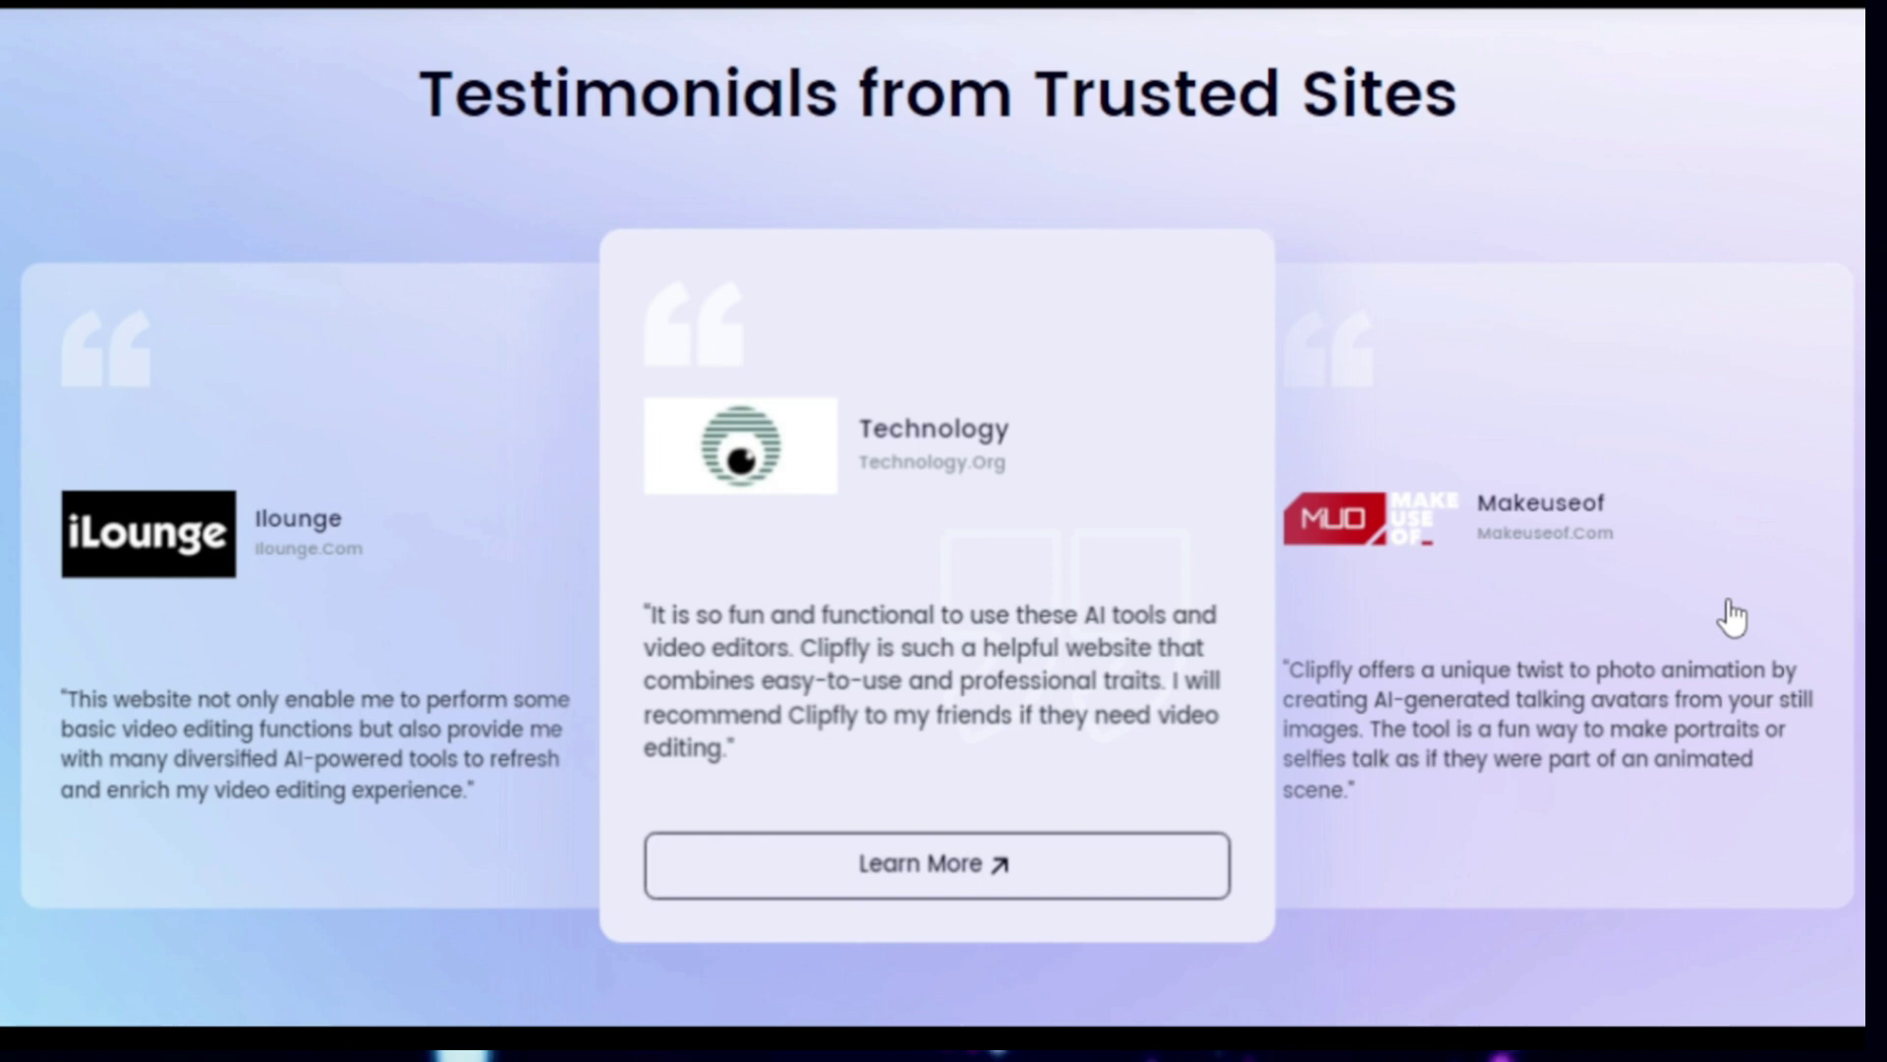
pyautogui.click(1733, 617)
pyautogui.click(1733, 616)
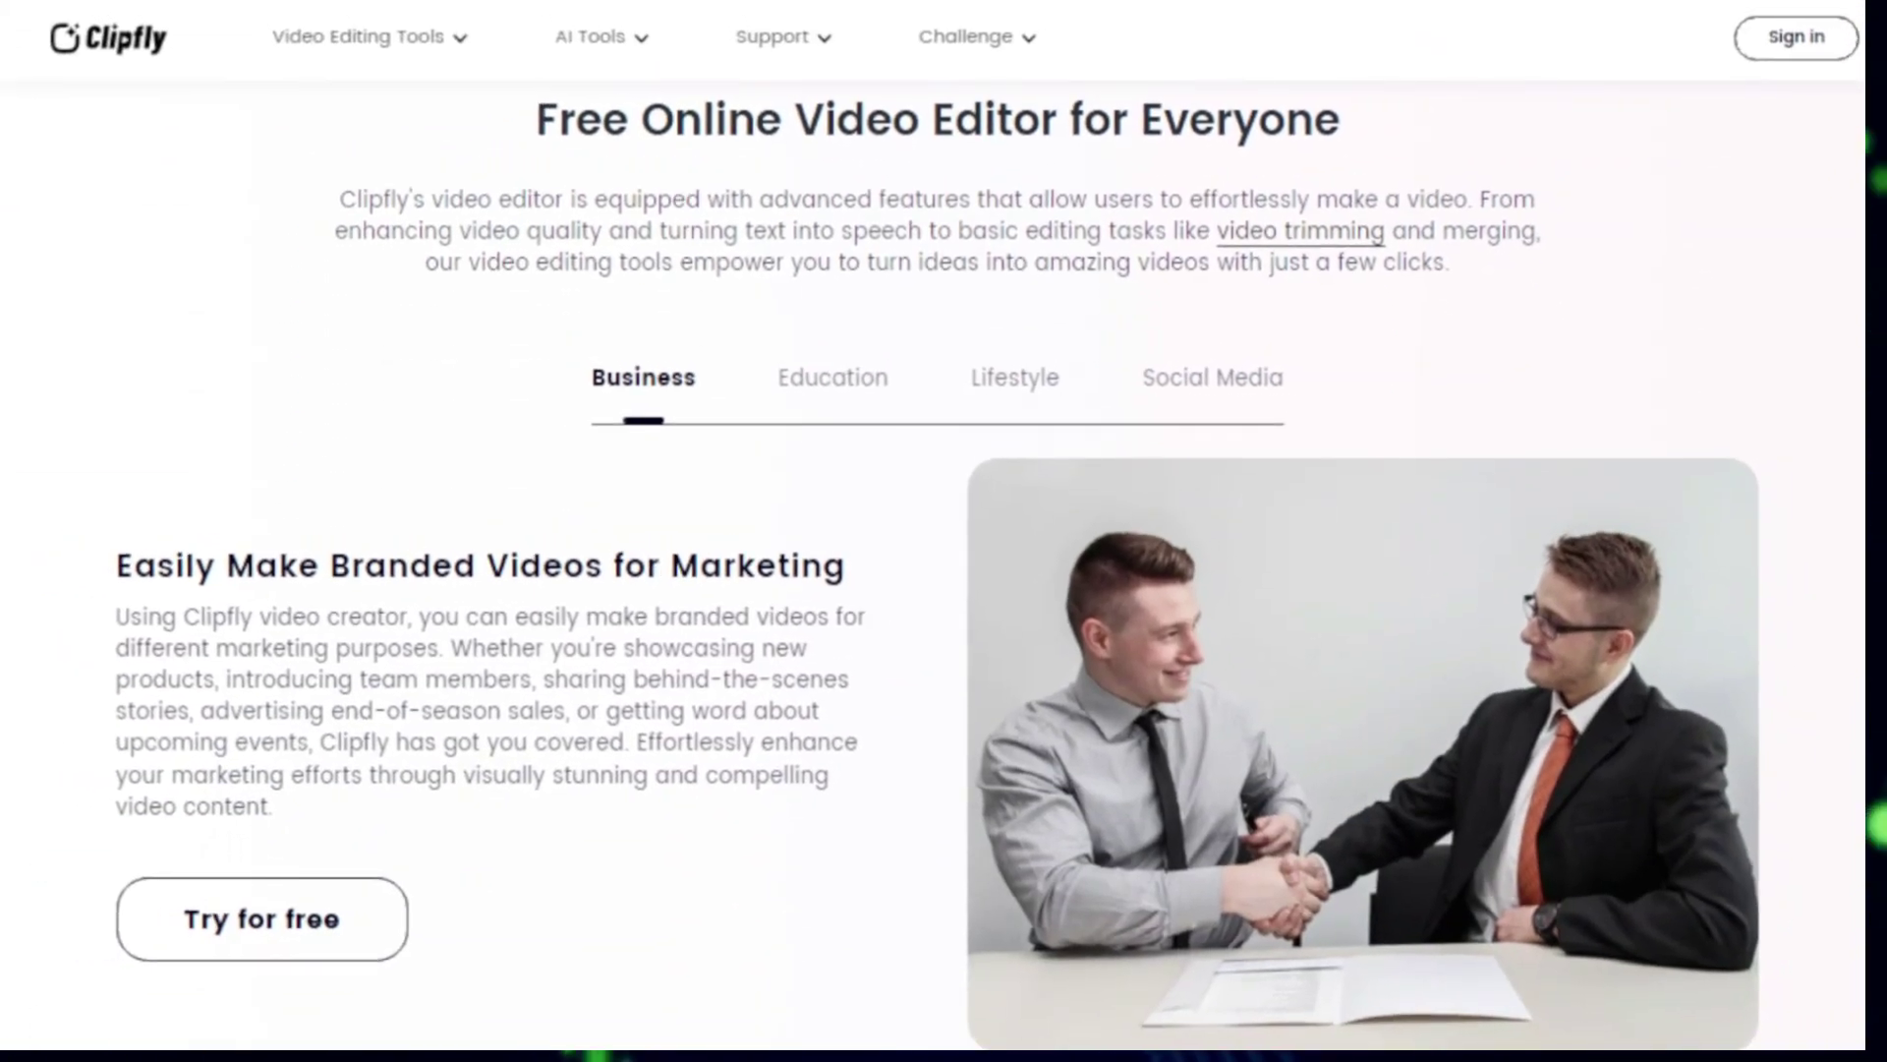
pyautogui.click(1001, 395)
pyautogui.click(1199, 386)
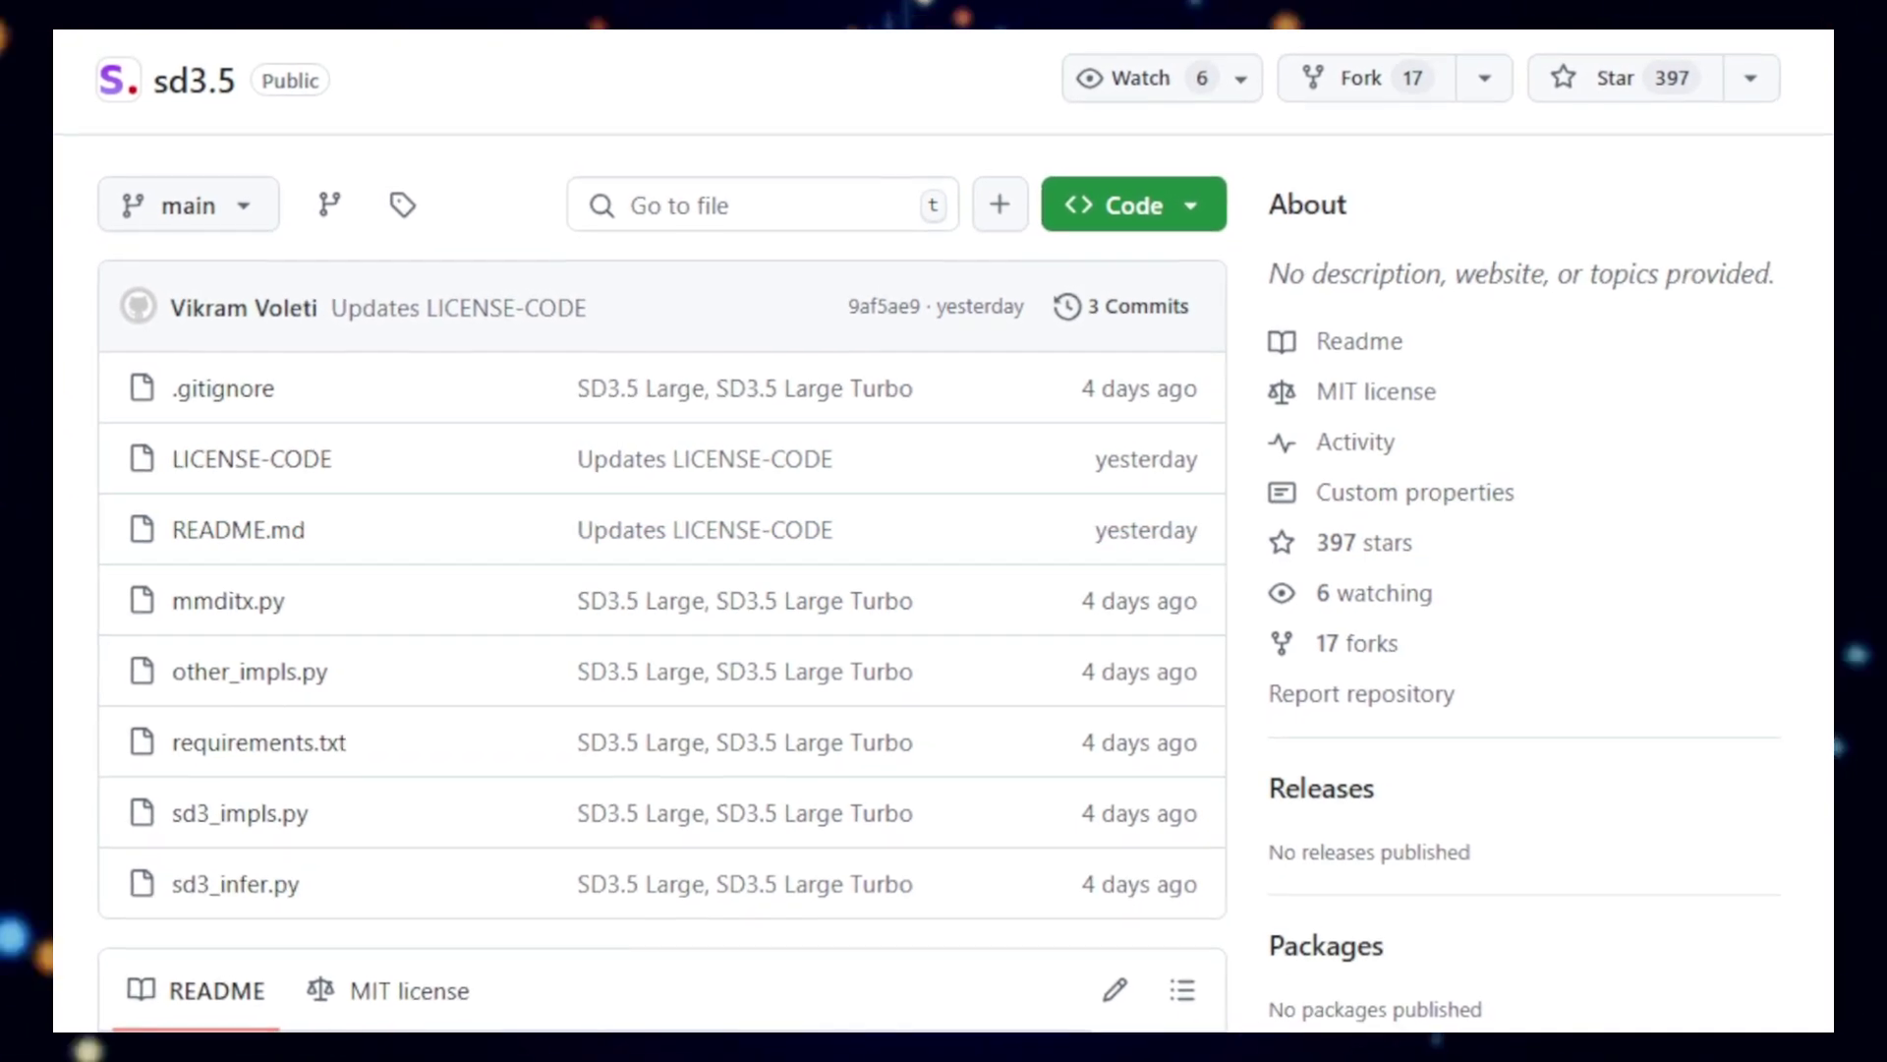
pyautogui.scroll(-3, 944, 532)
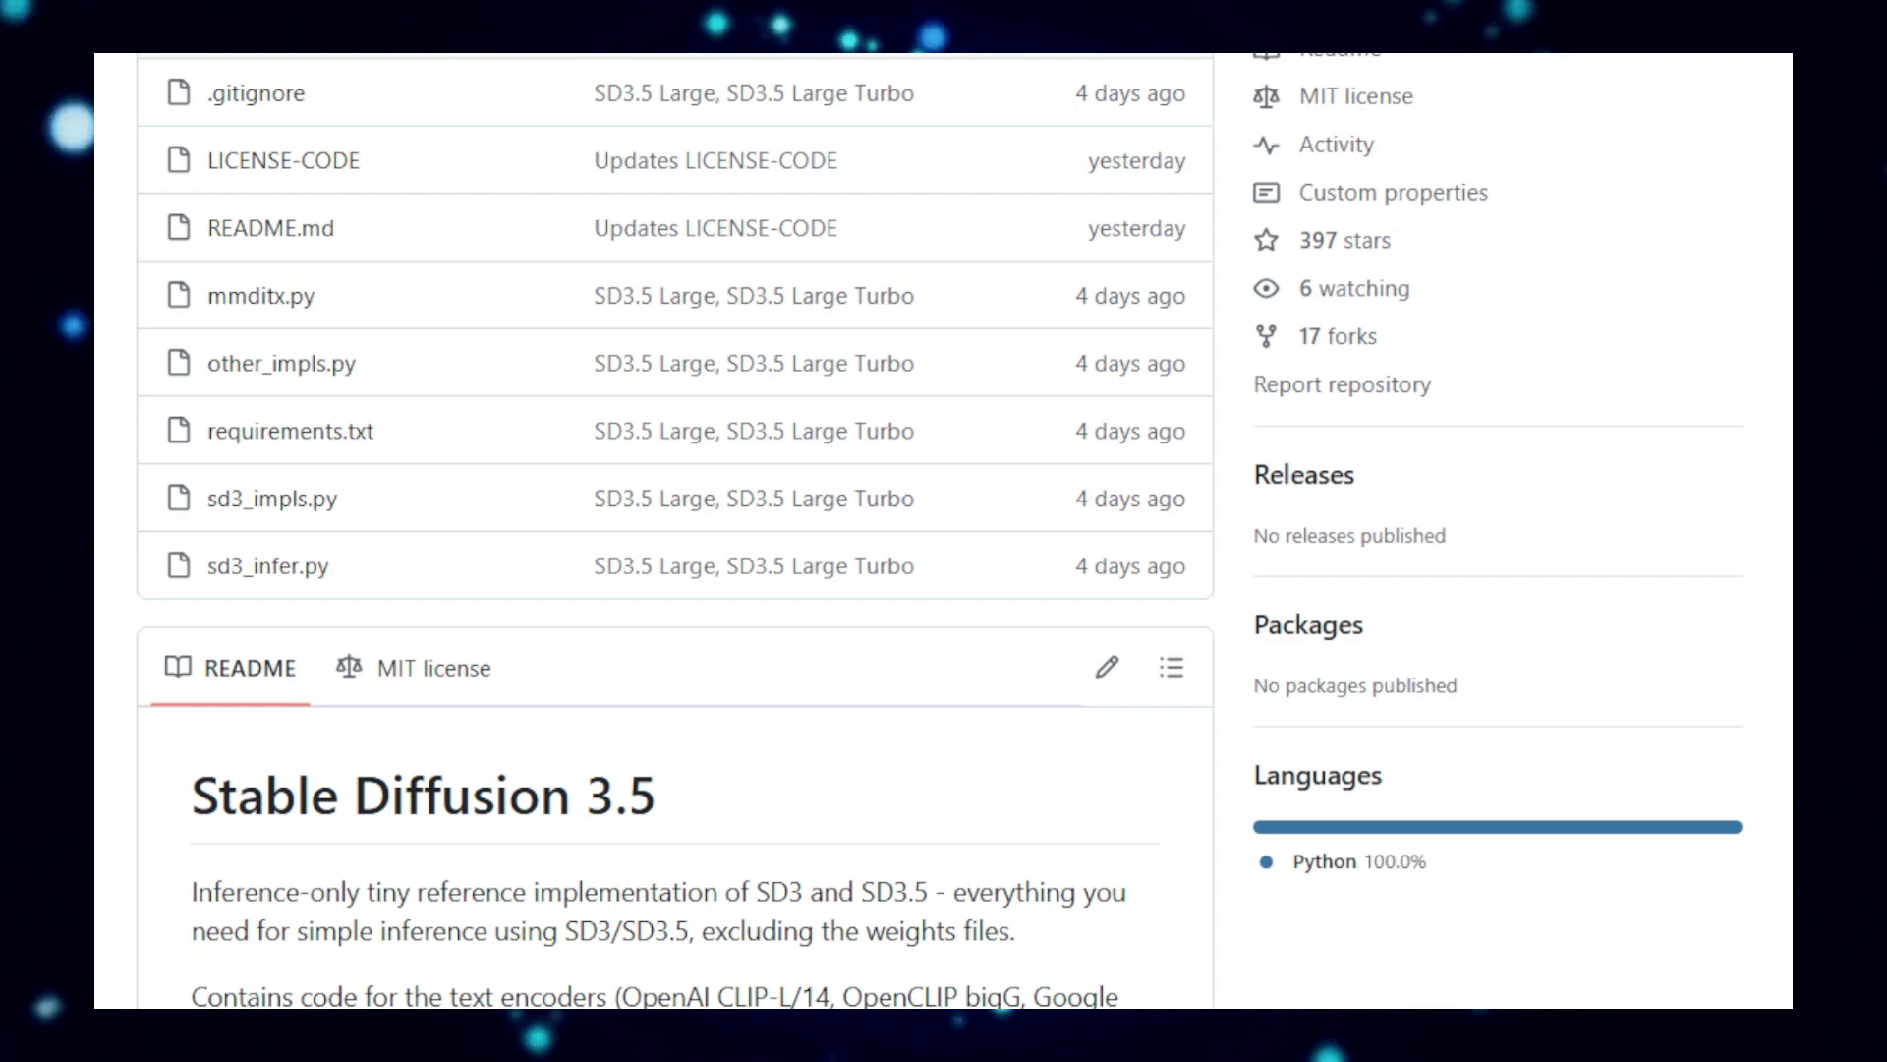
pyautogui.scroll(-1, 943, 531)
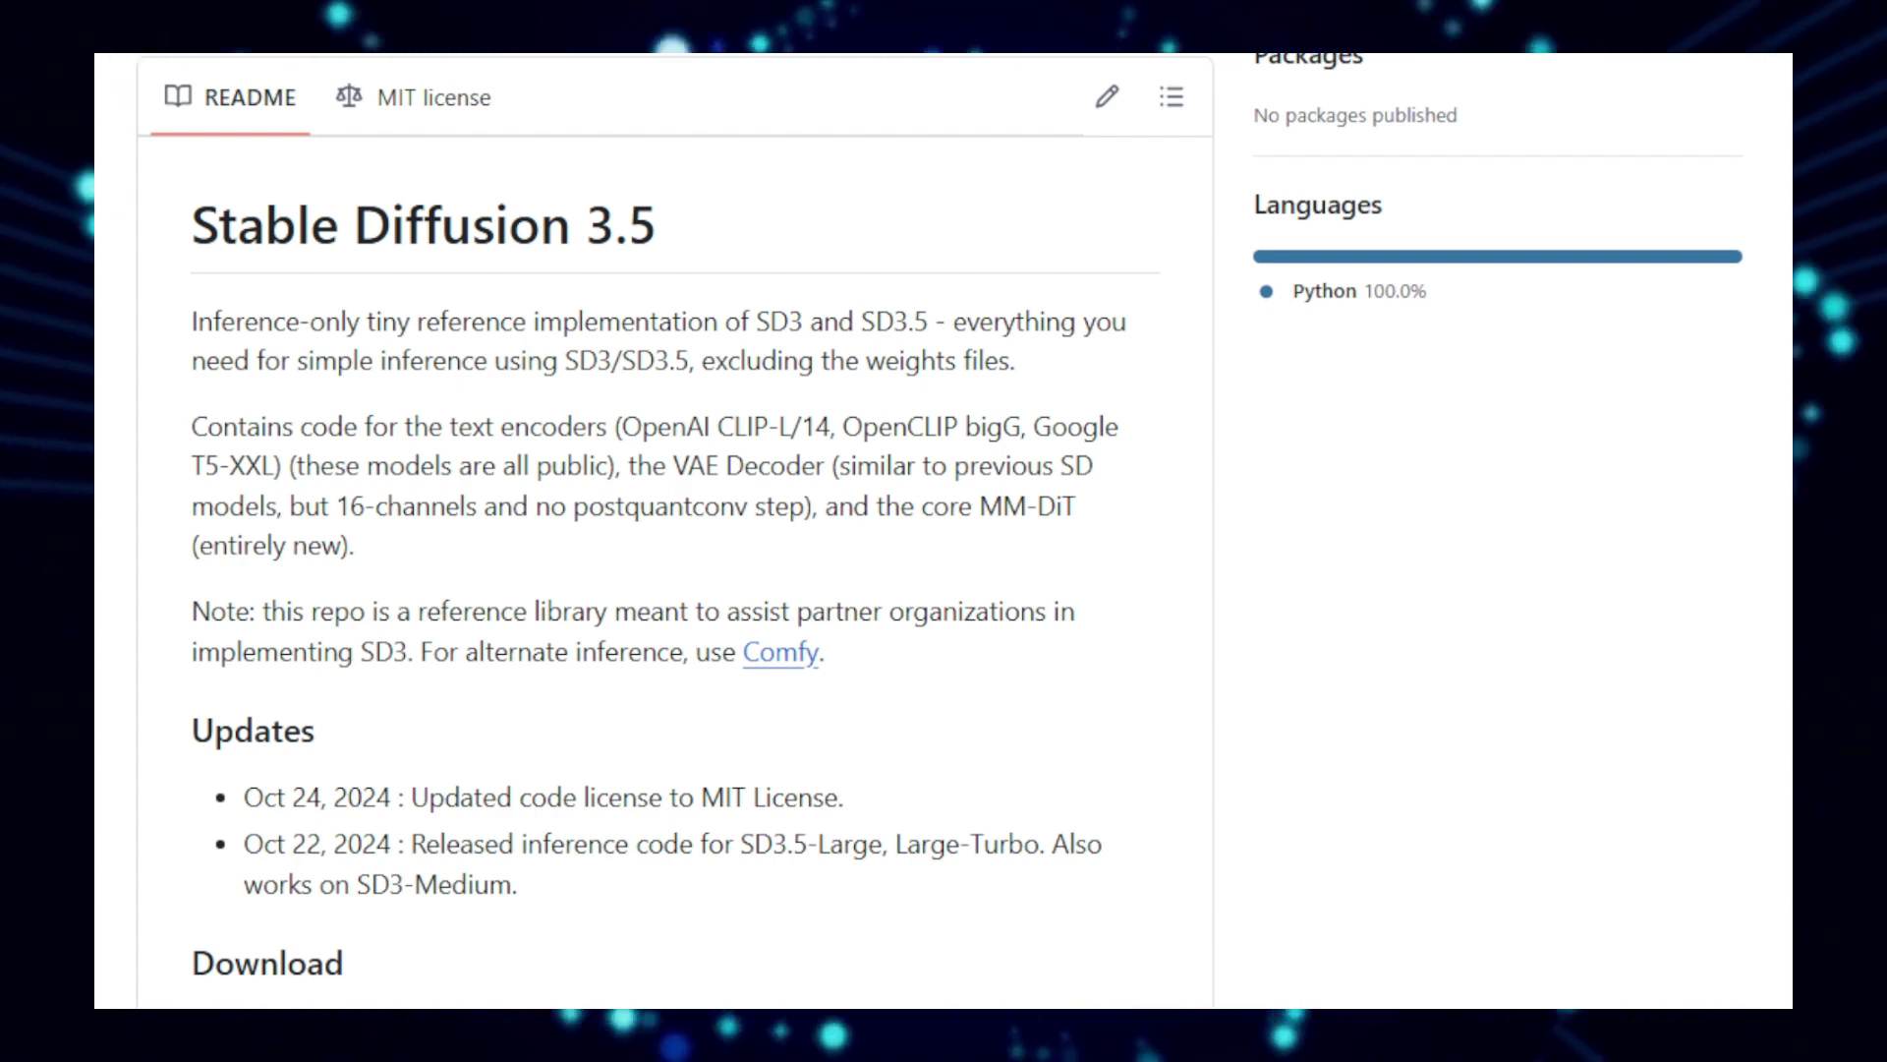
pyautogui.scroll(-2, 677, 561)
pyautogui.scroll(-3, 676, 561)
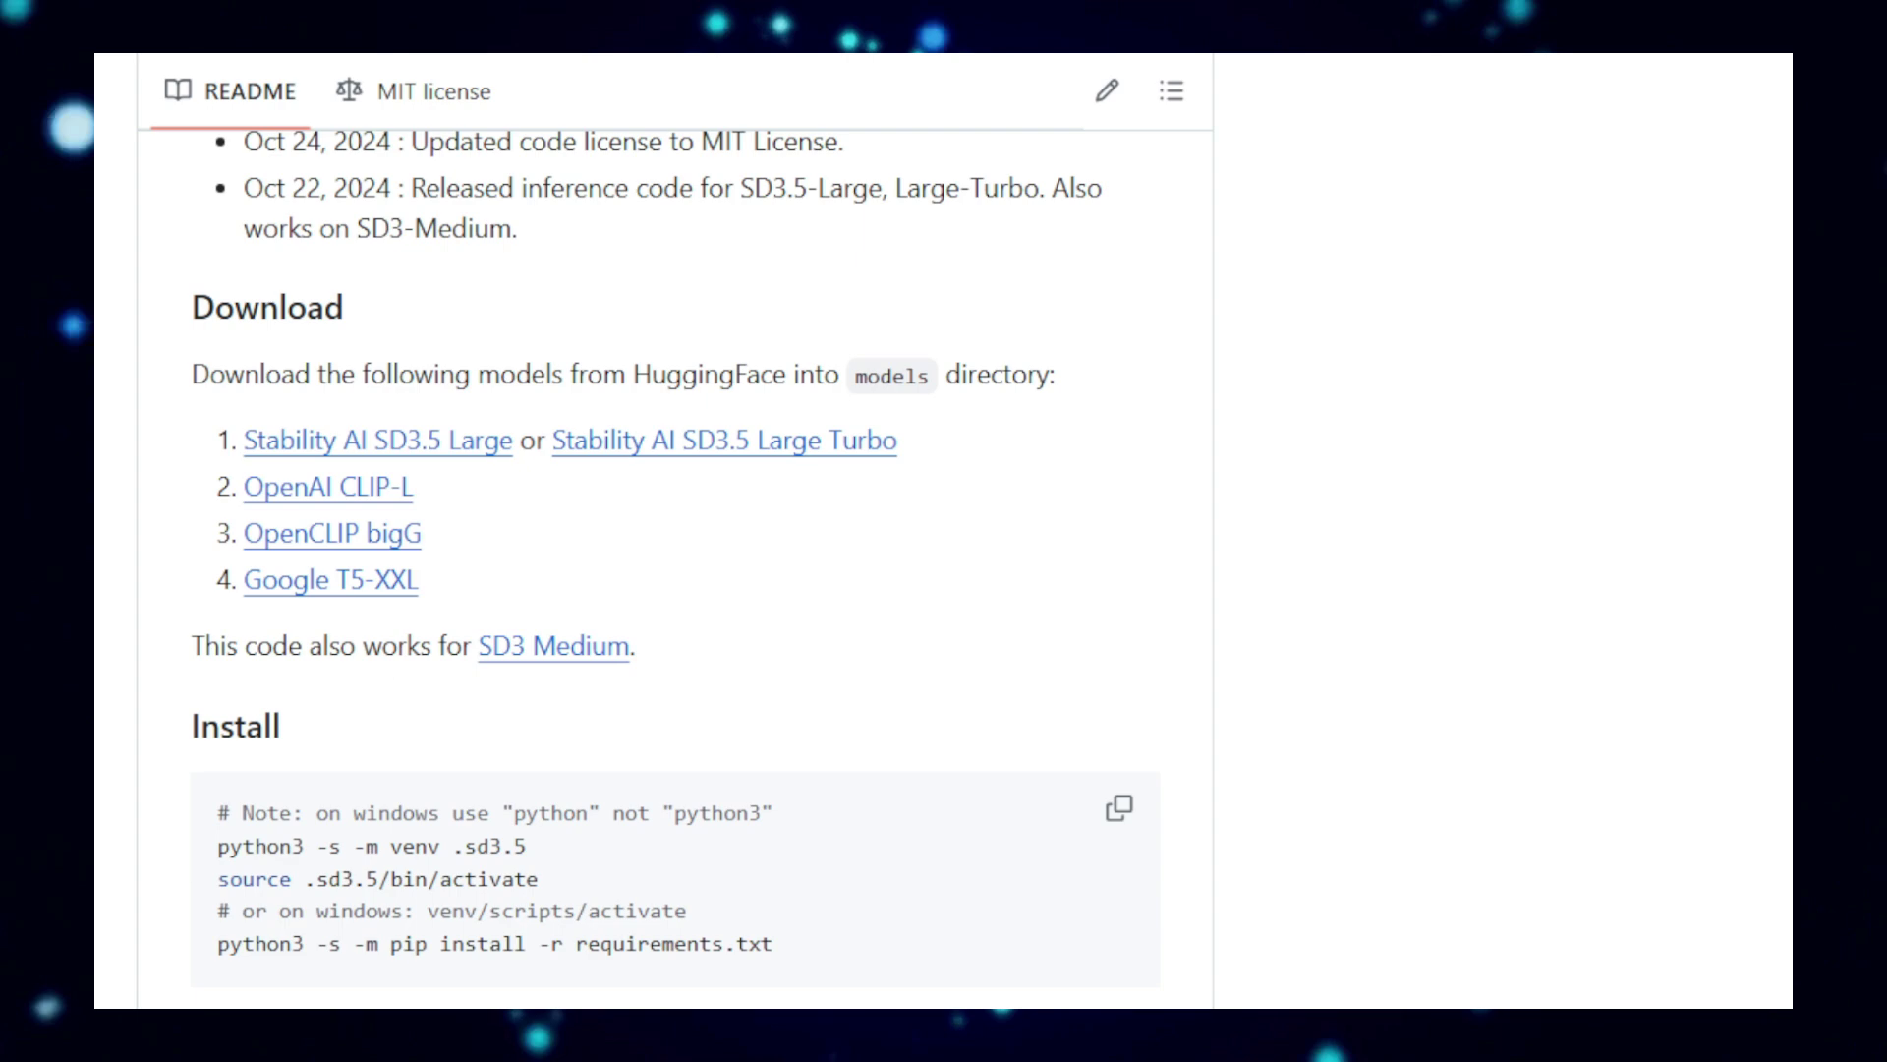
pyautogui.scroll(-2, 675, 590)
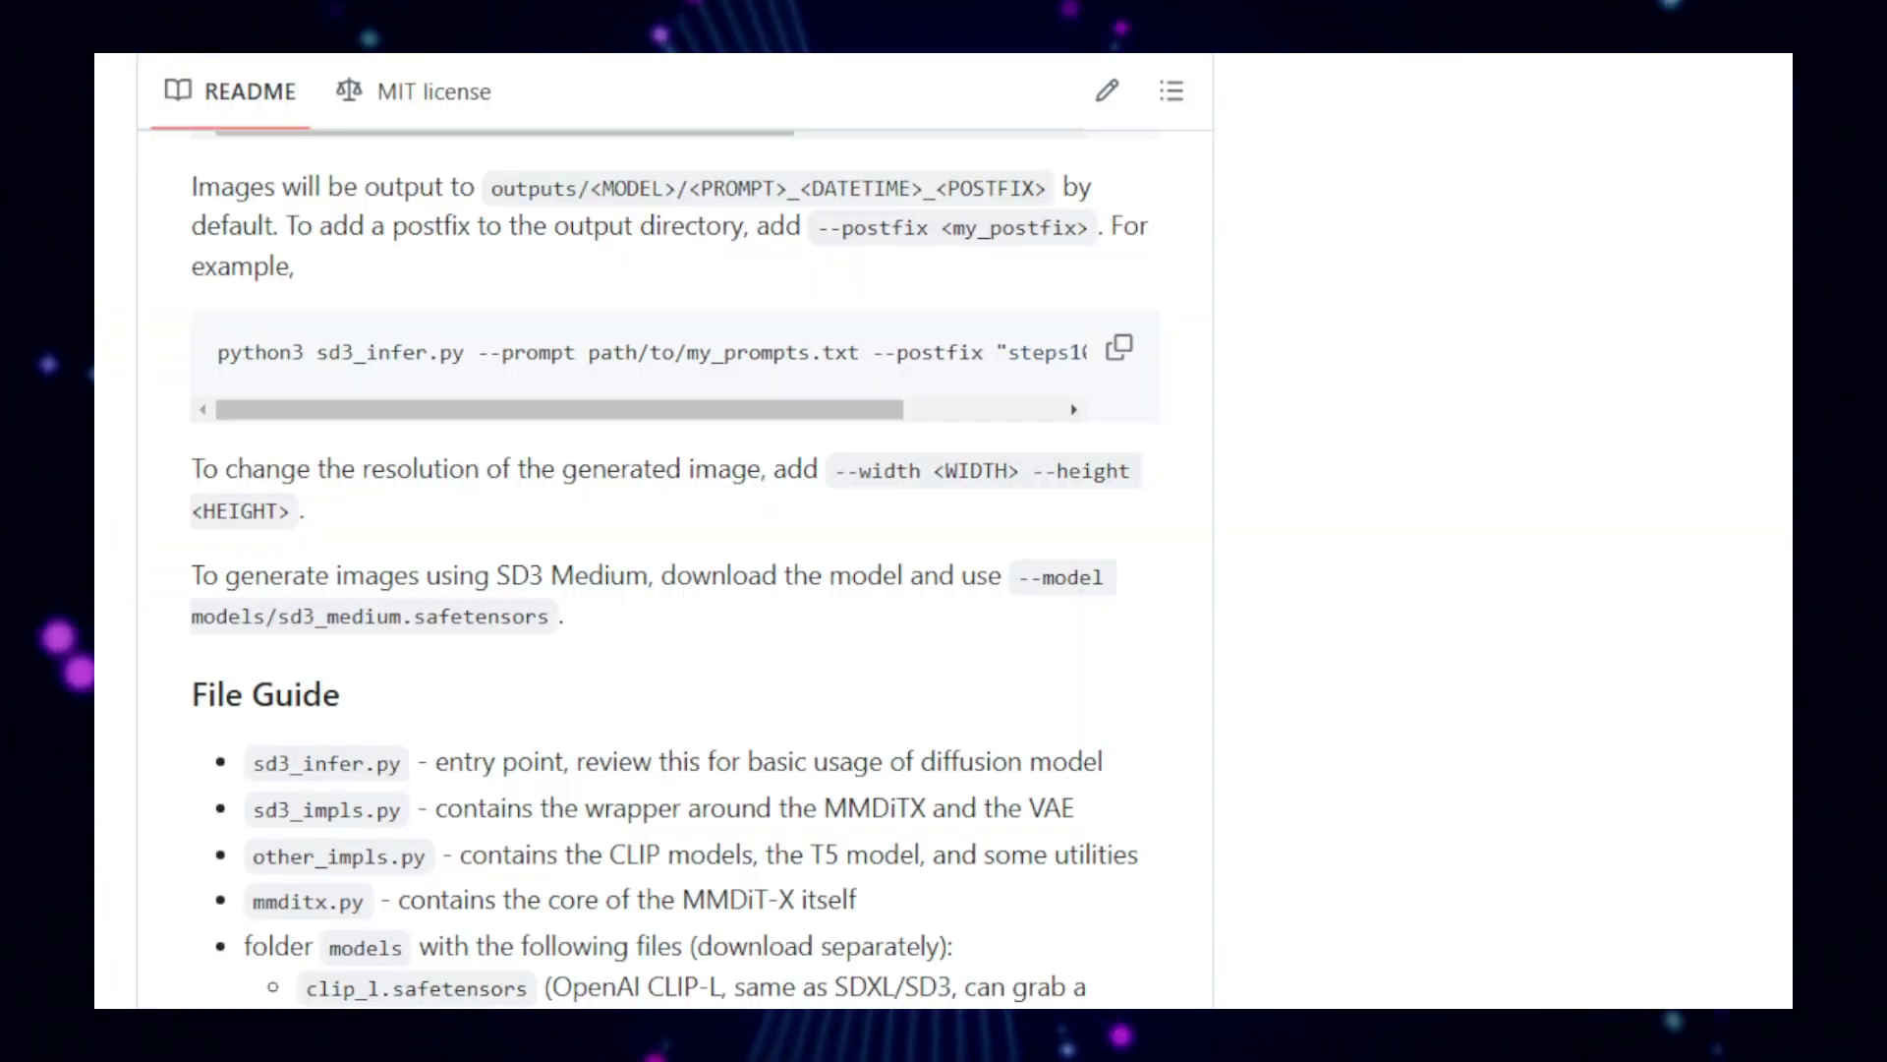
pyautogui.scroll(-2, 675, 590)
pyautogui.scroll(-2, 677, 590)
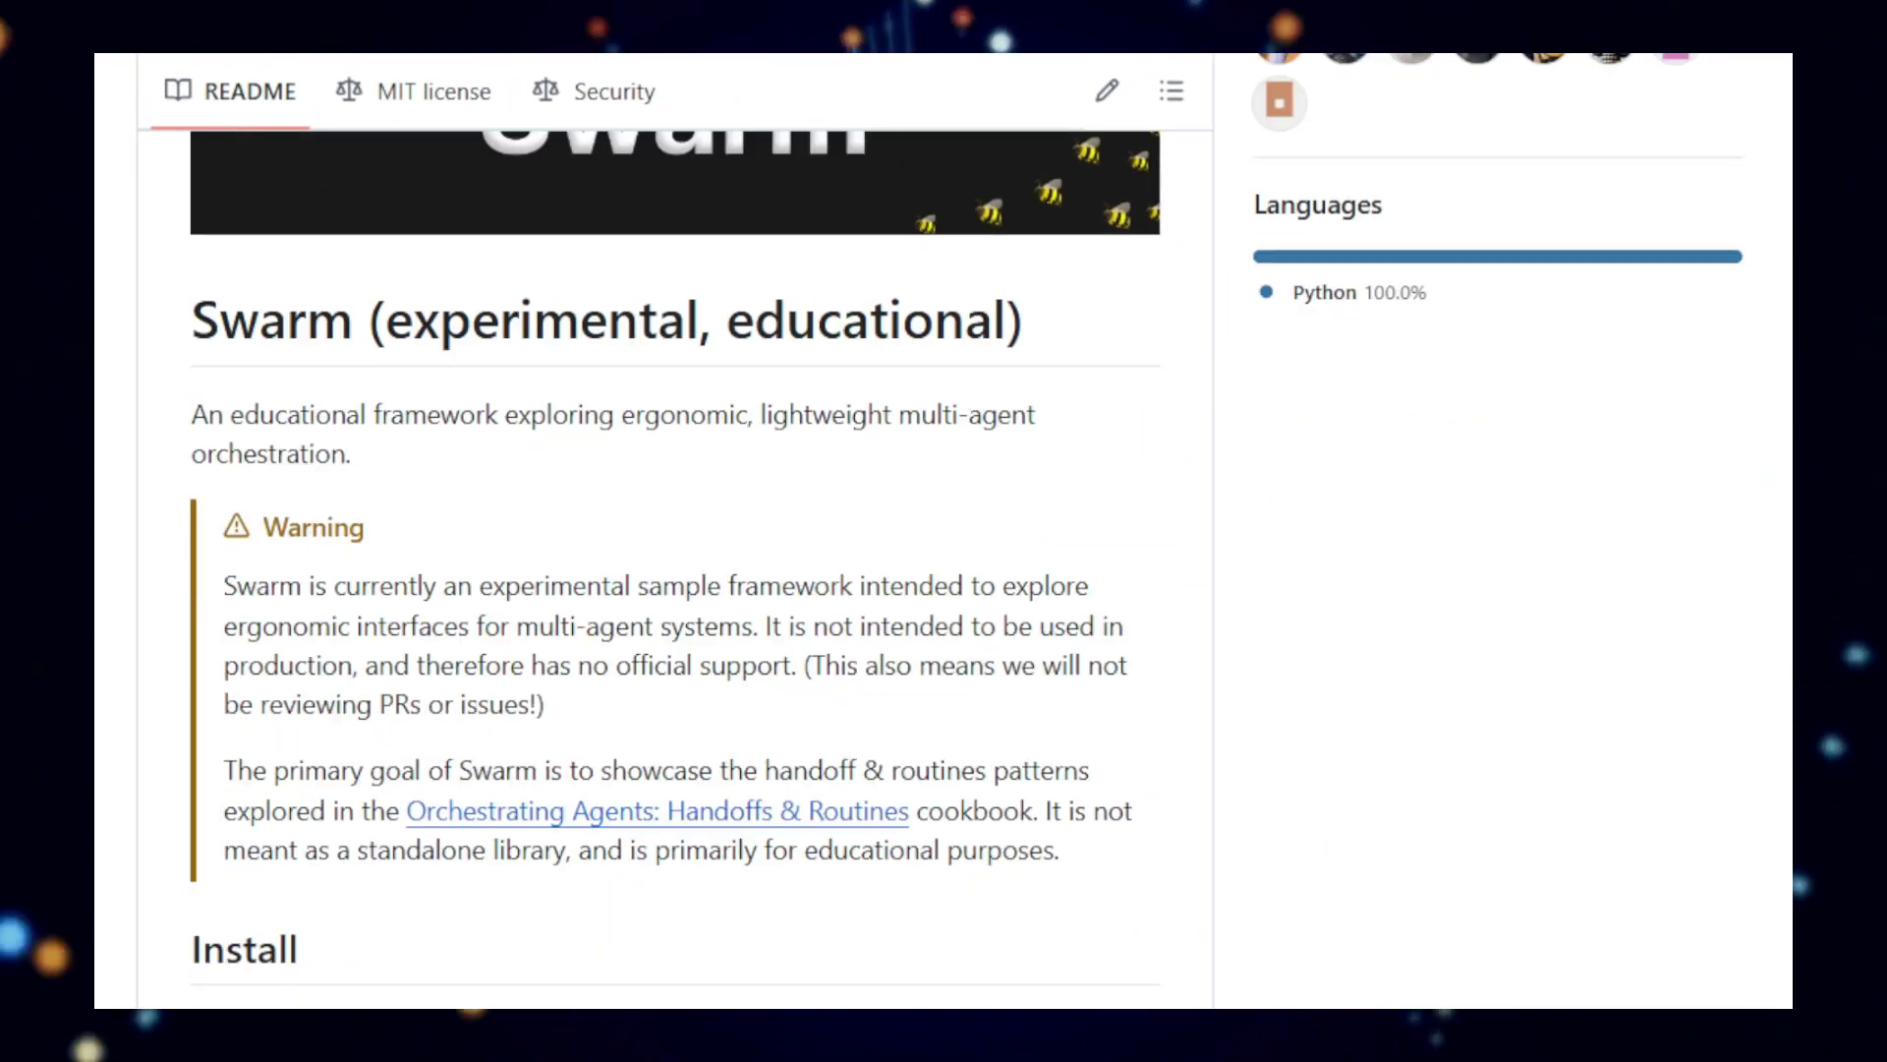
pyautogui.scroll(-3, 677, 560)
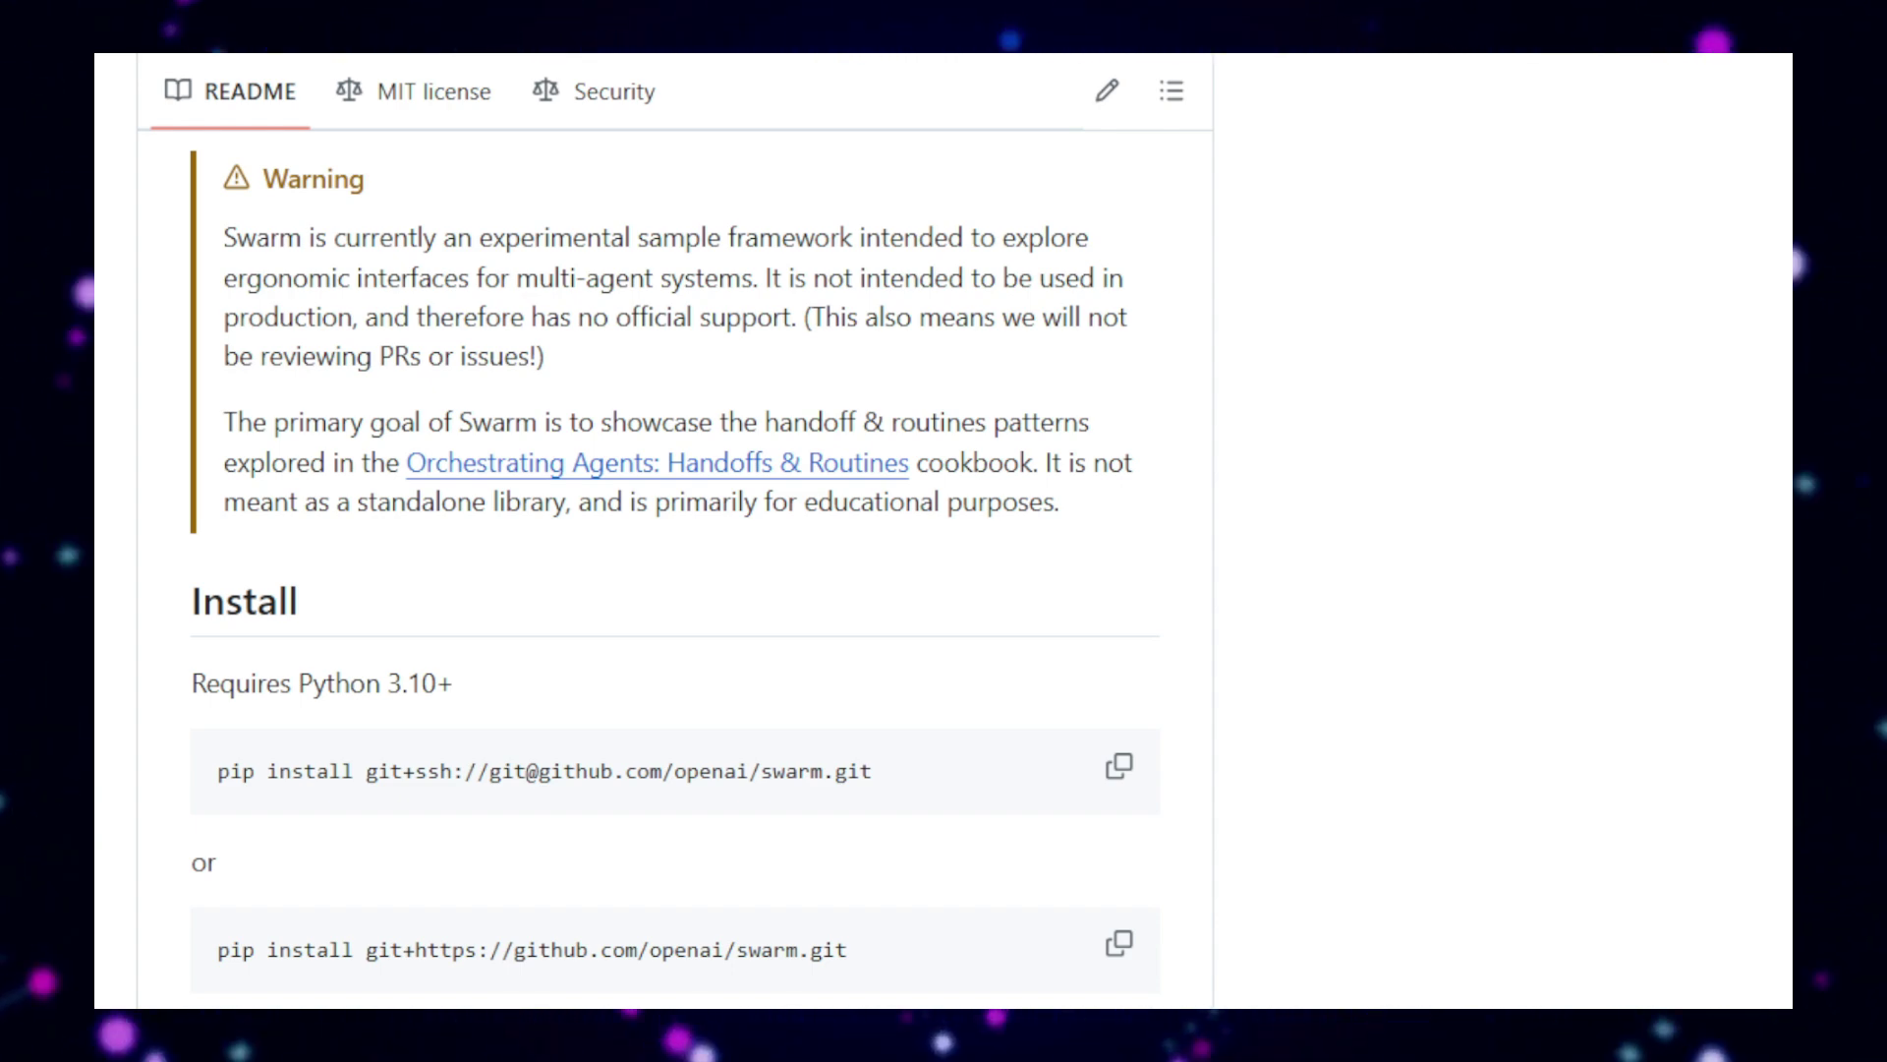
pyautogui.scroll(-1, 677, 560)
pyautogui.scroll(-1, 676, 560)
pyautogui.scroll(-2, 675, 561)
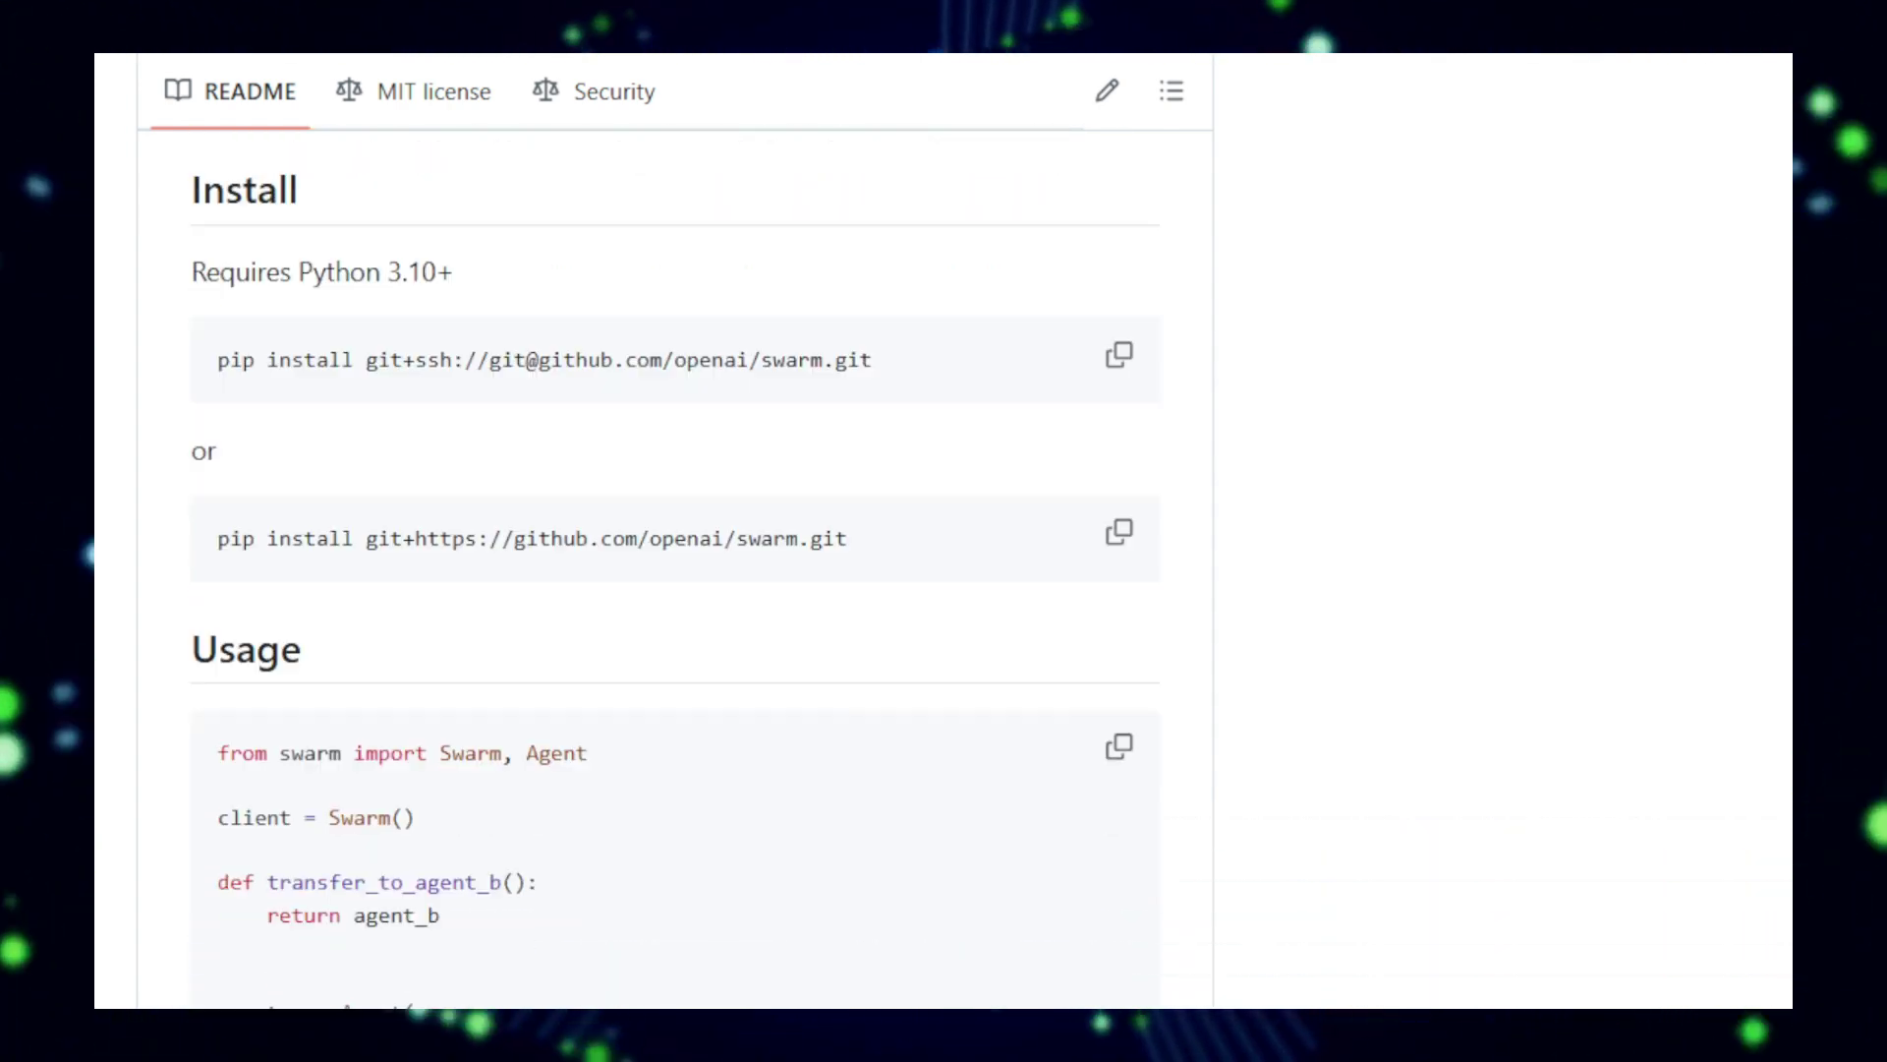
pyautogui.scroll(-1, 676, 560)
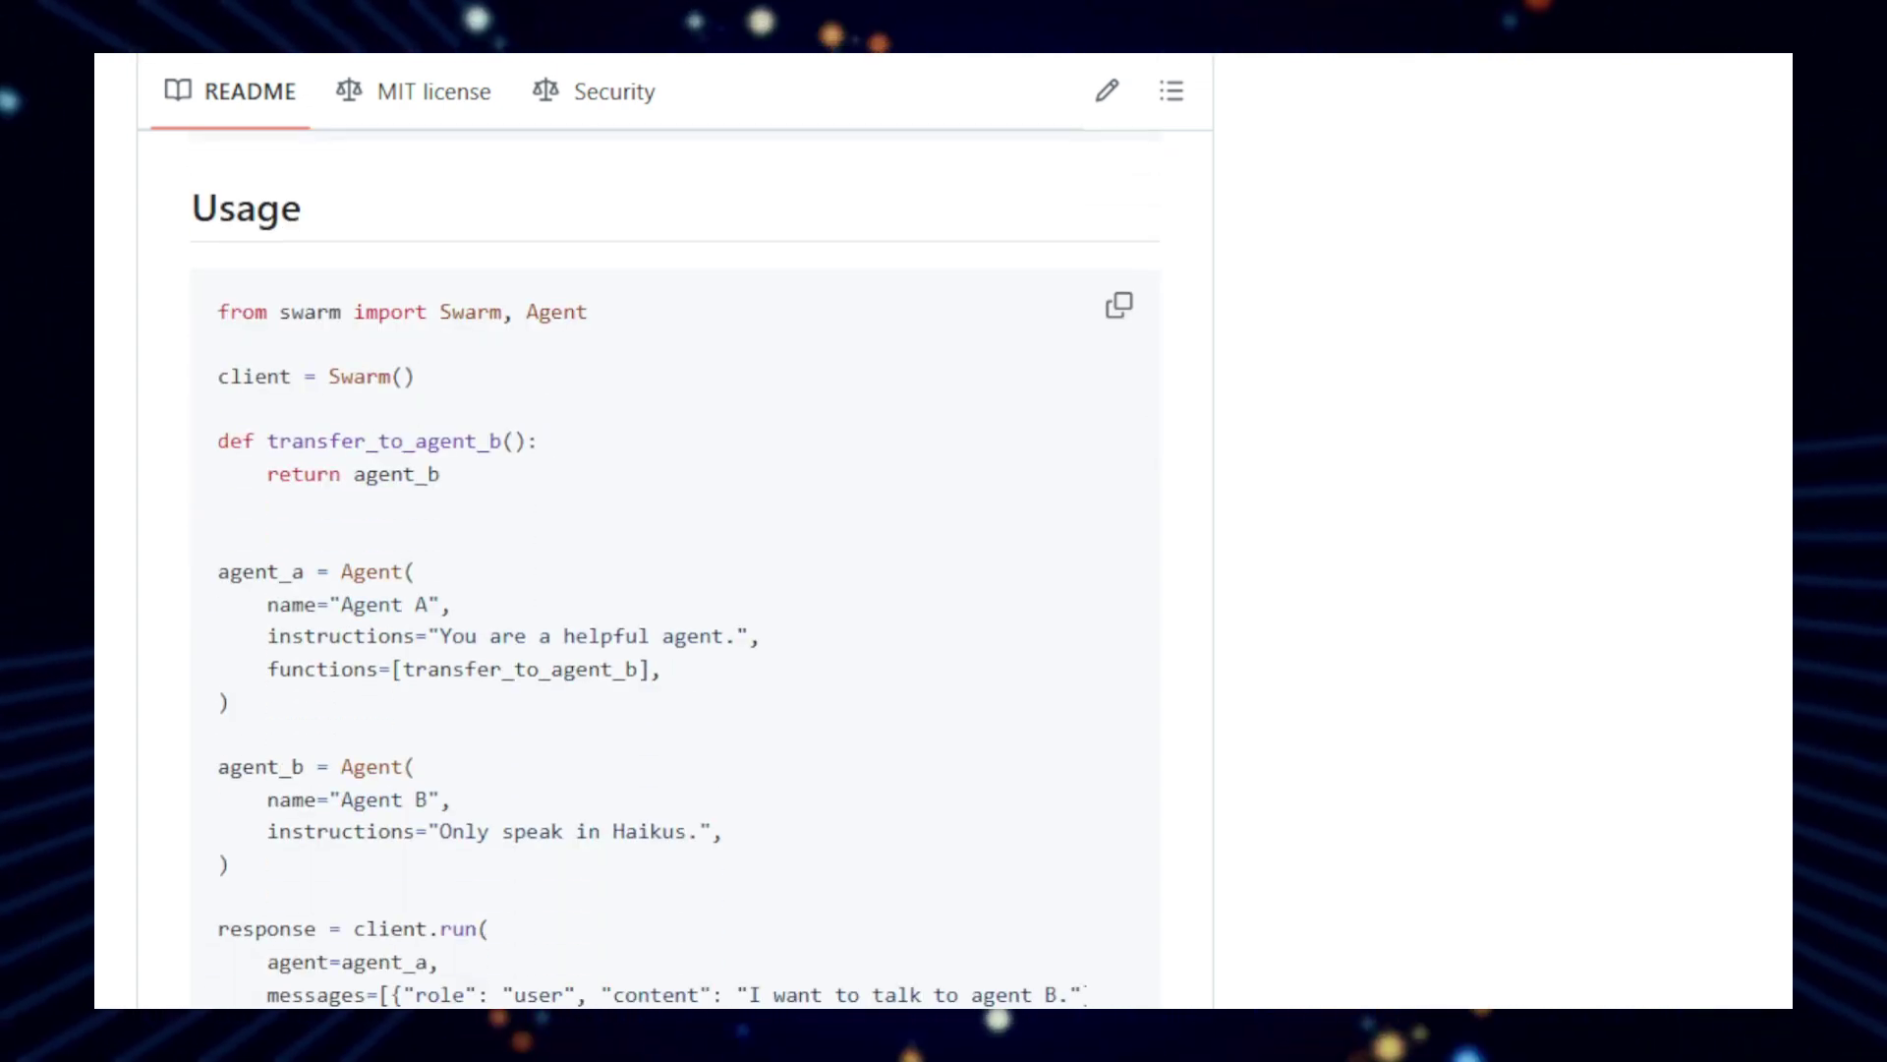
pyautogui.scroll(-1, 676, 561)
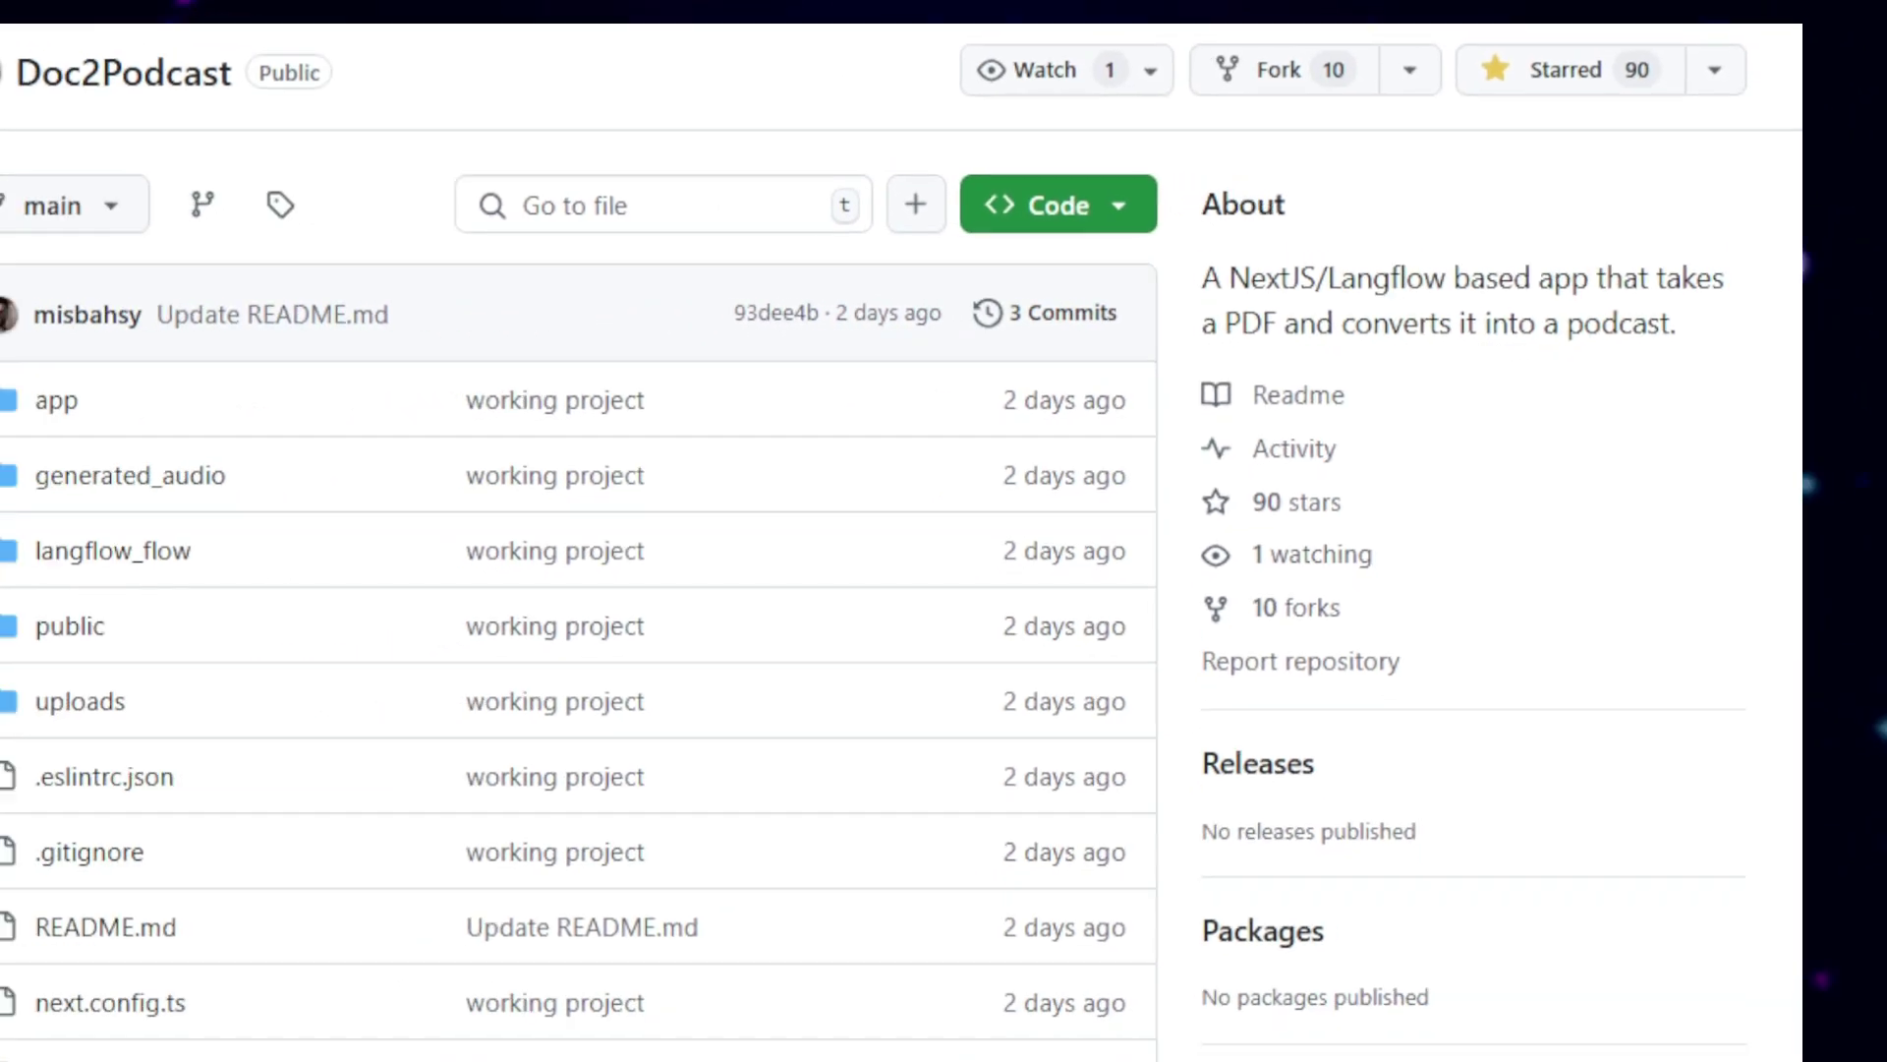
pyautogui.scroll(-6, 676, 591)
pyautogui.scroll(-3, 675, 590)
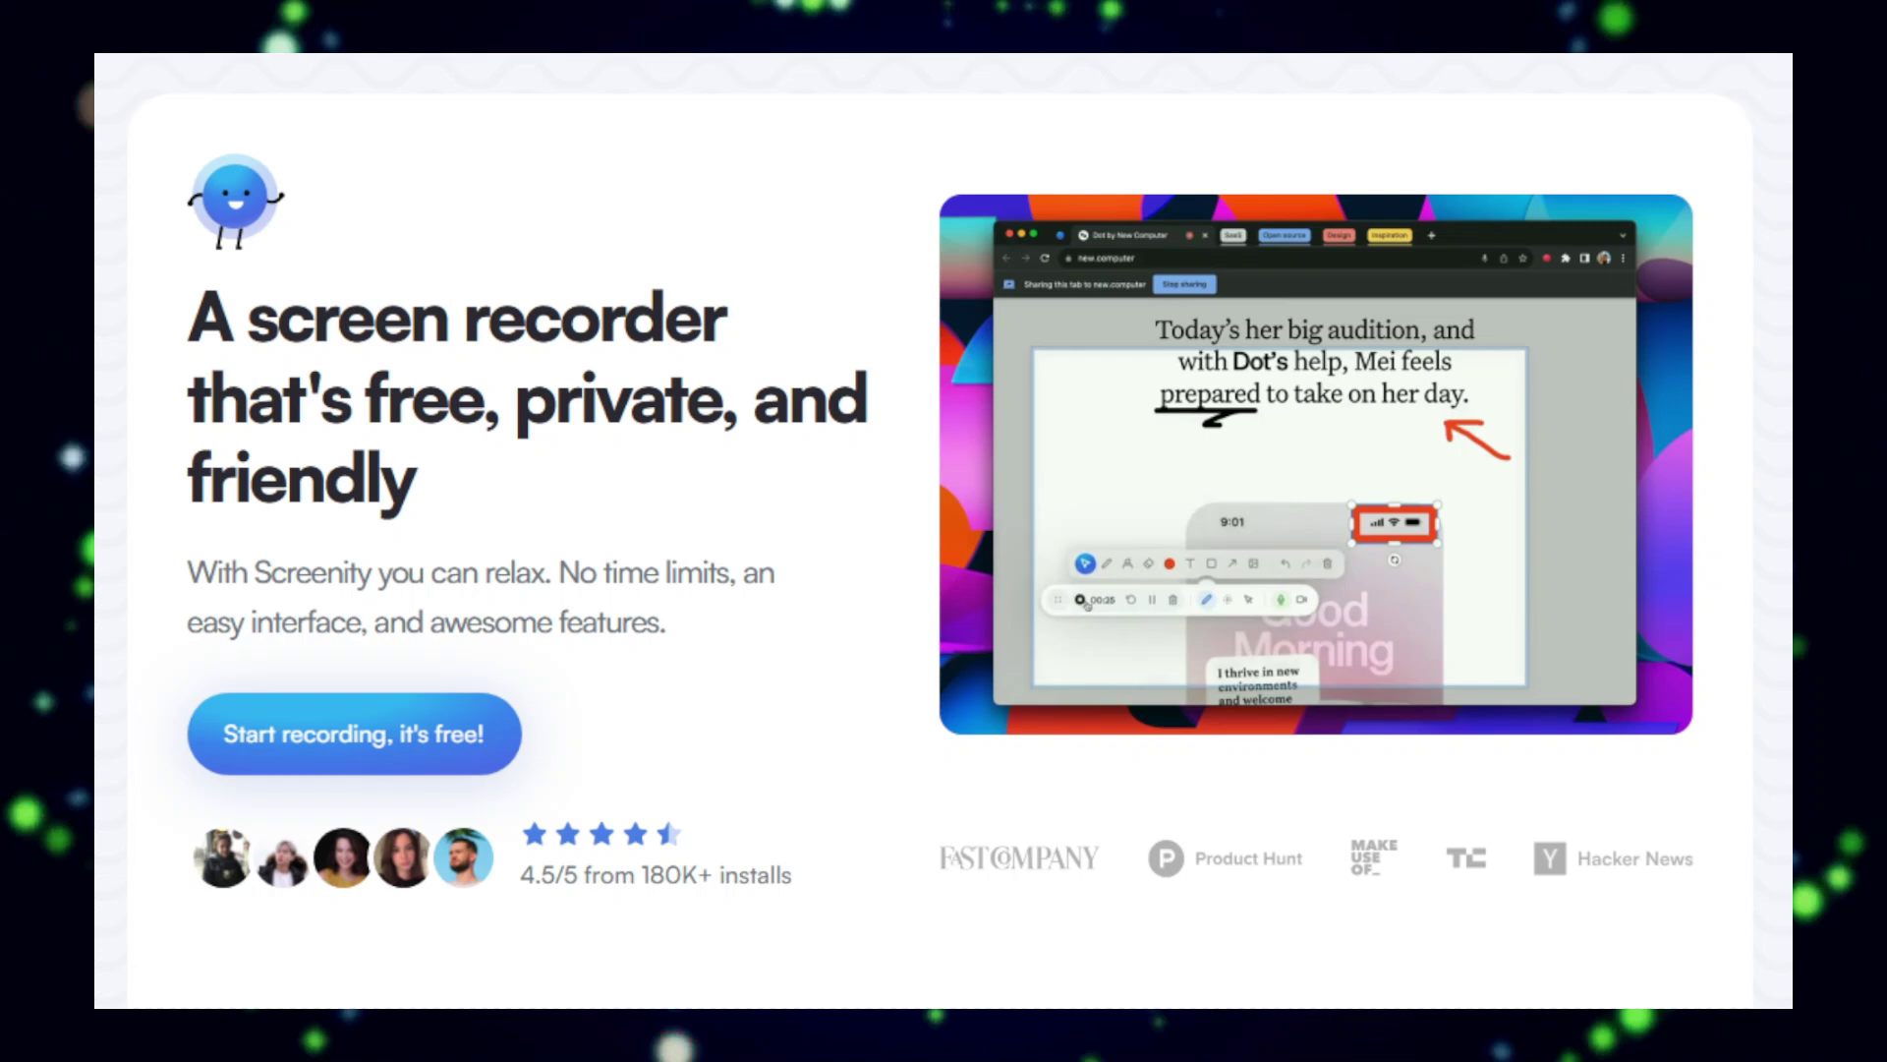
pyautogui.scroll(-6, 1785, 491)
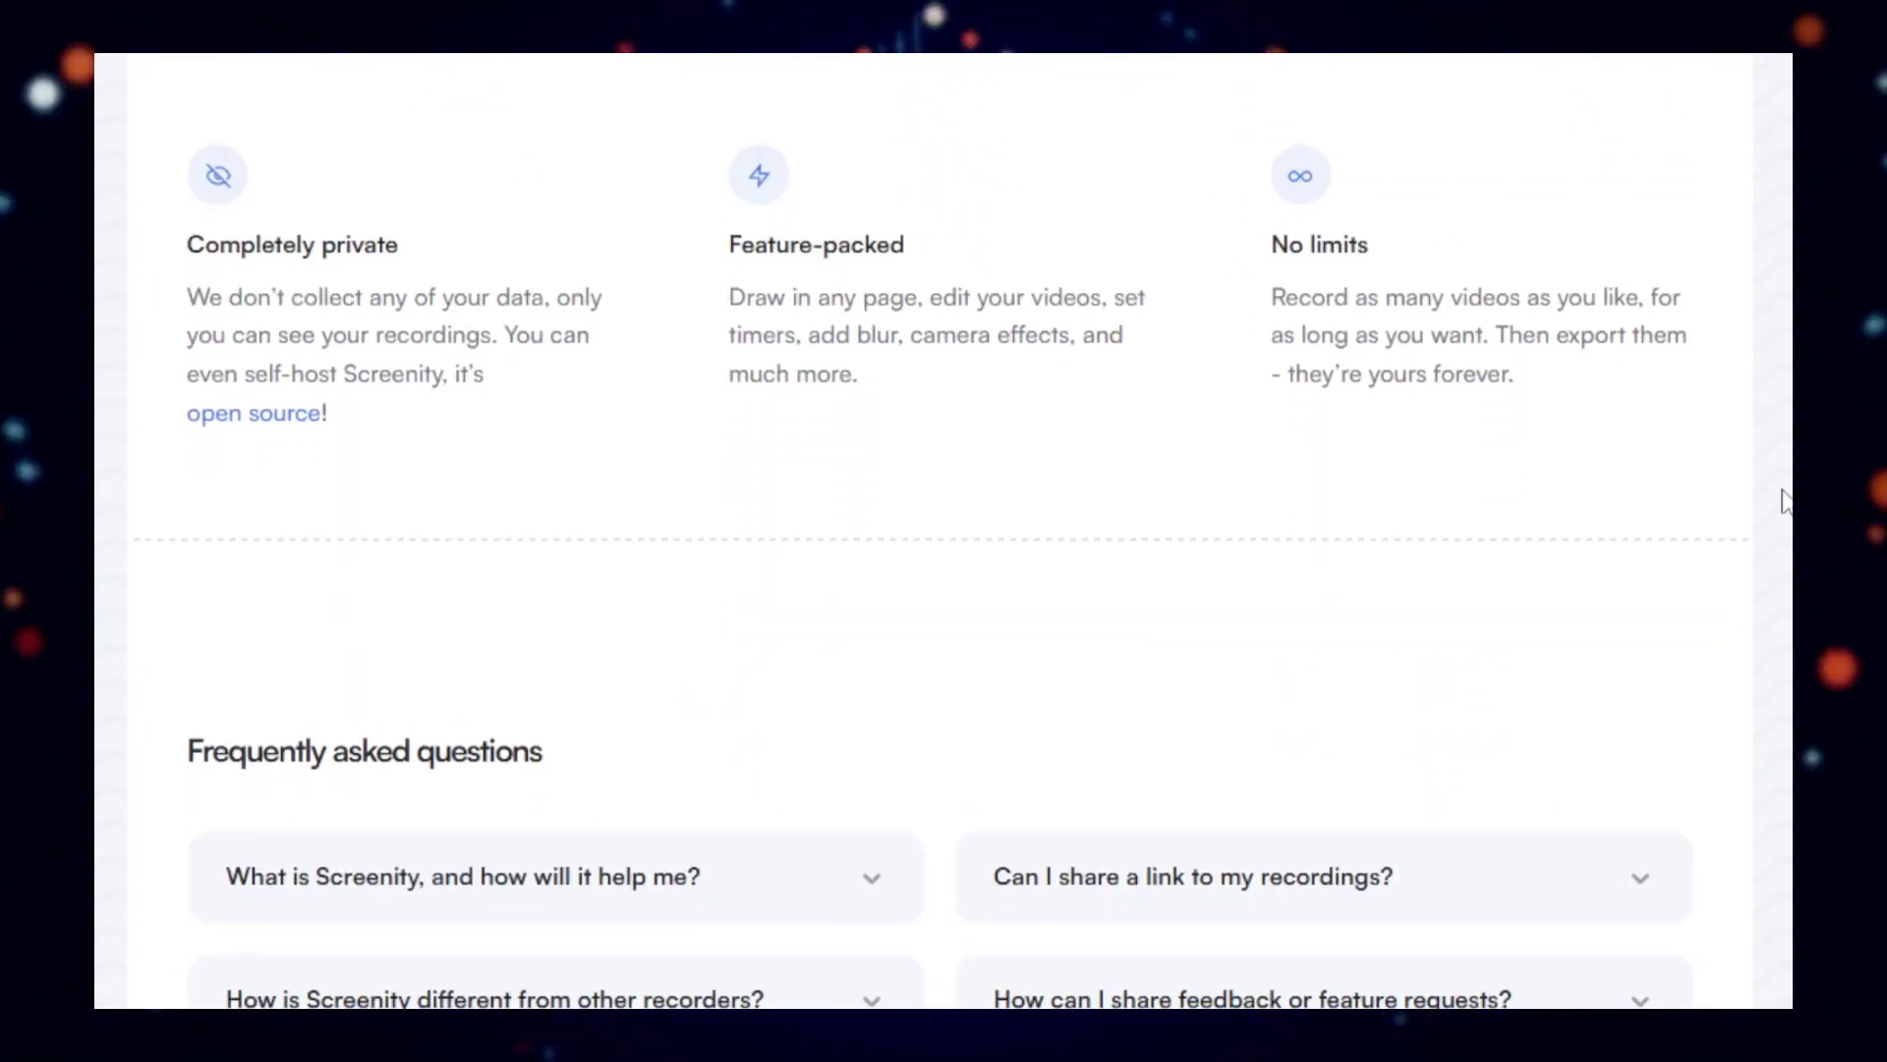
pyautogui.scroll(-3, 945, 531)
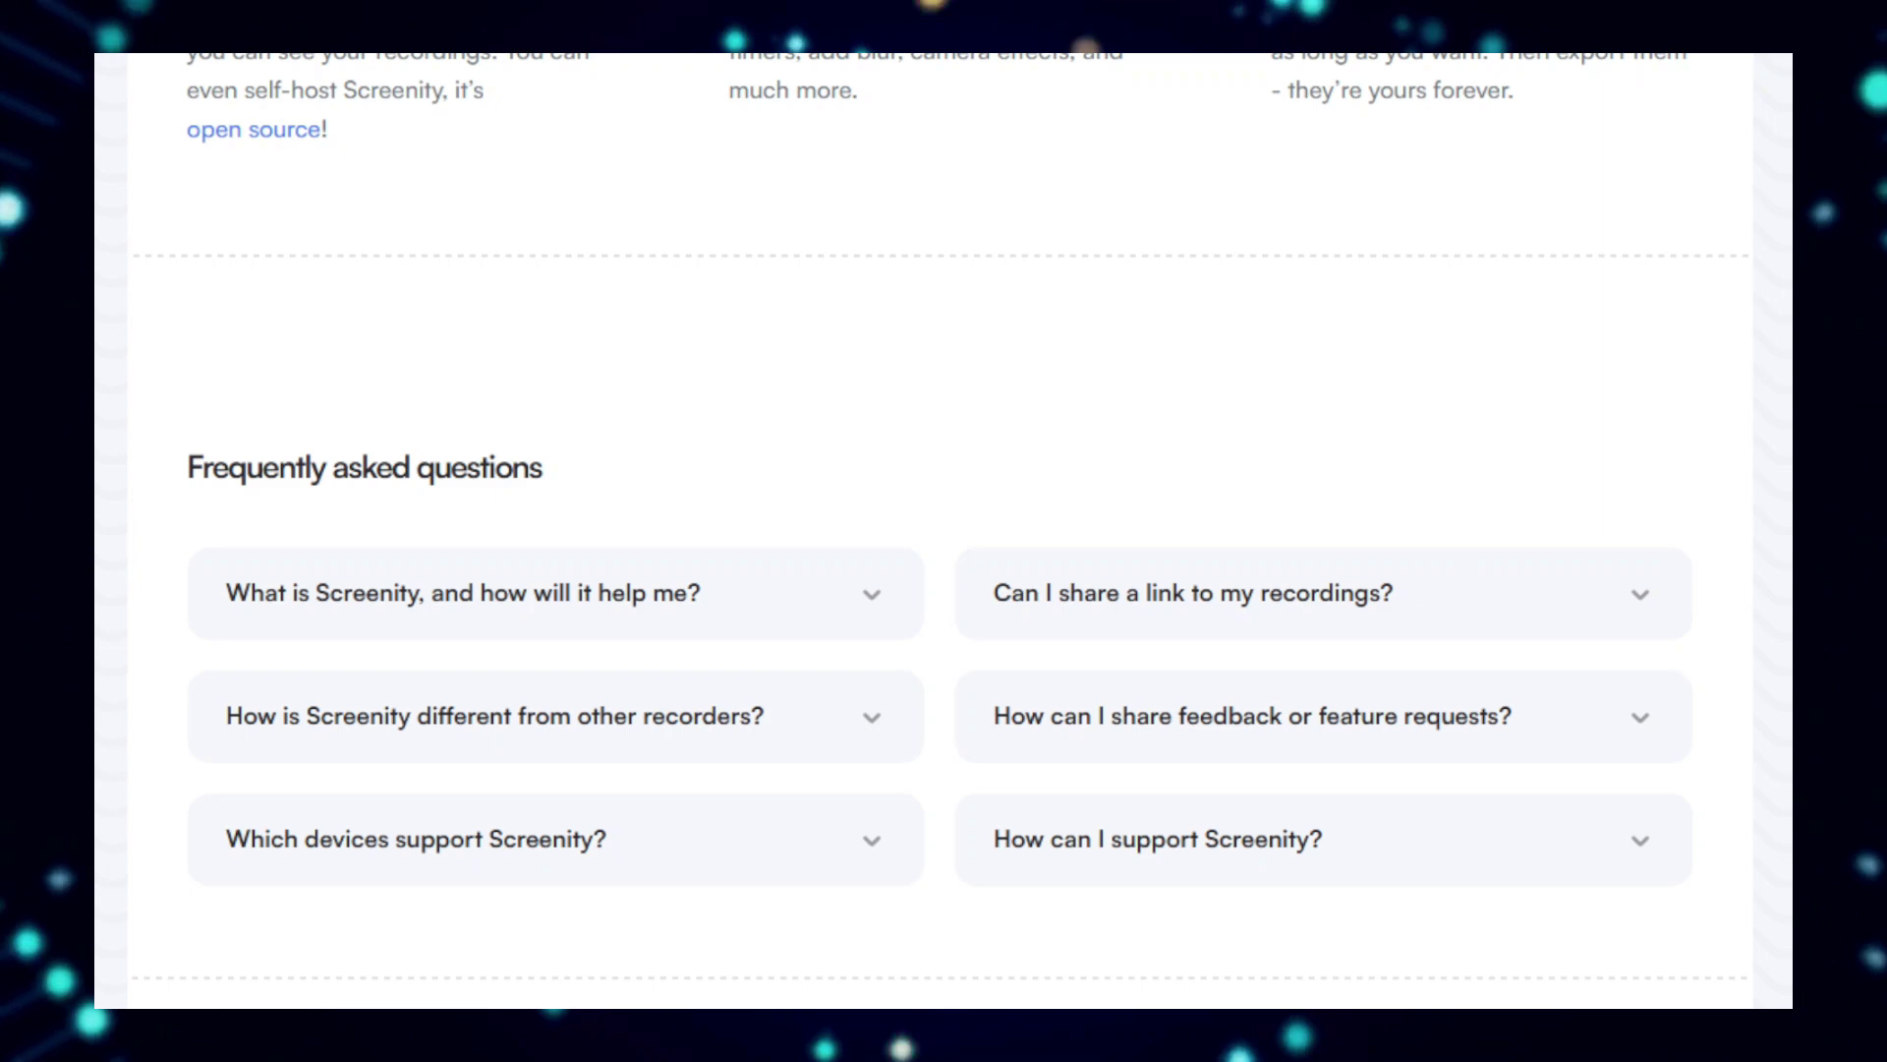
pyautogui.scroll(-1, 945, 531)
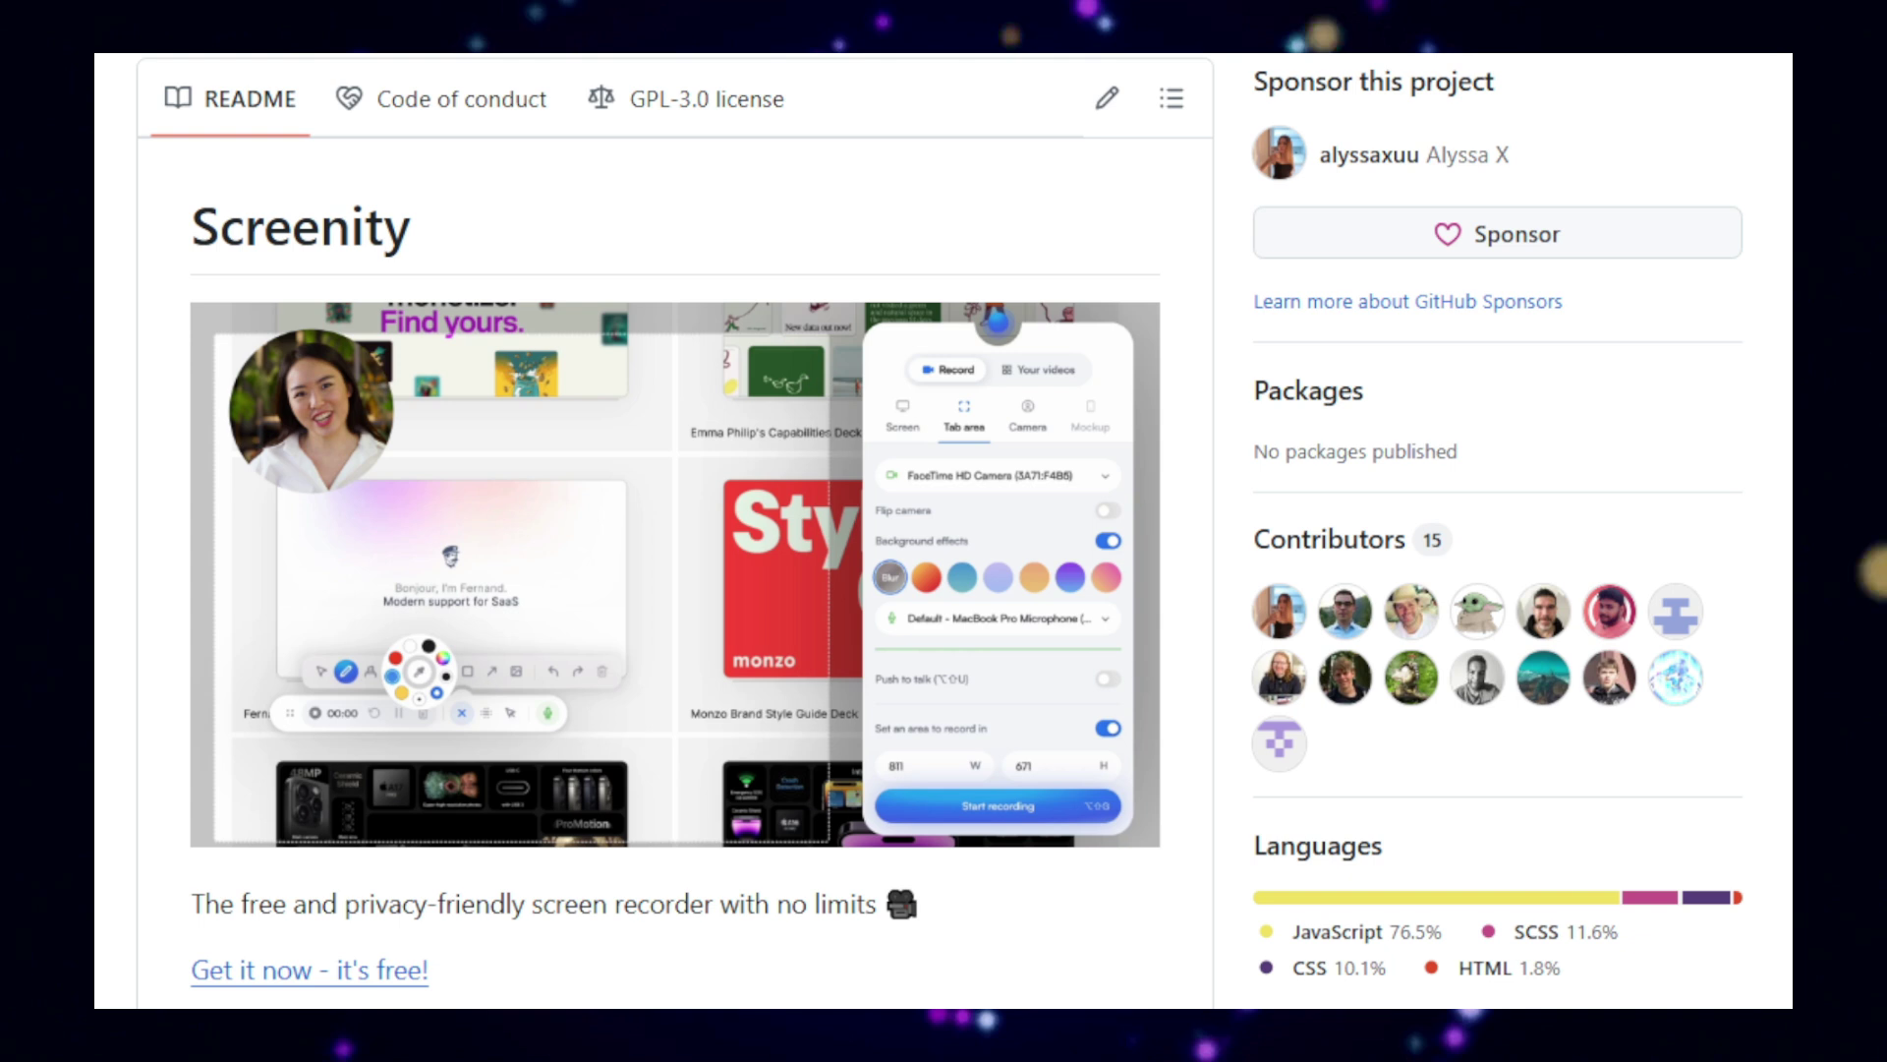
pyautogui.scroll(-5, 675, 591)
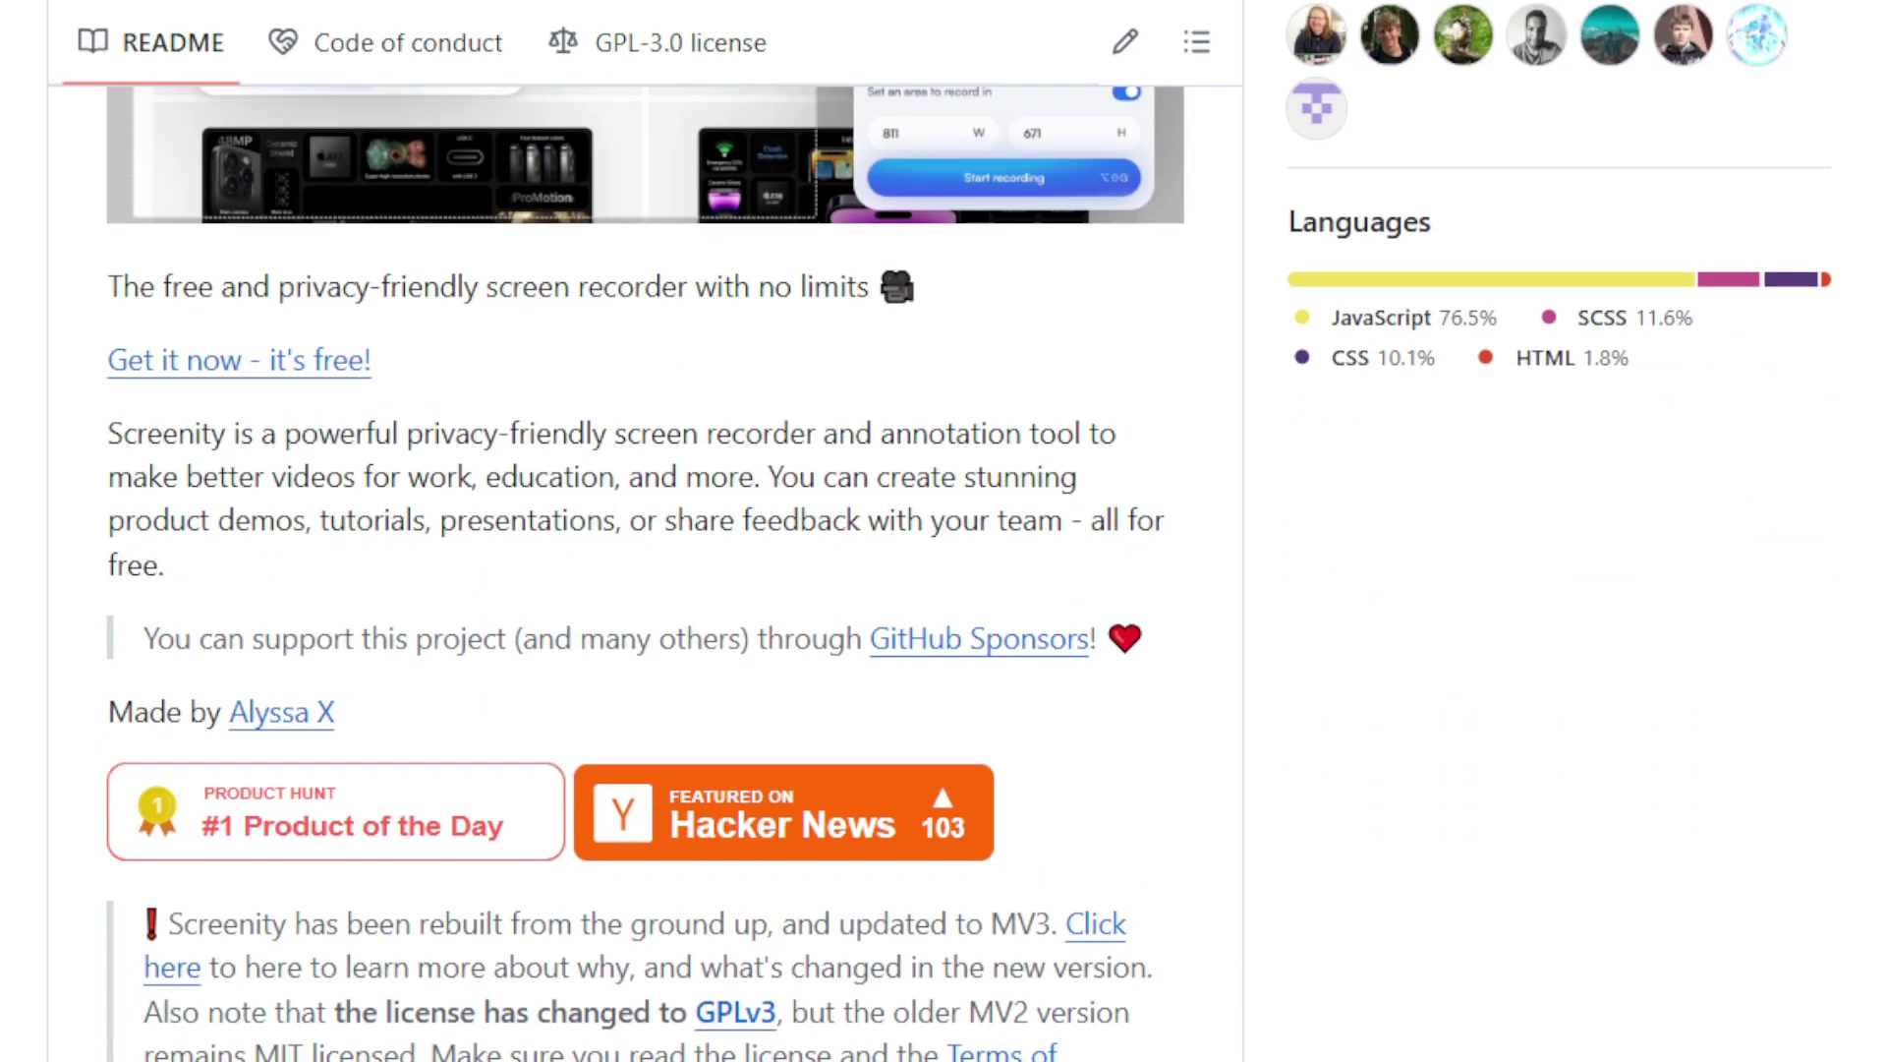
pyautogui.scroll(-2, 676, 591)
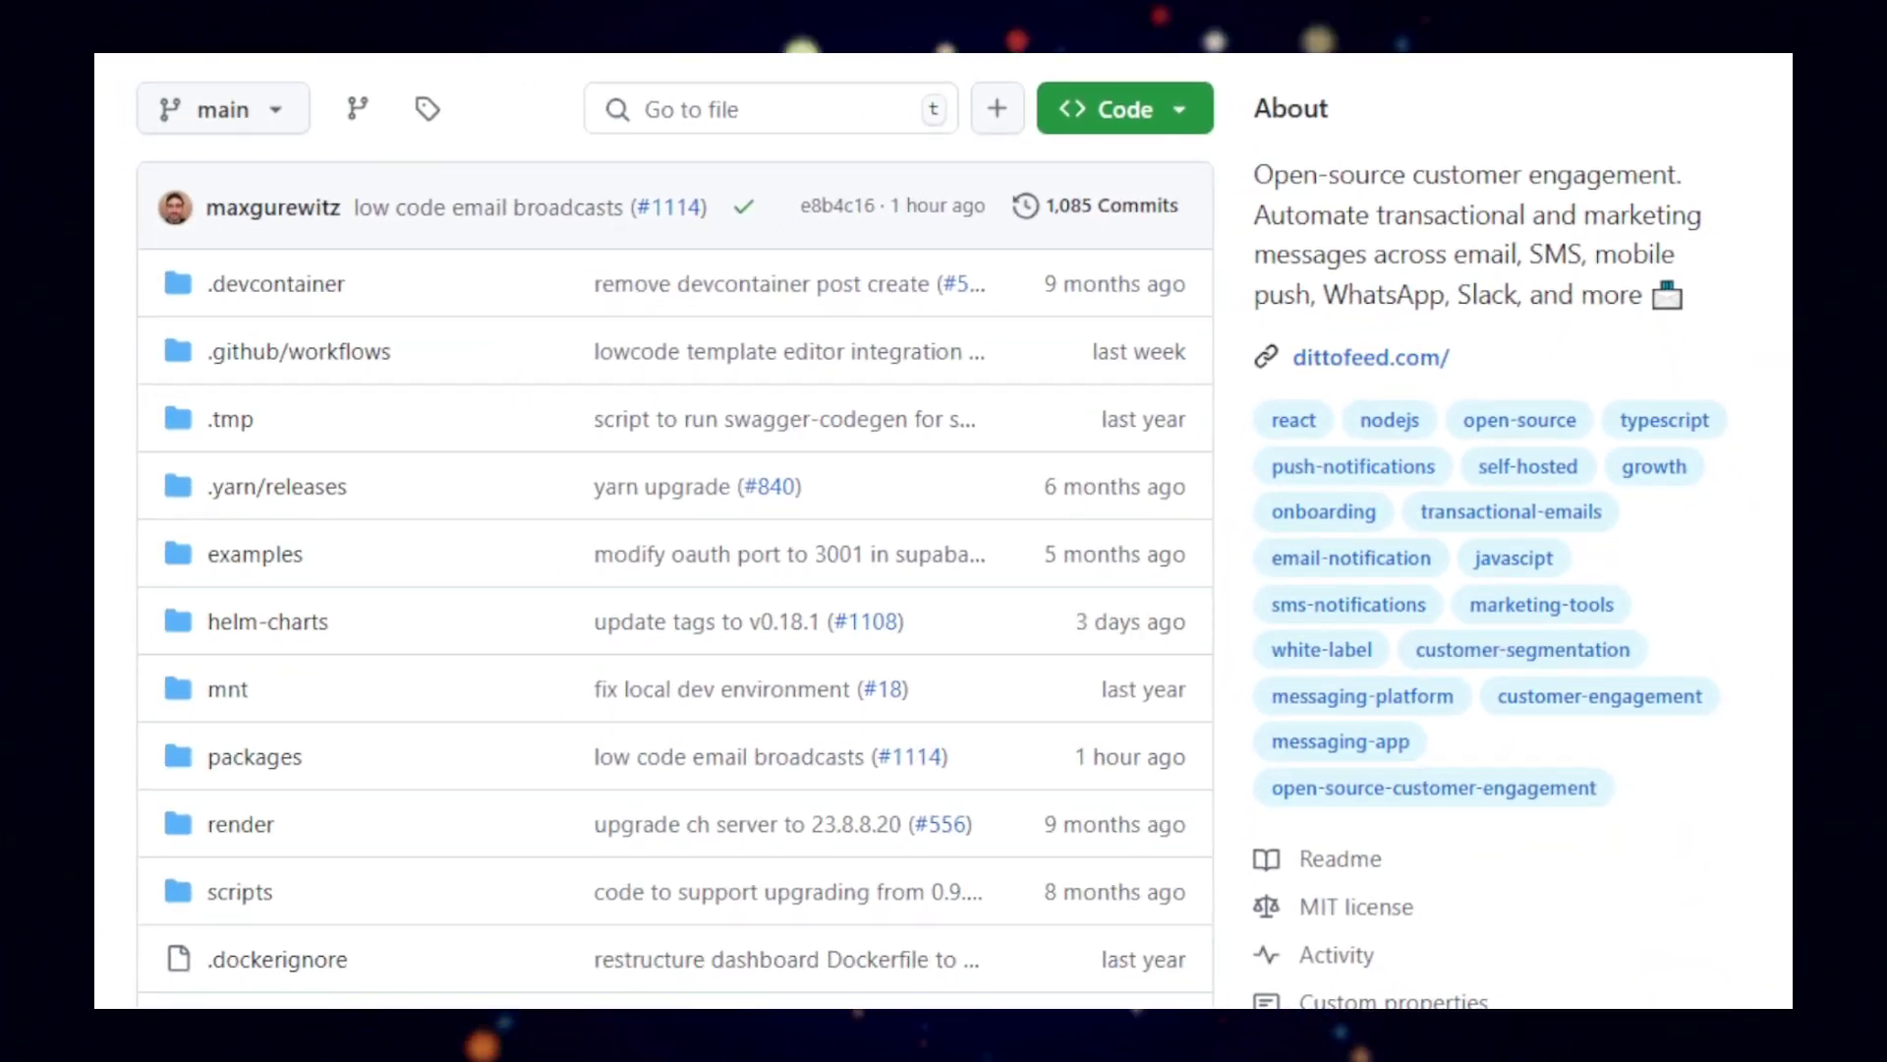
pyautogui.scroll(-2, 944, 531)
pyautogui.scroll(-5, 944, 531)
pyautogui.scroll(-4, 945, 531)
pyautogui.scroll(-4, 943, 530)
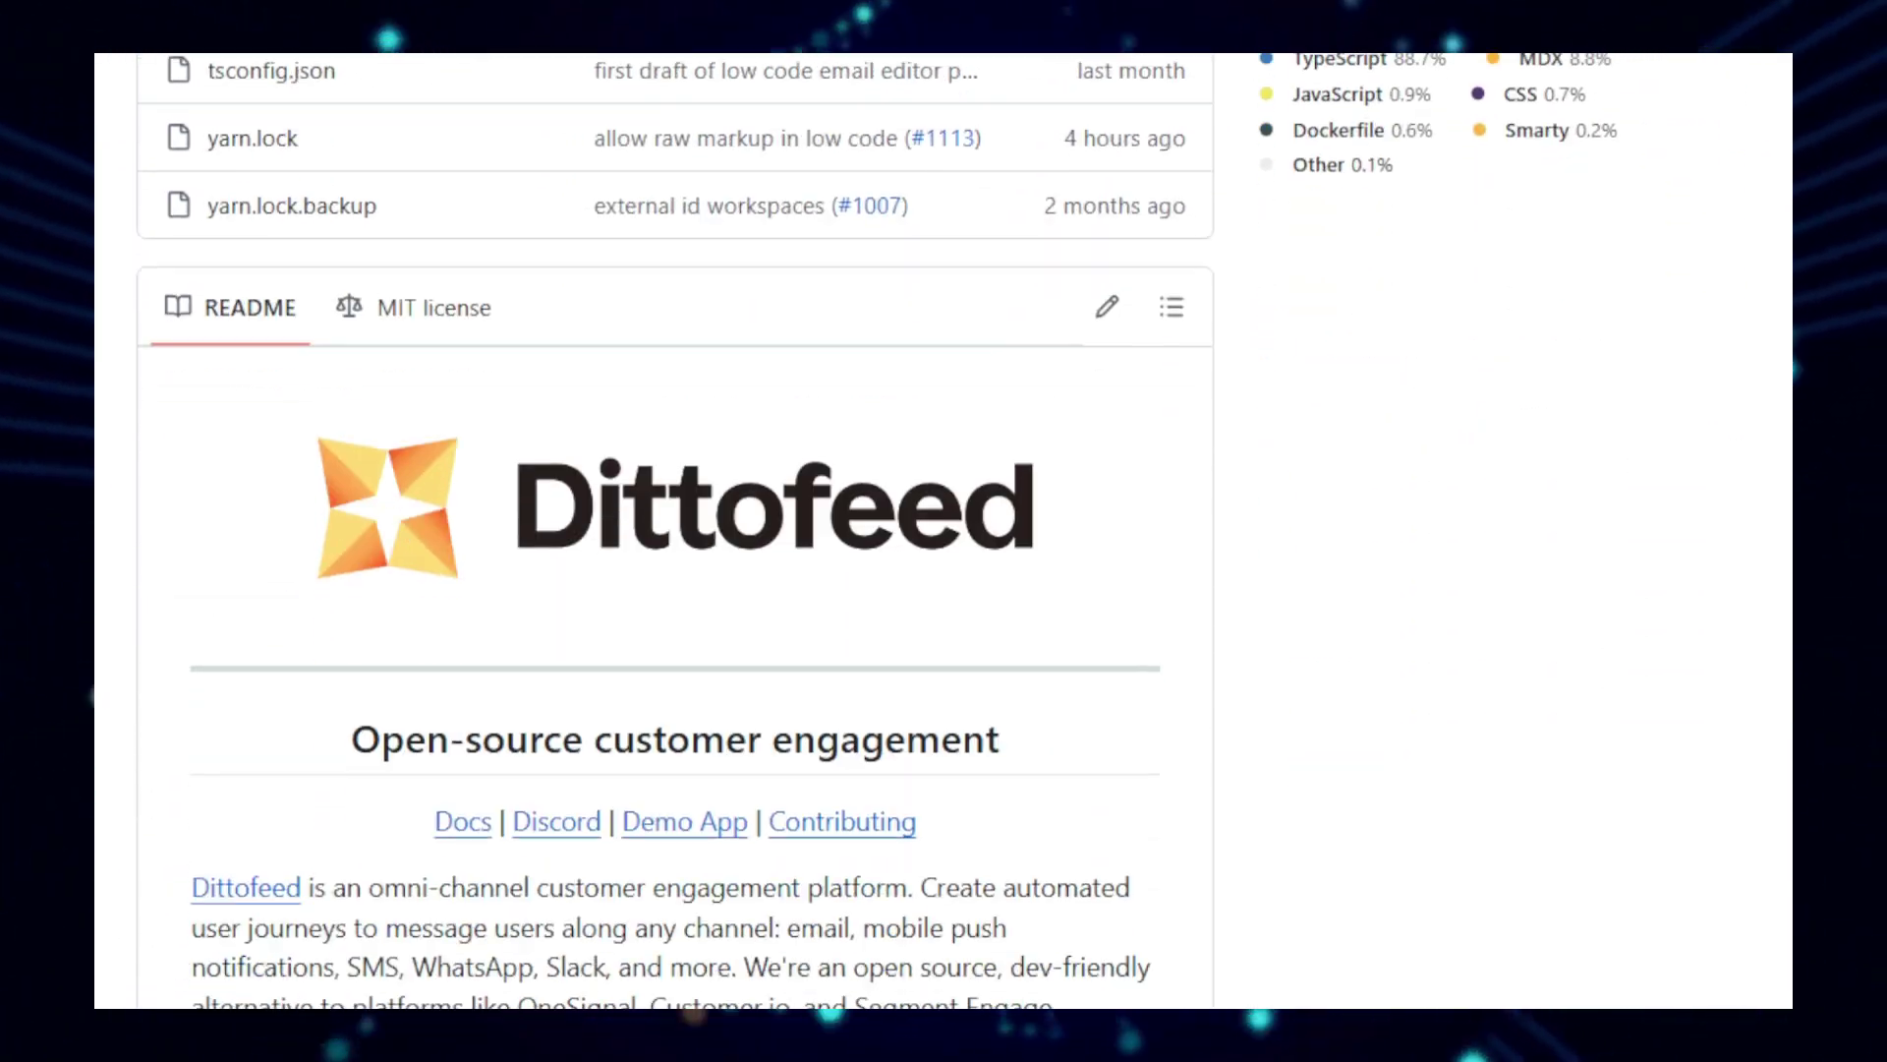
pyautogui.scroll(-1, 944, 530)
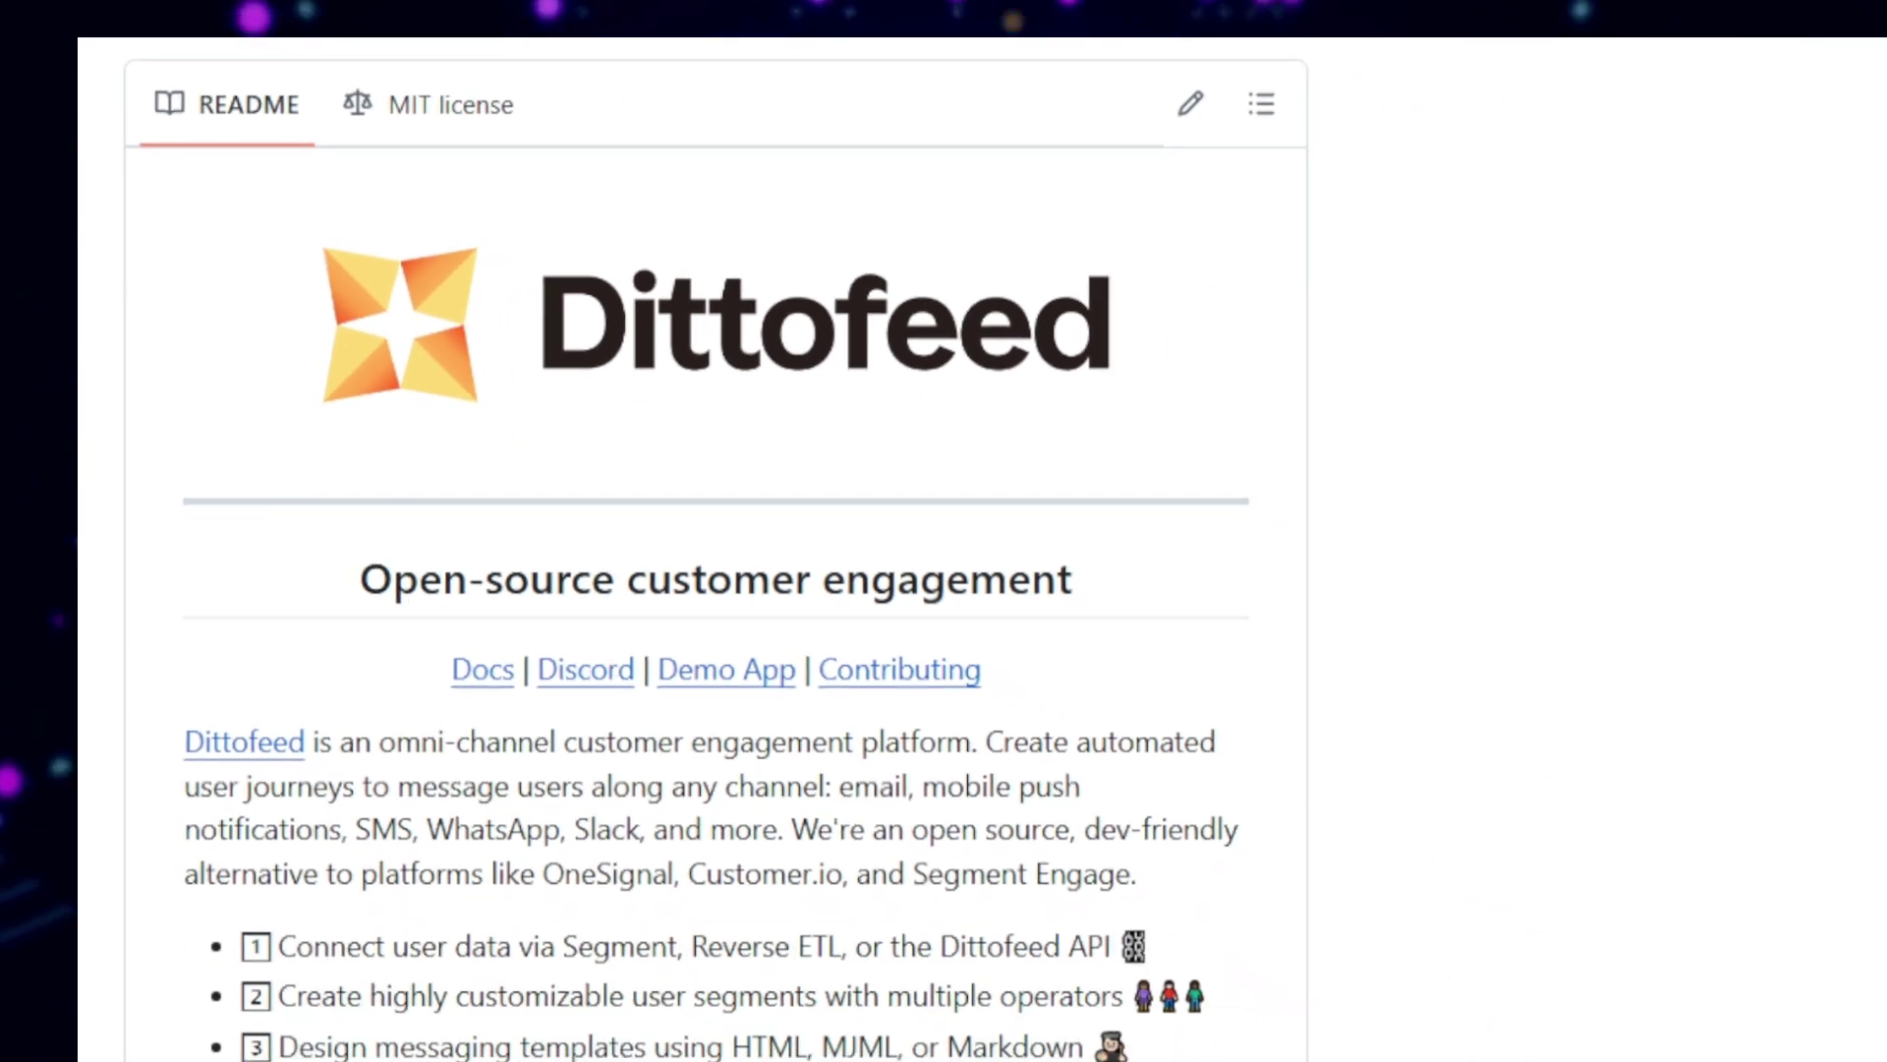
pyautogui.scroll(-3, 675, 591)
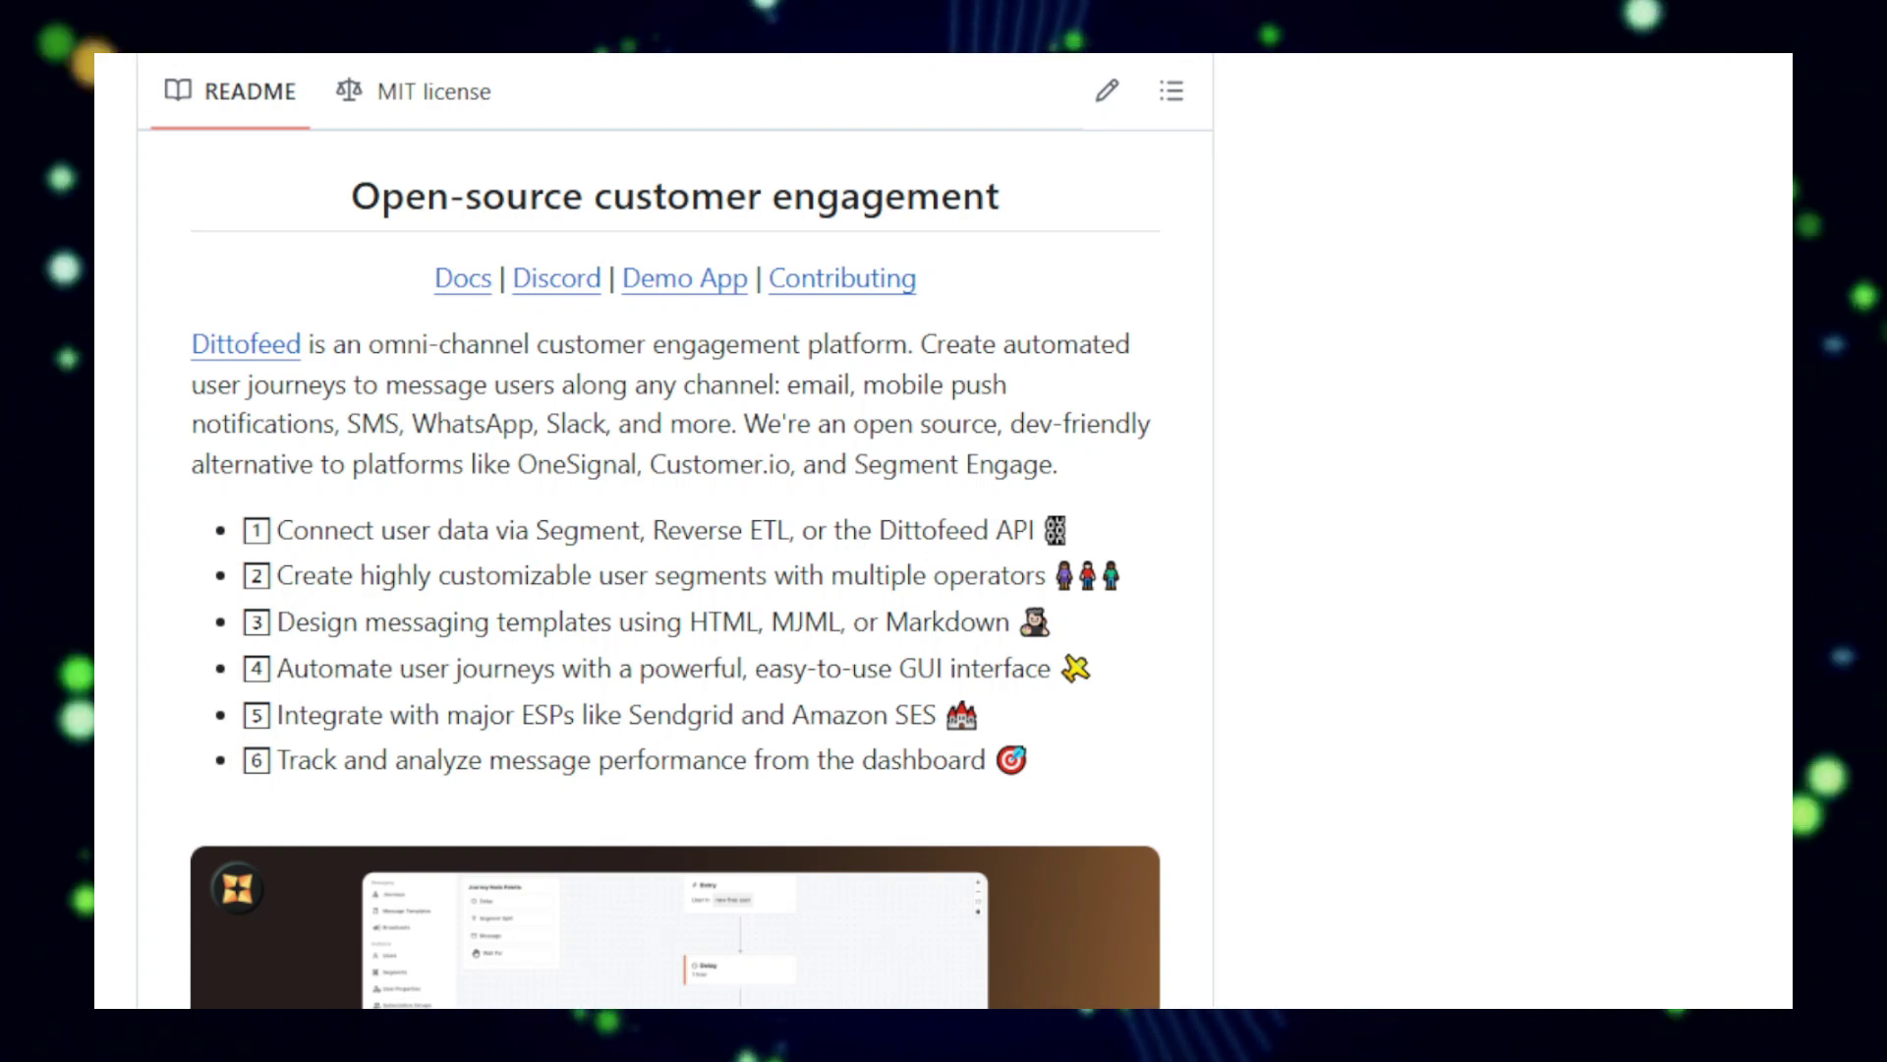
pyautogui.scroll(-4, 675, 591)
pyautogui.scroll(-2, 675, 591)
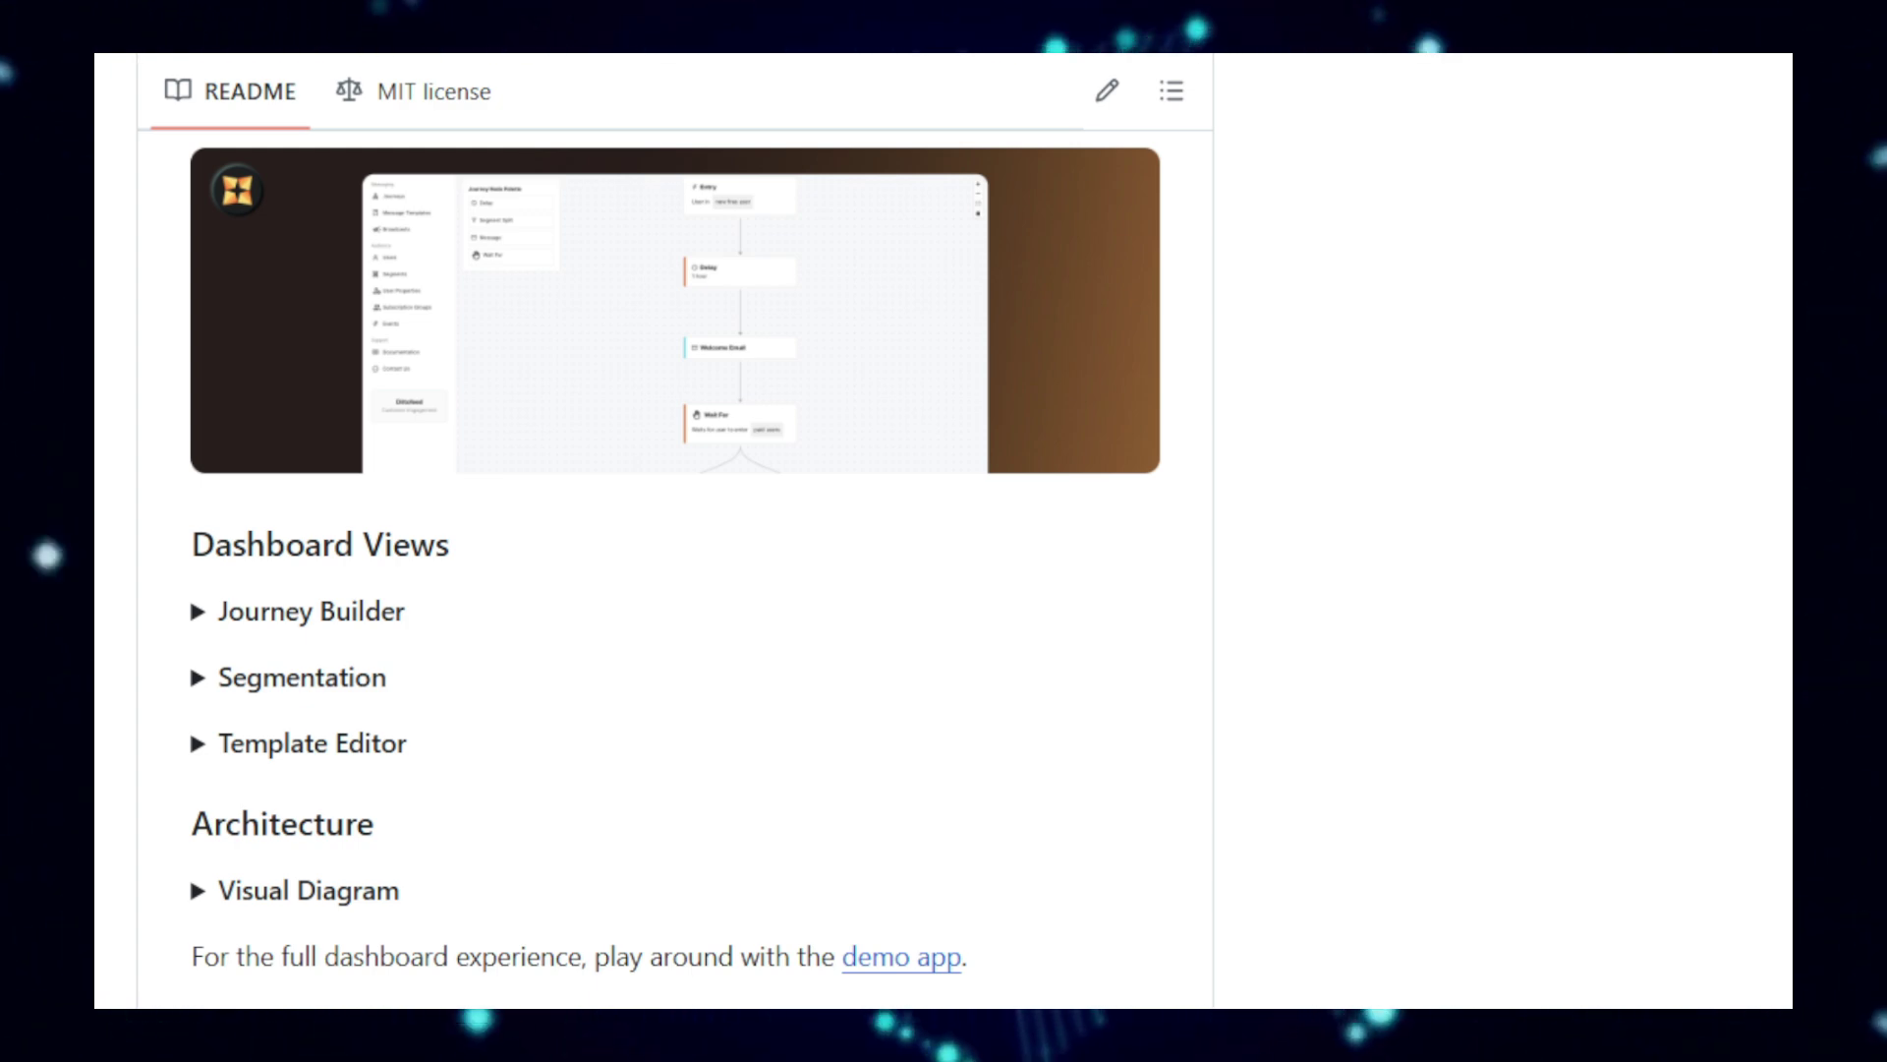
pyautogui.scroll(-3, 676, 589)
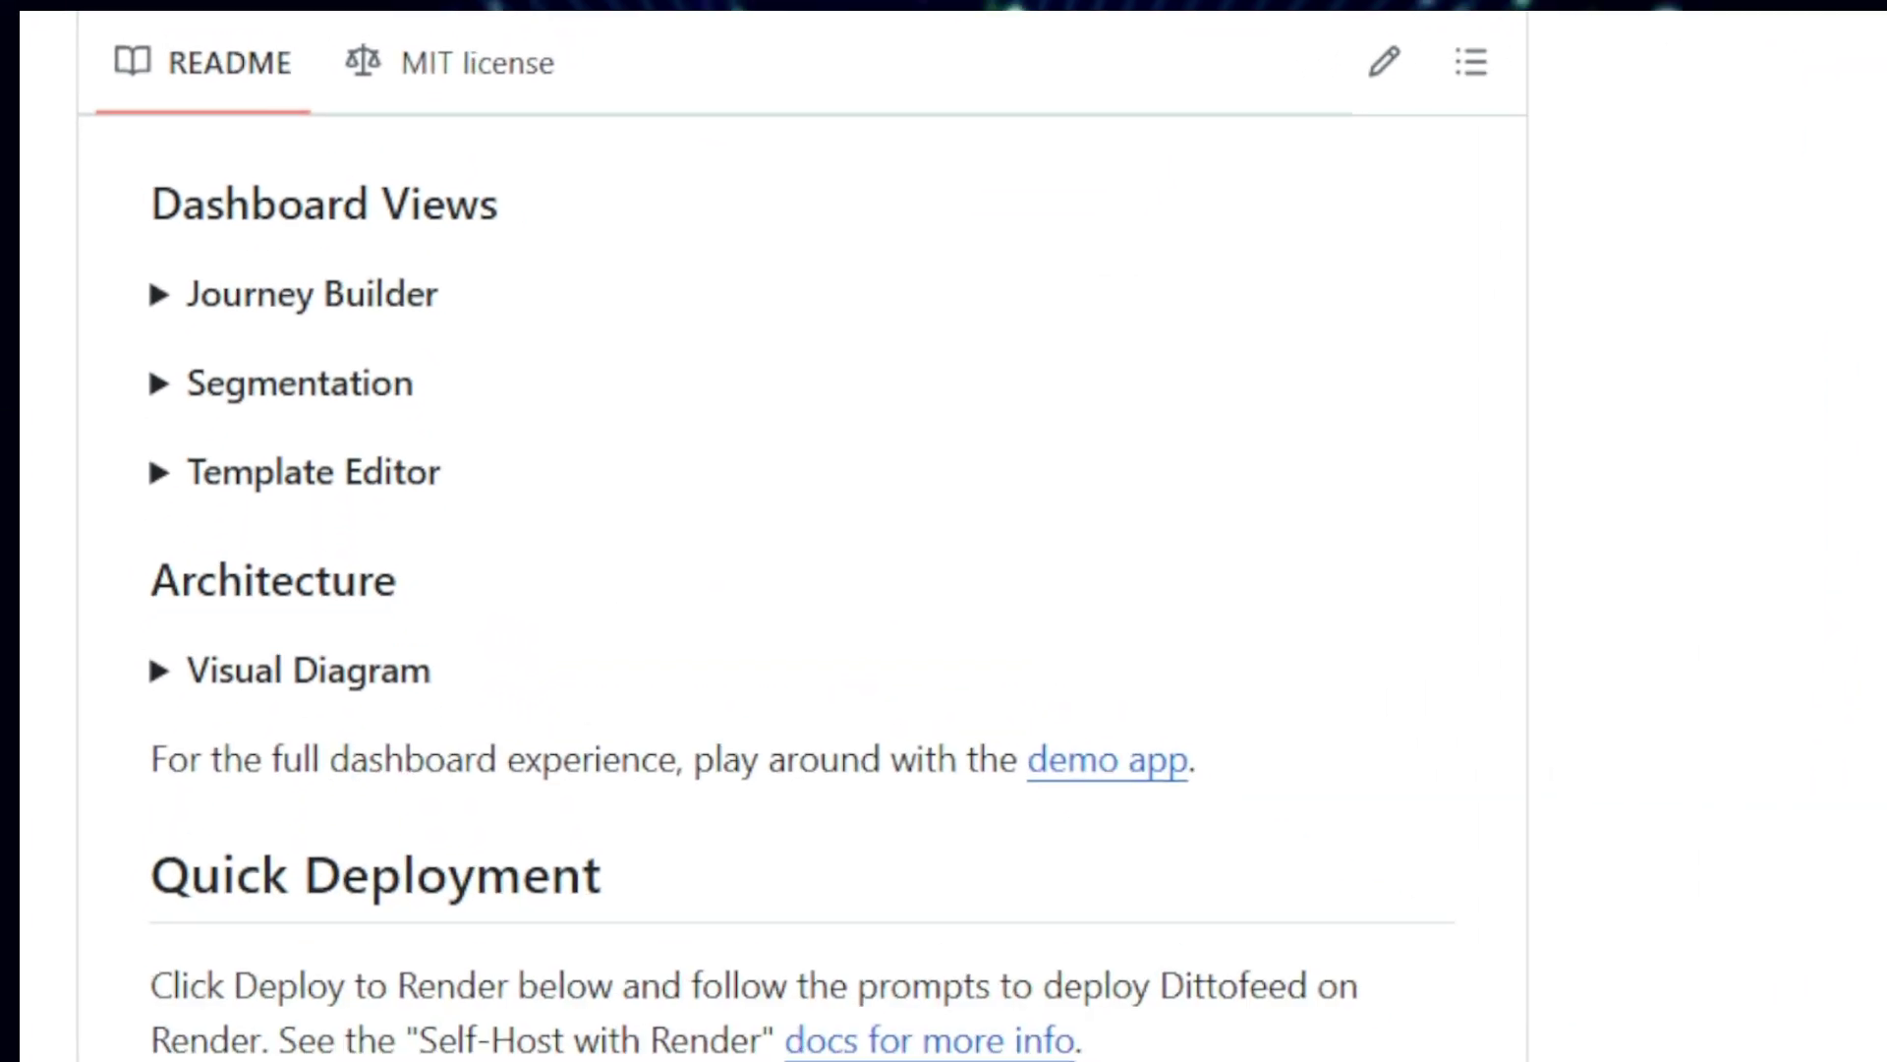
pyautogui.scroll(-3, 675, 589)
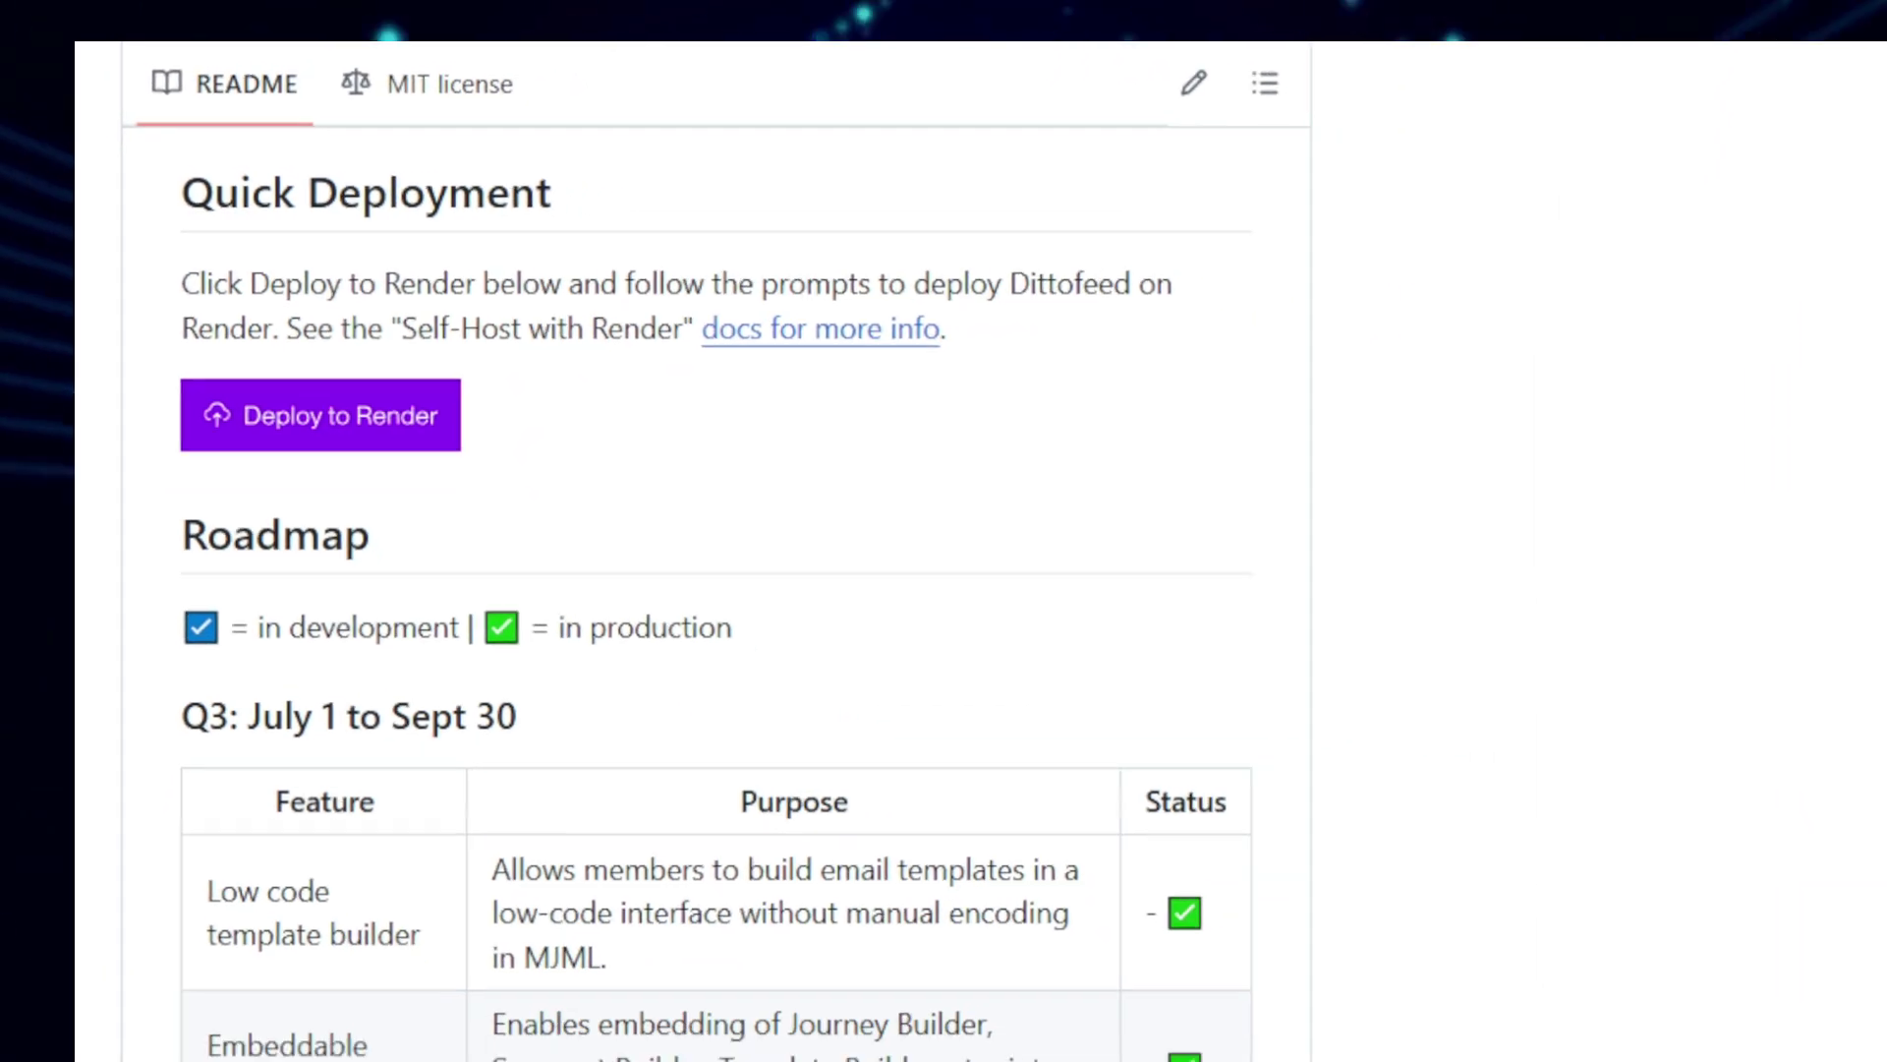
pyautogui.scroll(-3, 708, 590)
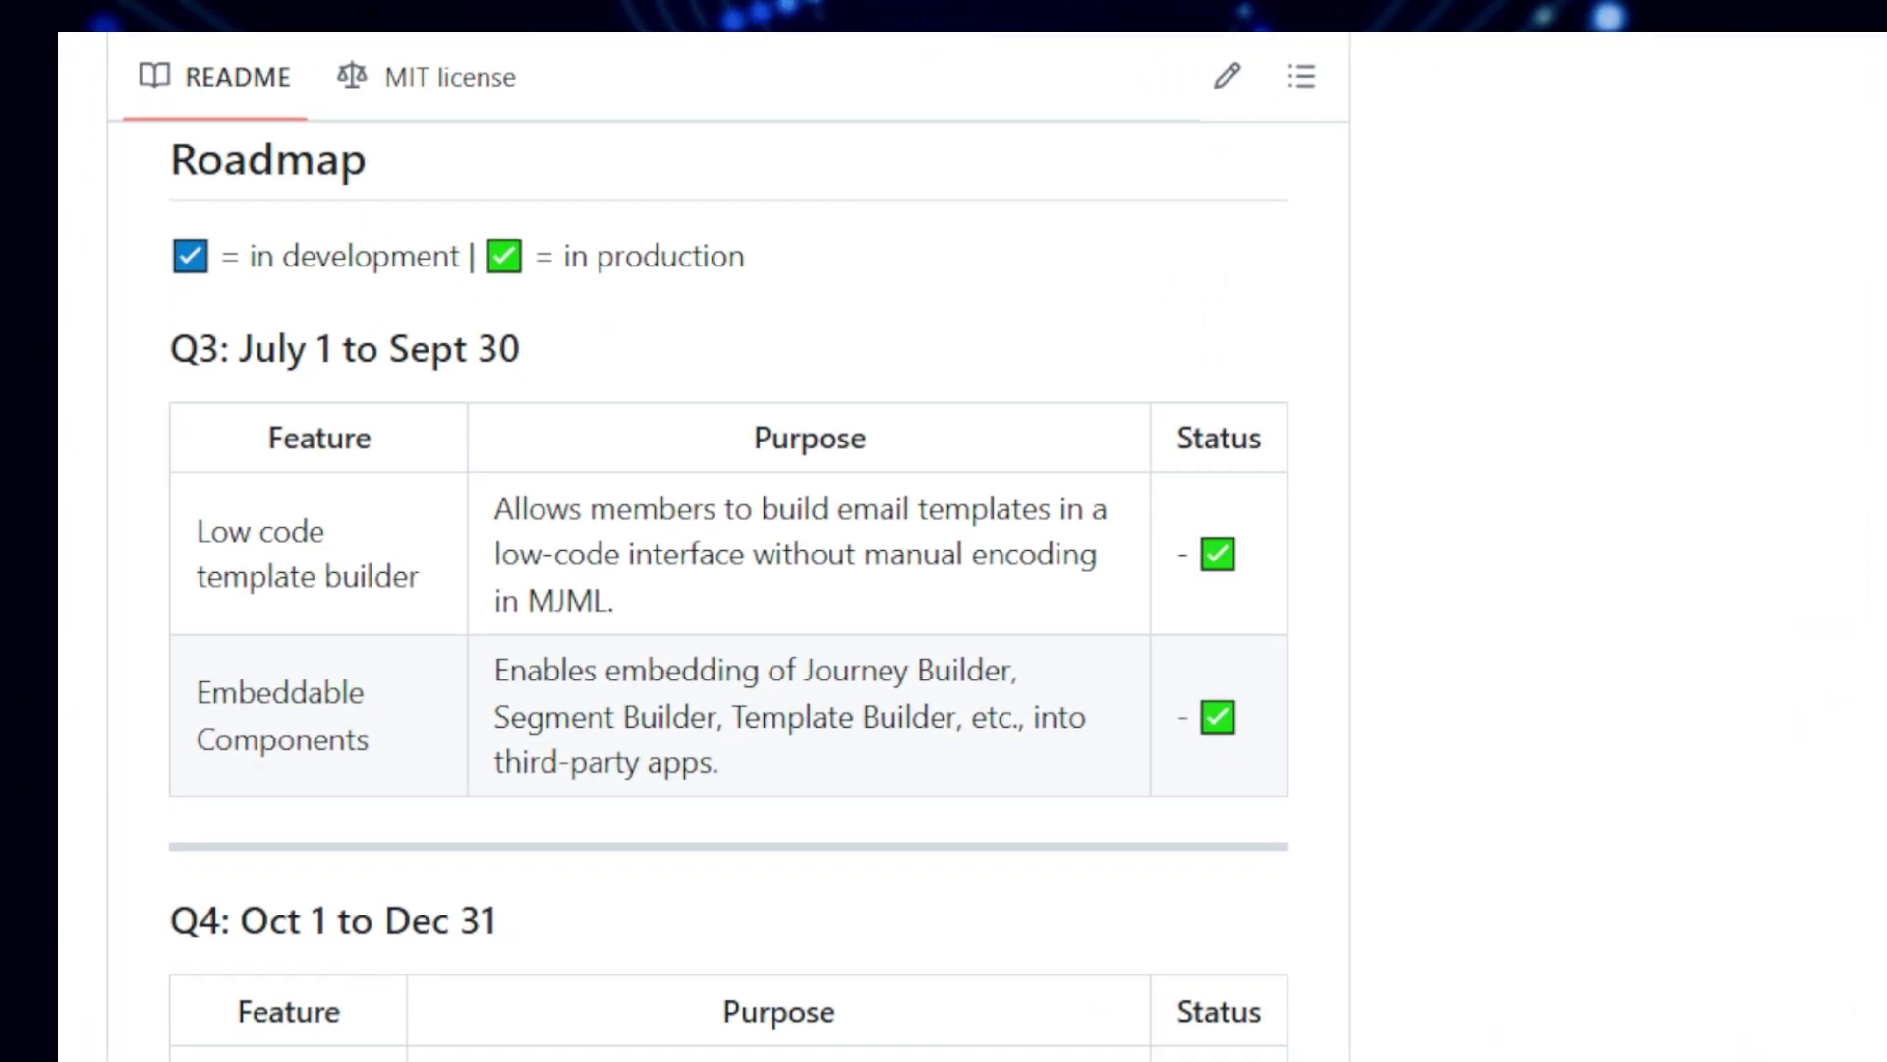
pyautogui.scroll(-3, 678, 590)
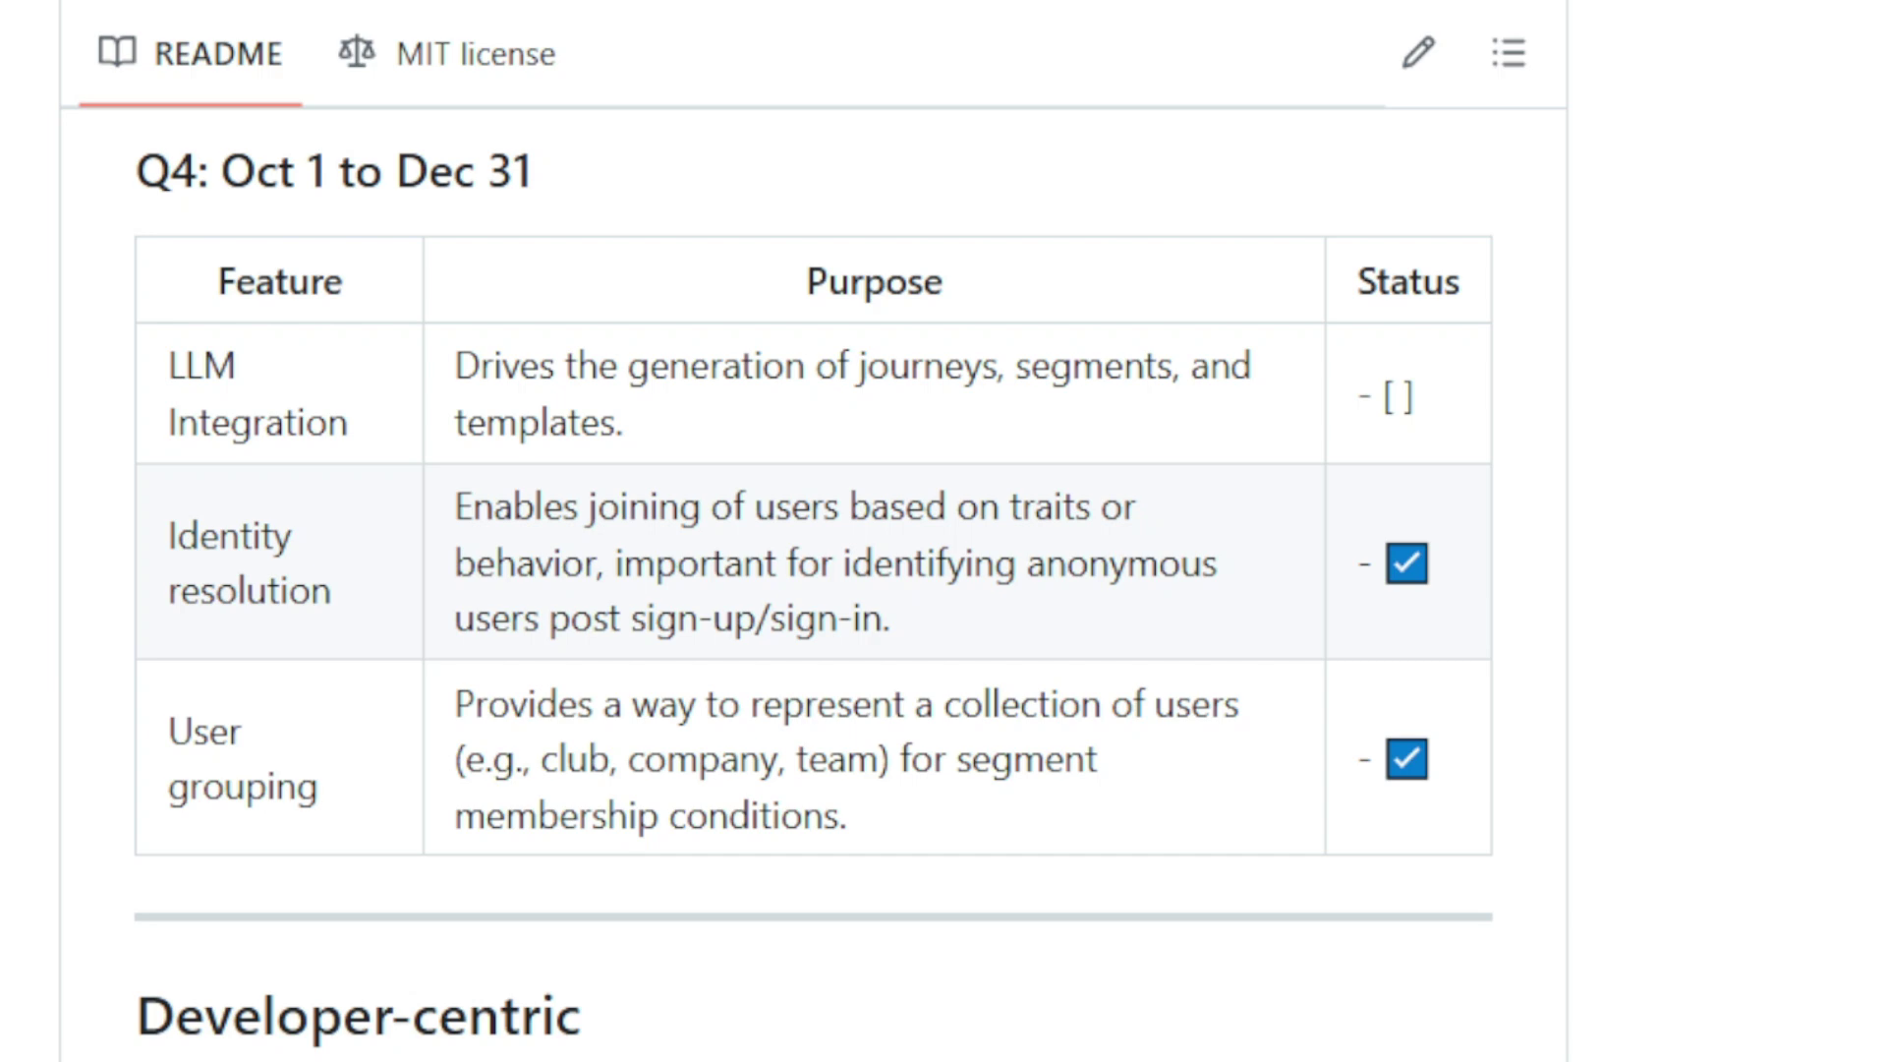
pyautogui.scroll(-1, 813, 575)
pyautogui.scroll(-4, 814, 576)
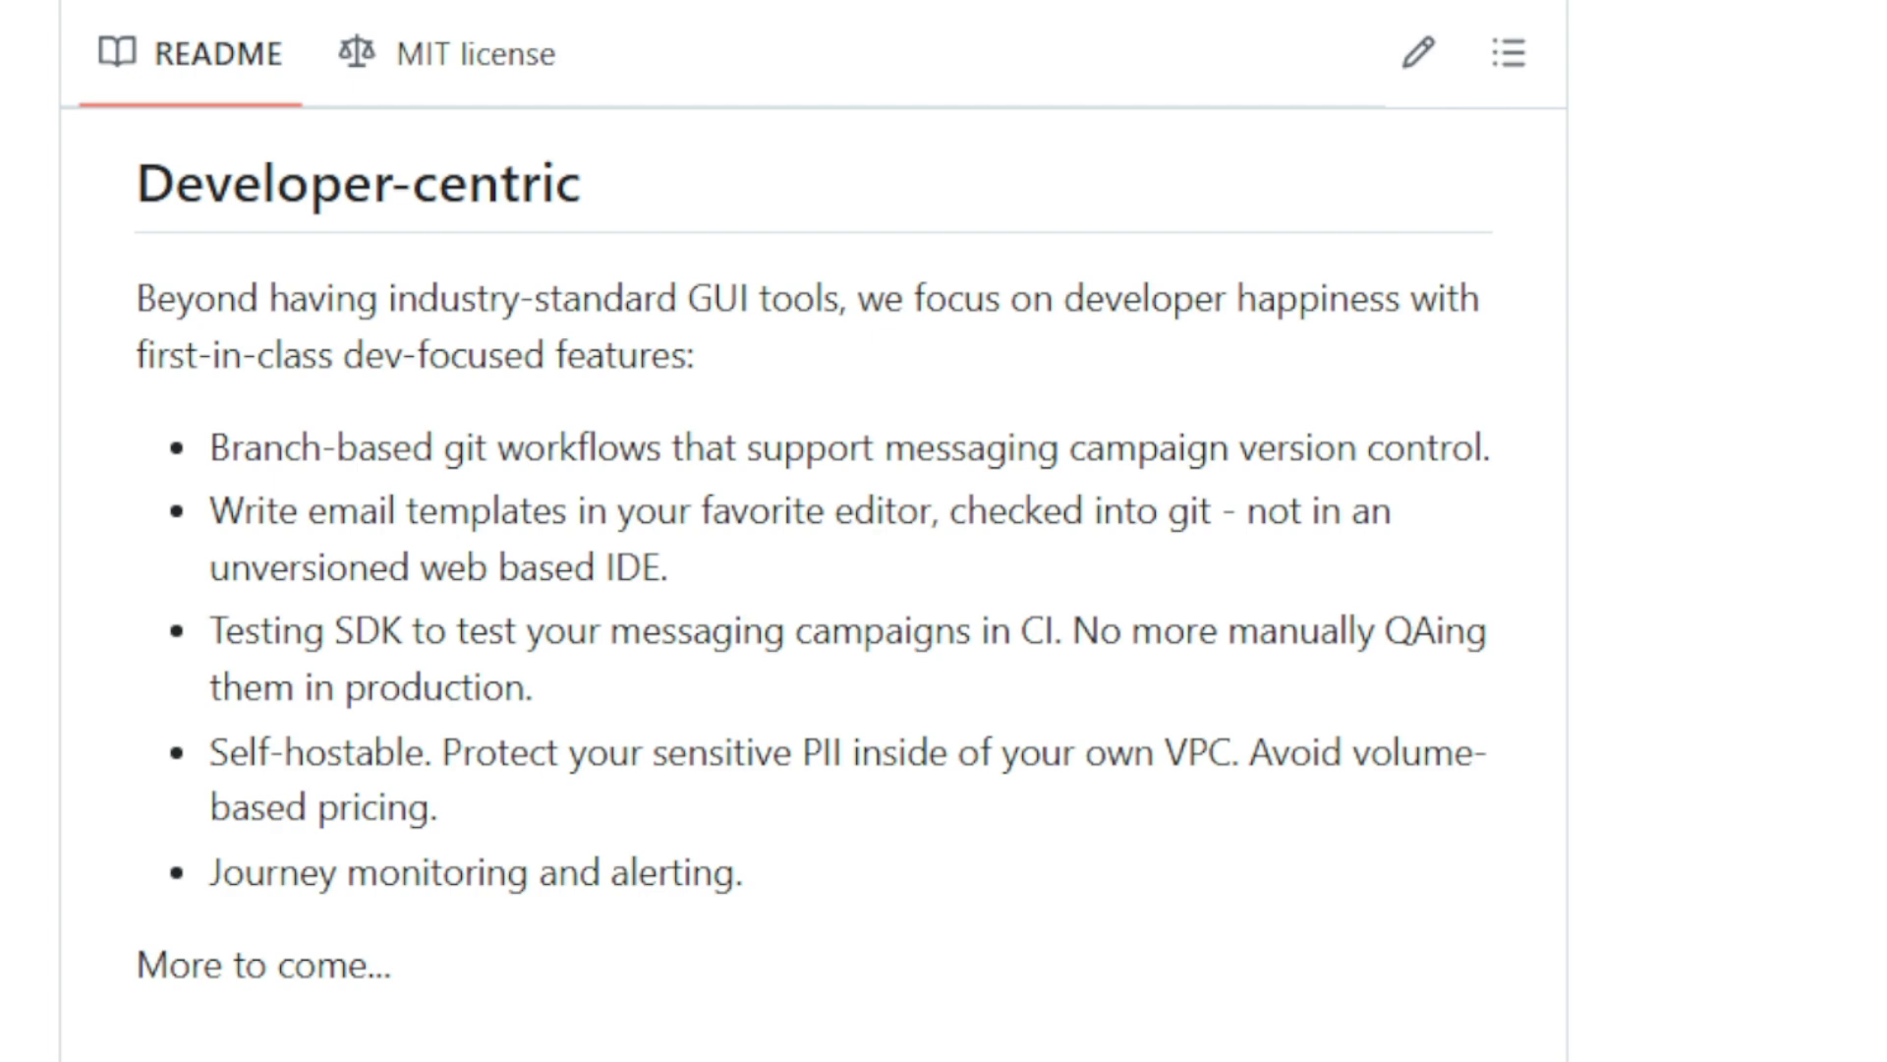
pyautogui.scroll(-1, 815, 590)
pyautogui.scroll(-2, 814, 590)
pyautogui.scroll(-1, 814, 590)
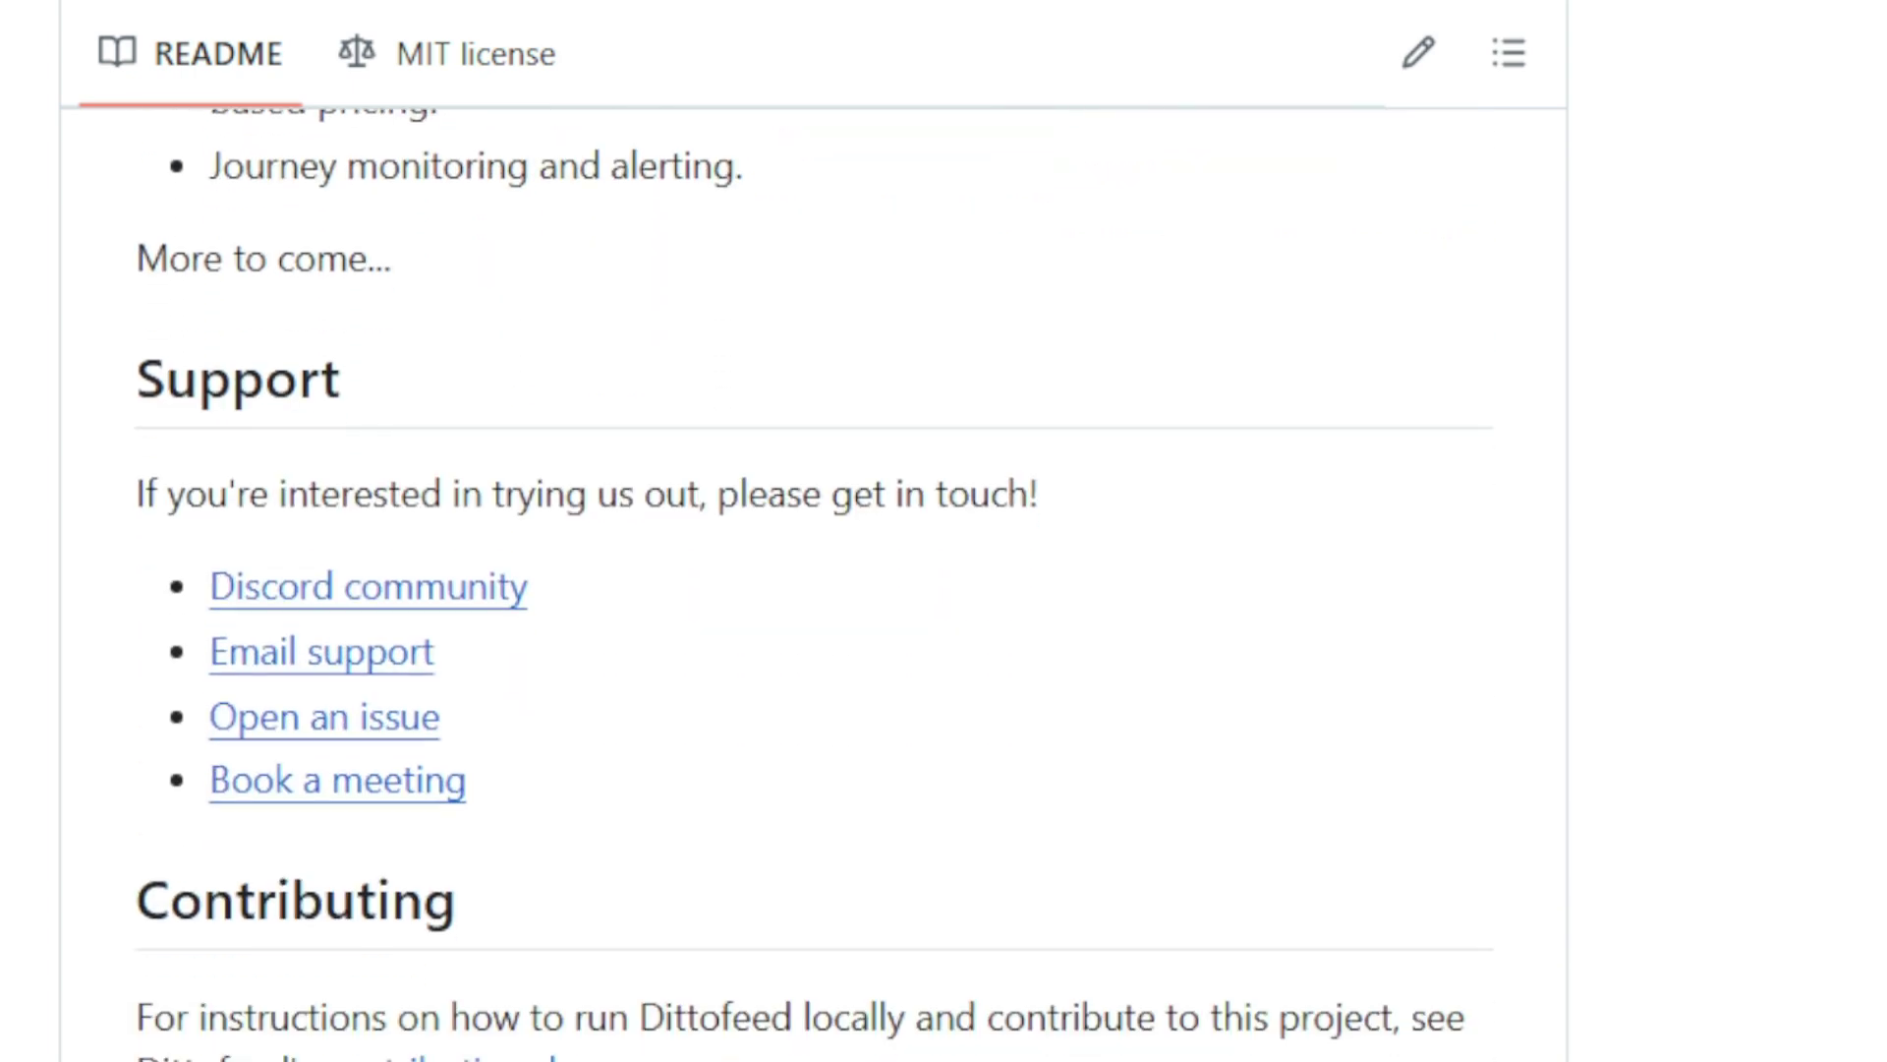
pyautogui.scroll(-1, 814, 590)
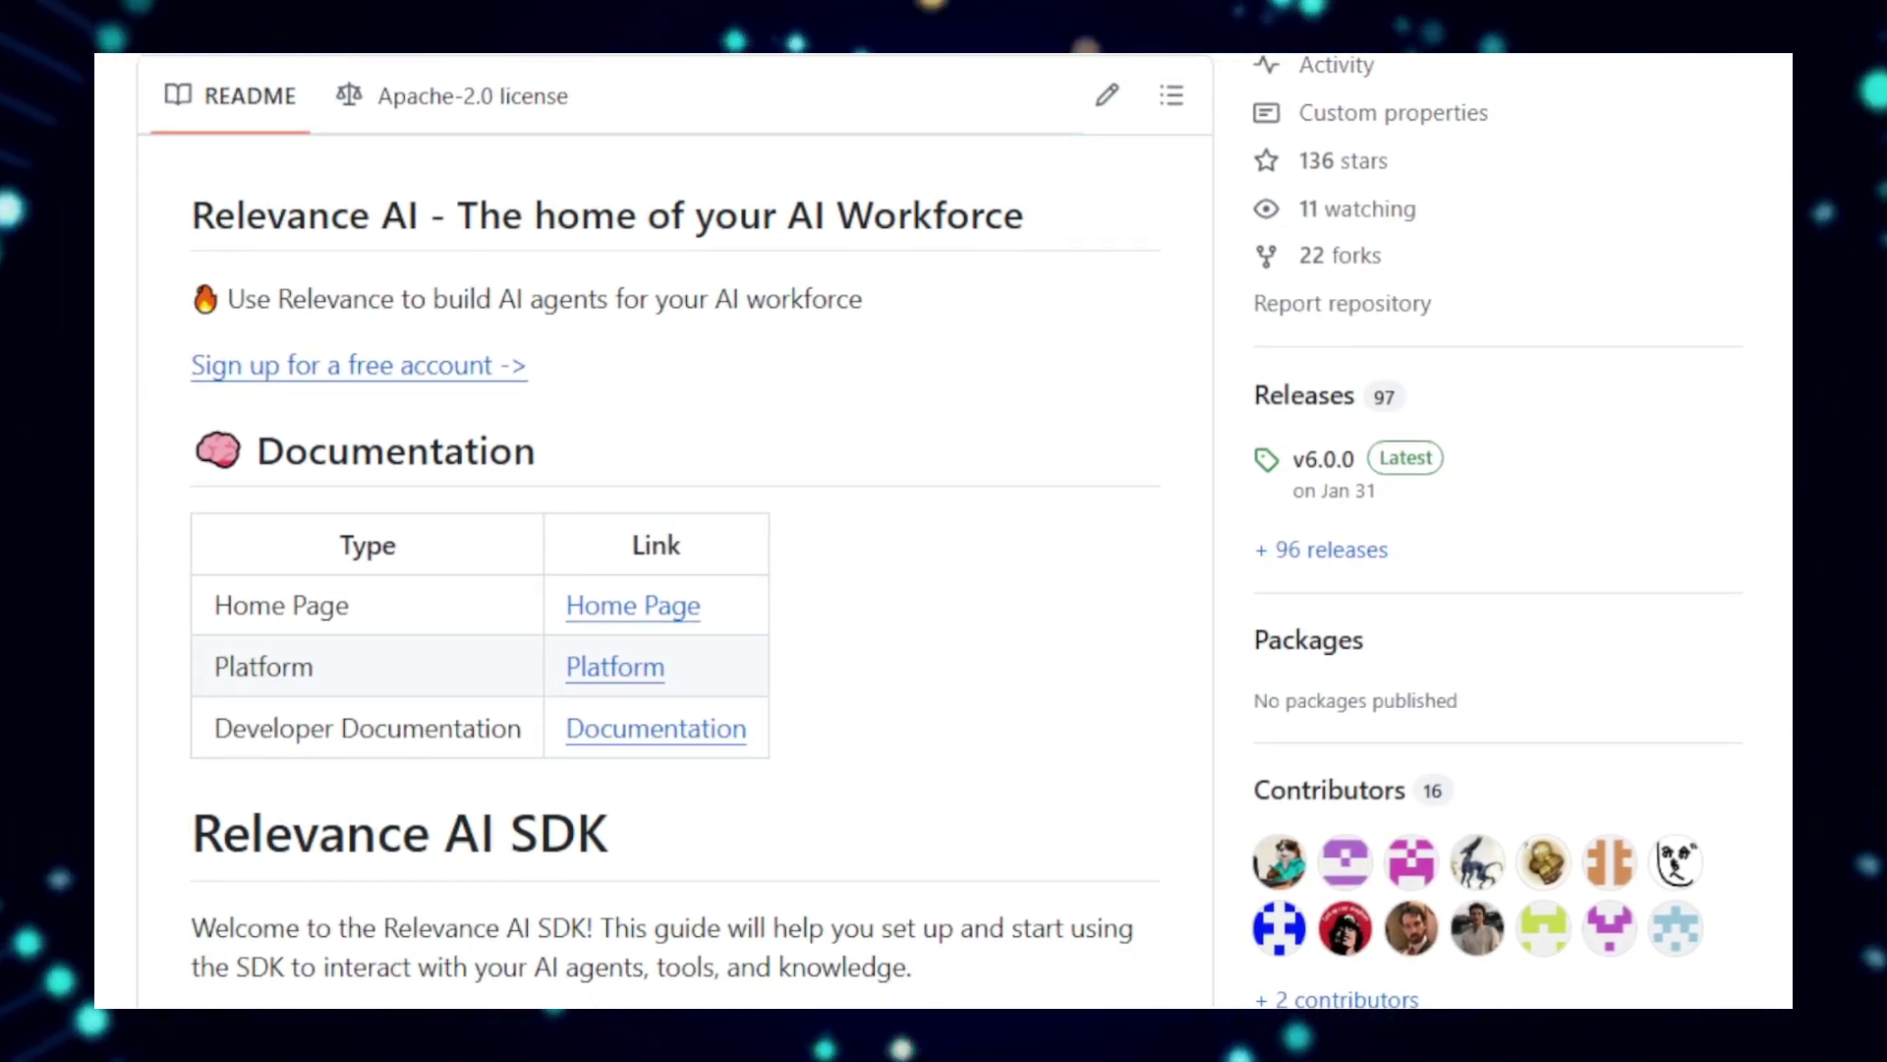
pyautogui.scroll(-3, 943, 530)
pyautogui.scroll(-2, 945, 531)
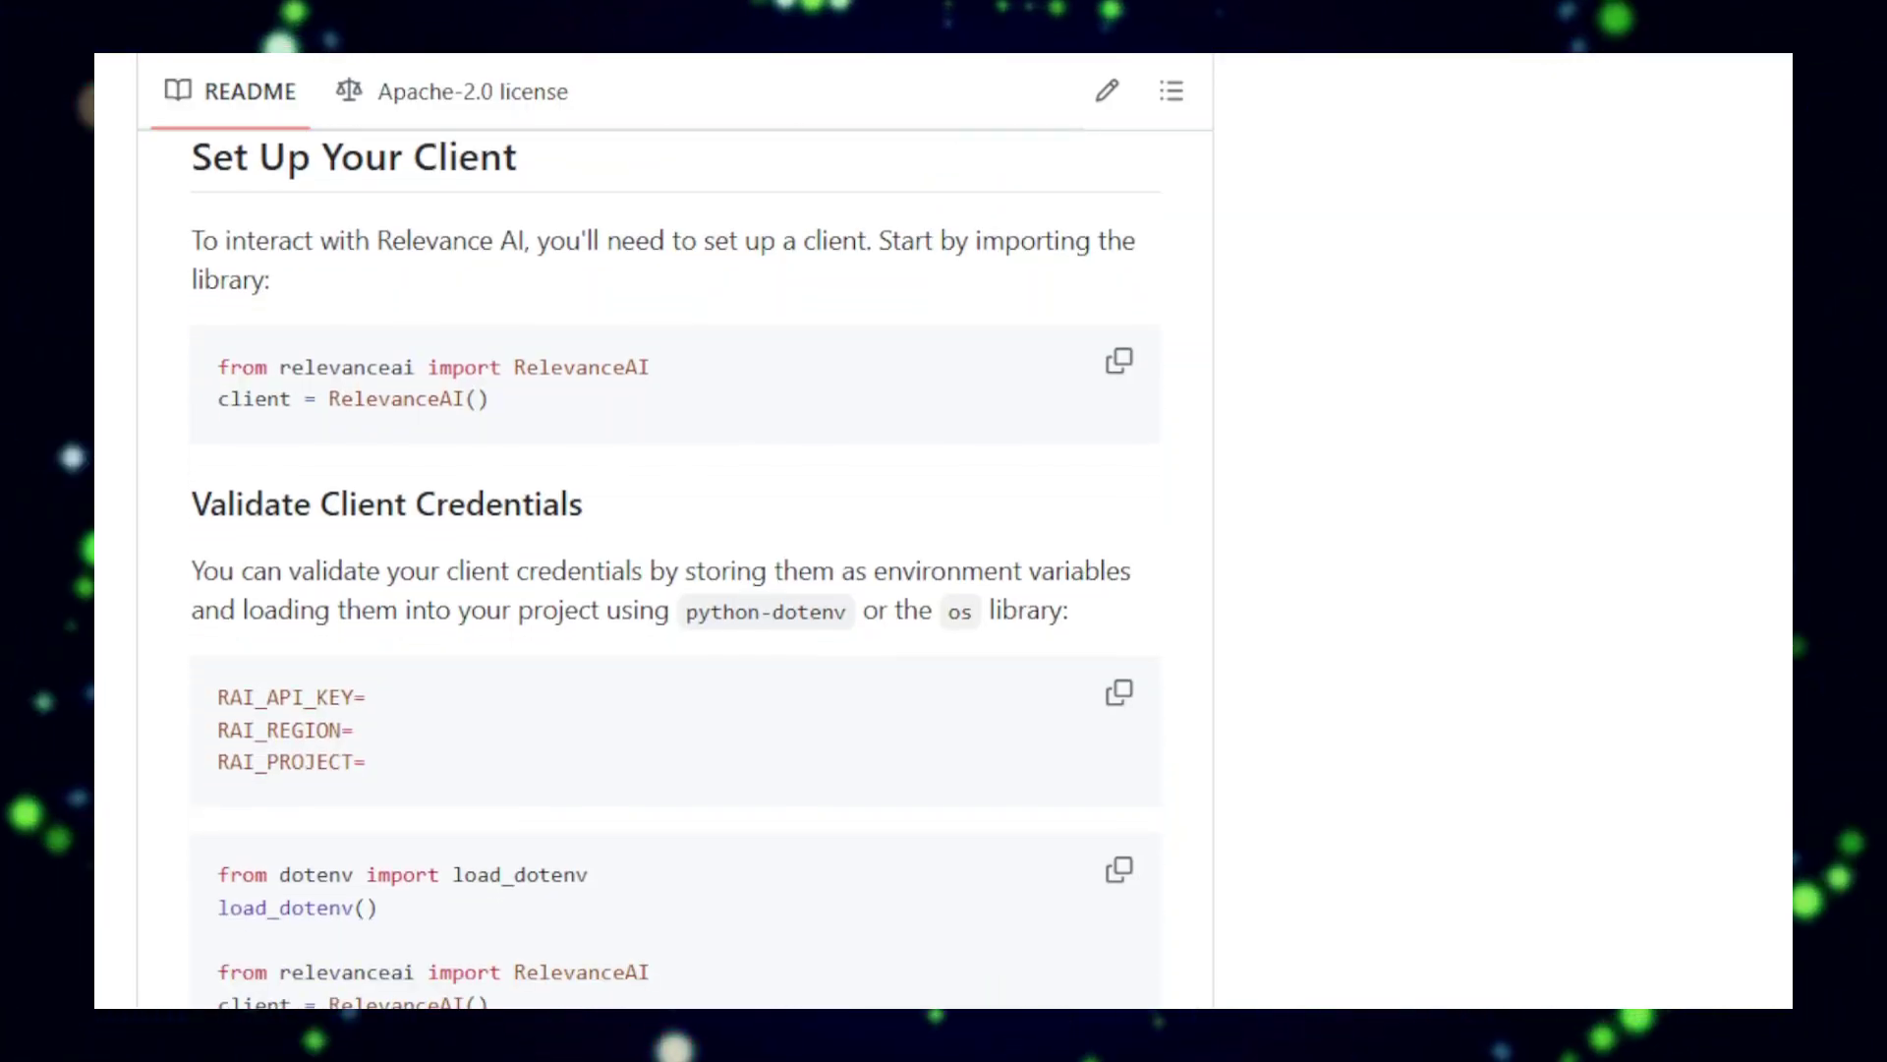
pyautogui.scroll(-3, 677, 561)
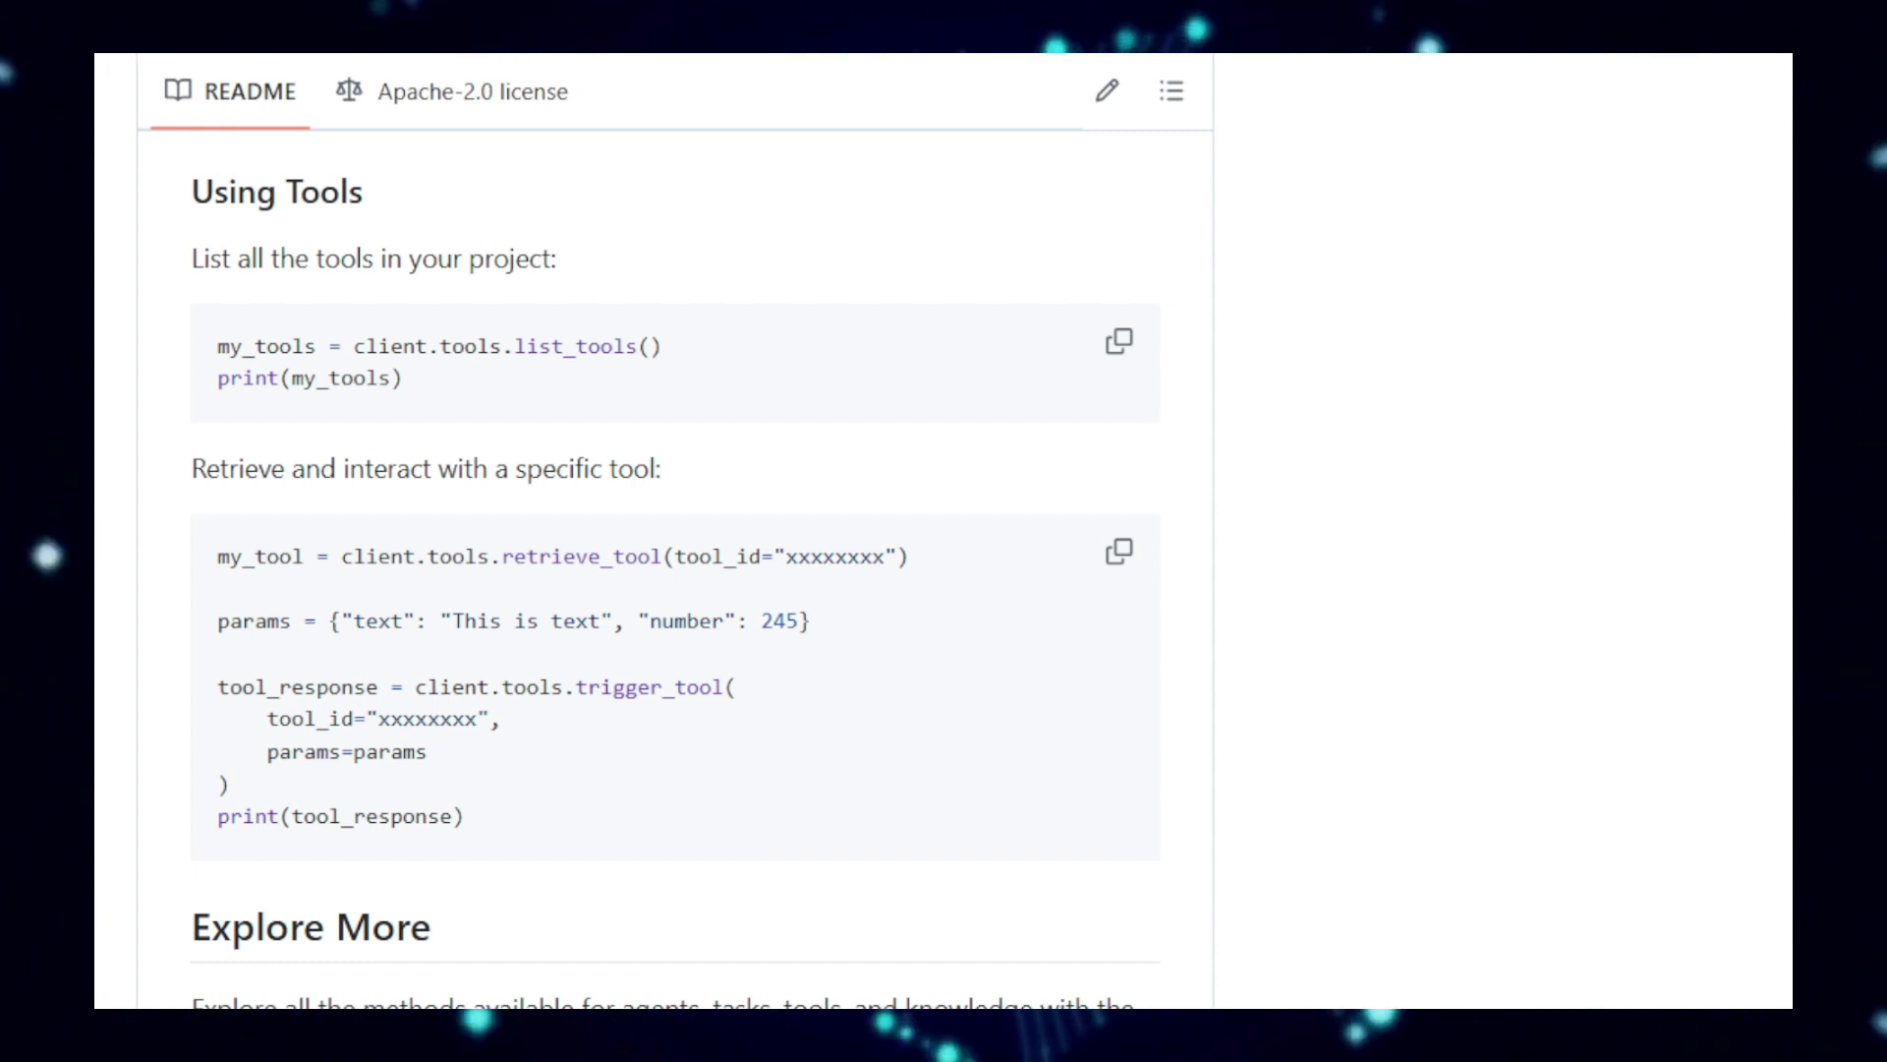
pyautogui.scroll(-1, 945, 591)
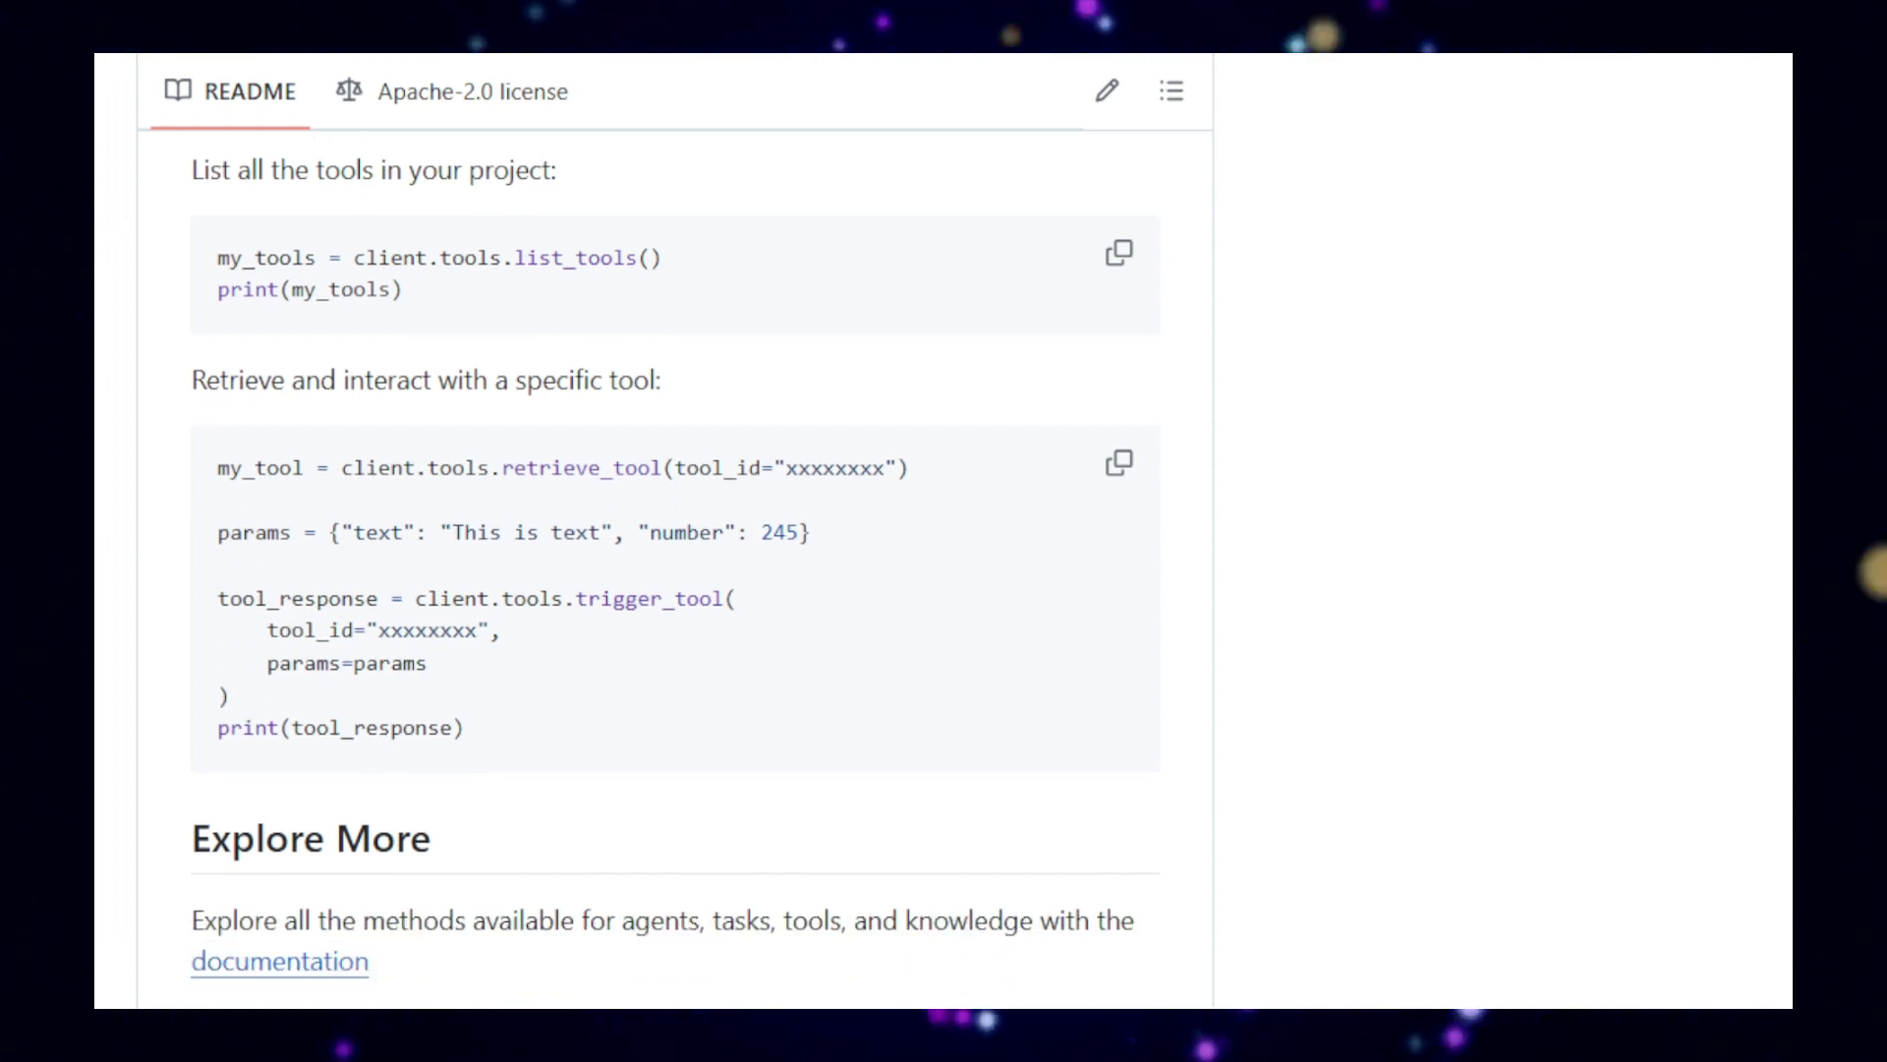
pyautogui.scroll(-1, 676, 561)
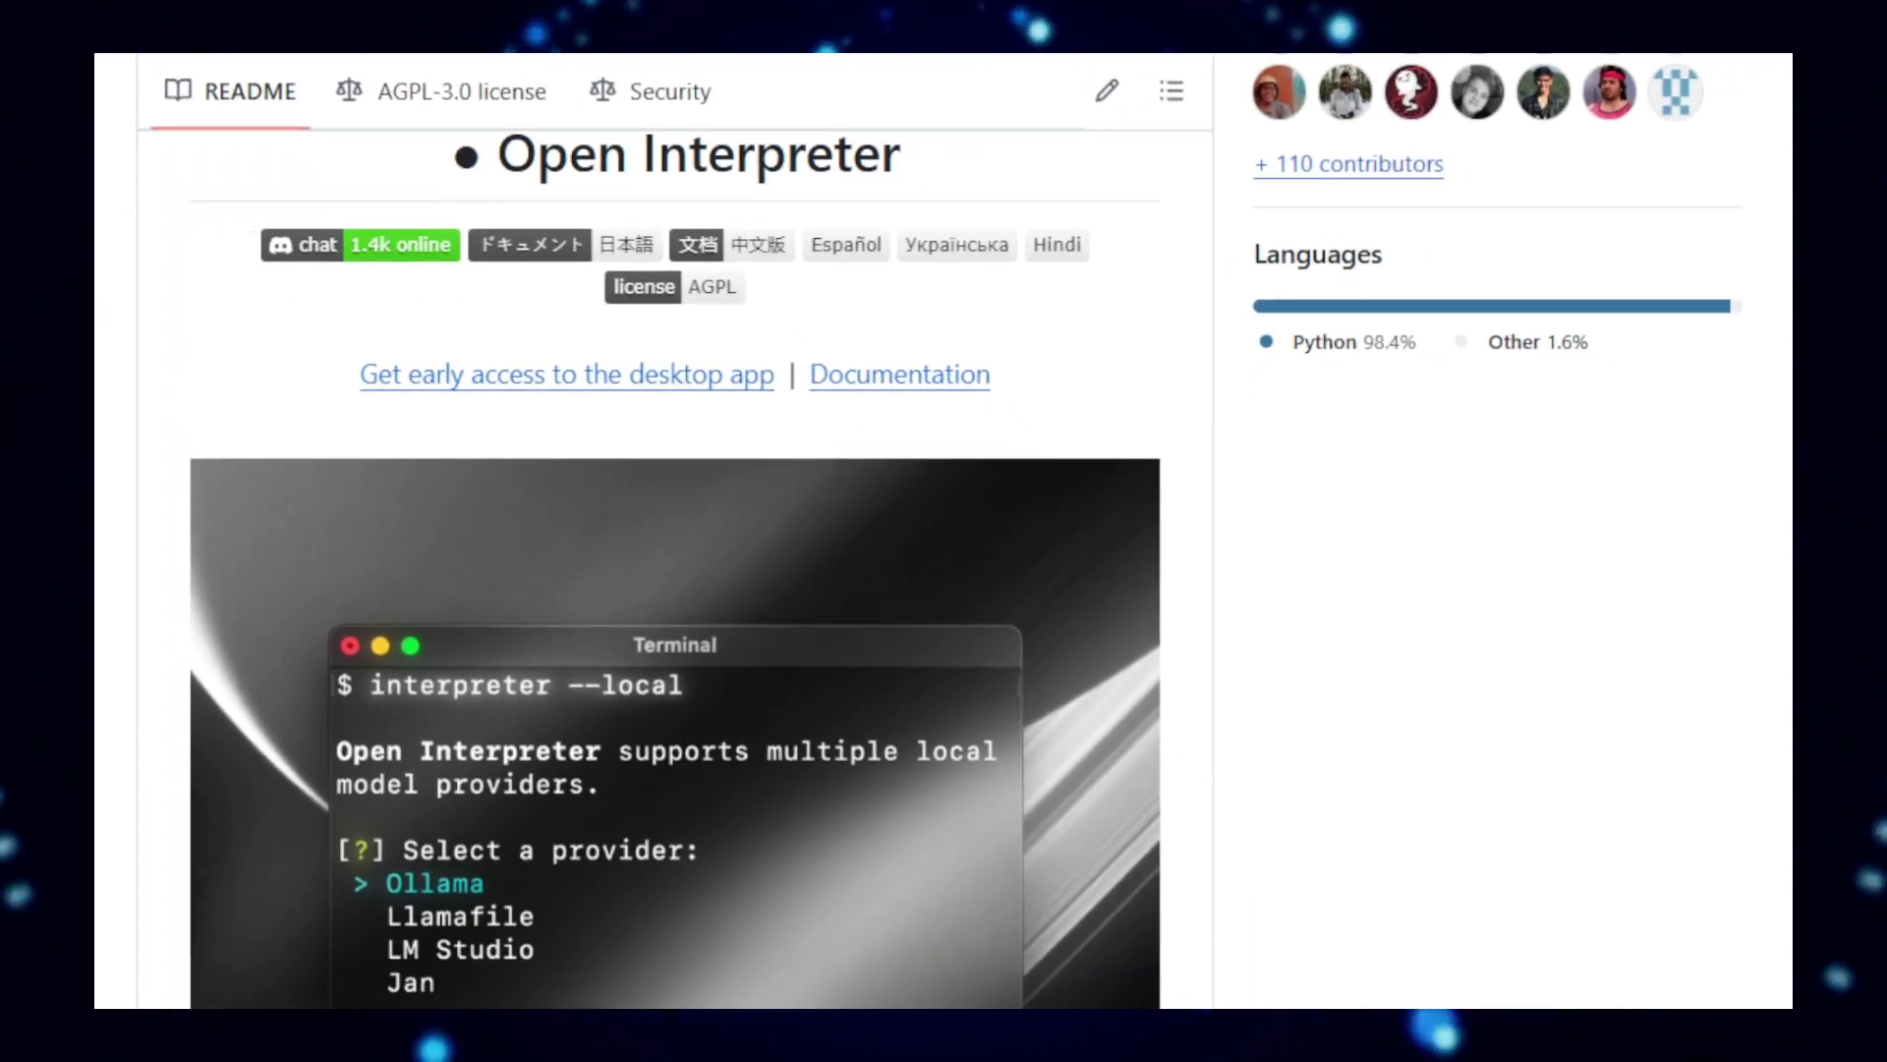
pyautogui.scroll(-1, 676, 561)
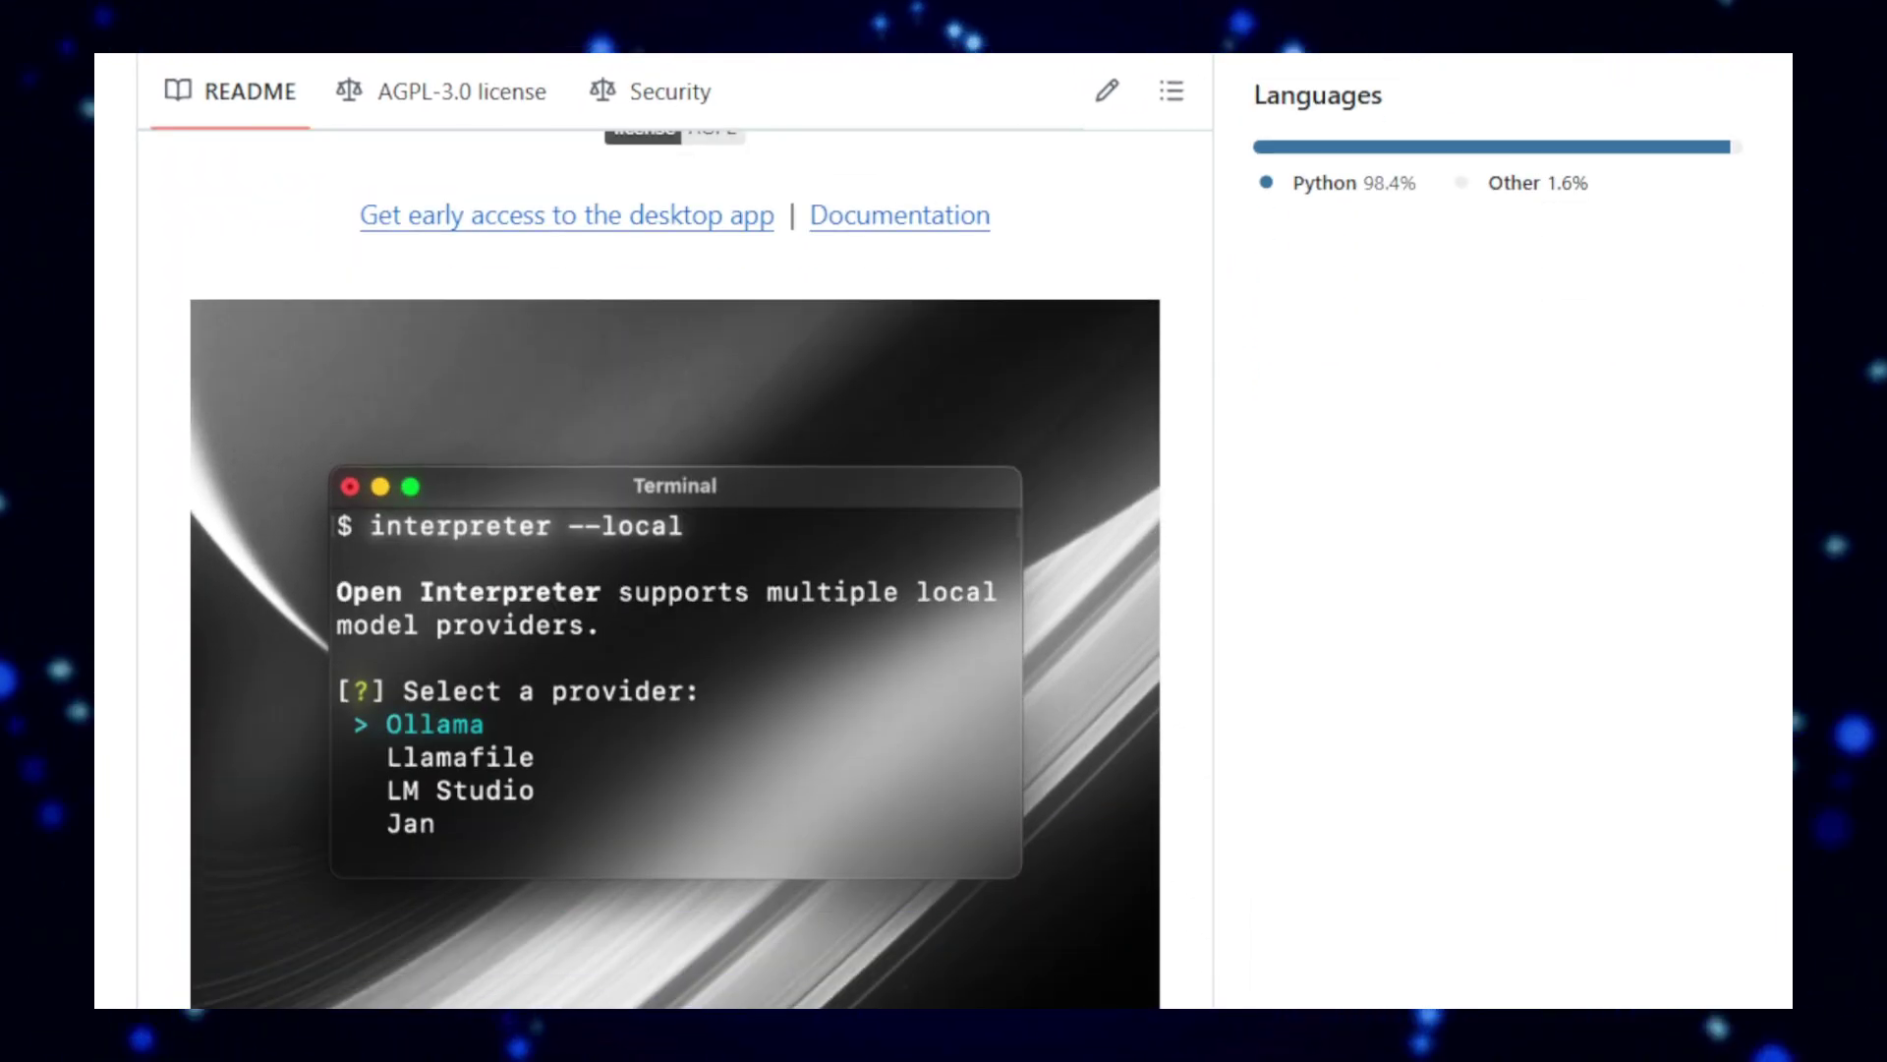
pyautogui.scroll(-1, 676, 560)
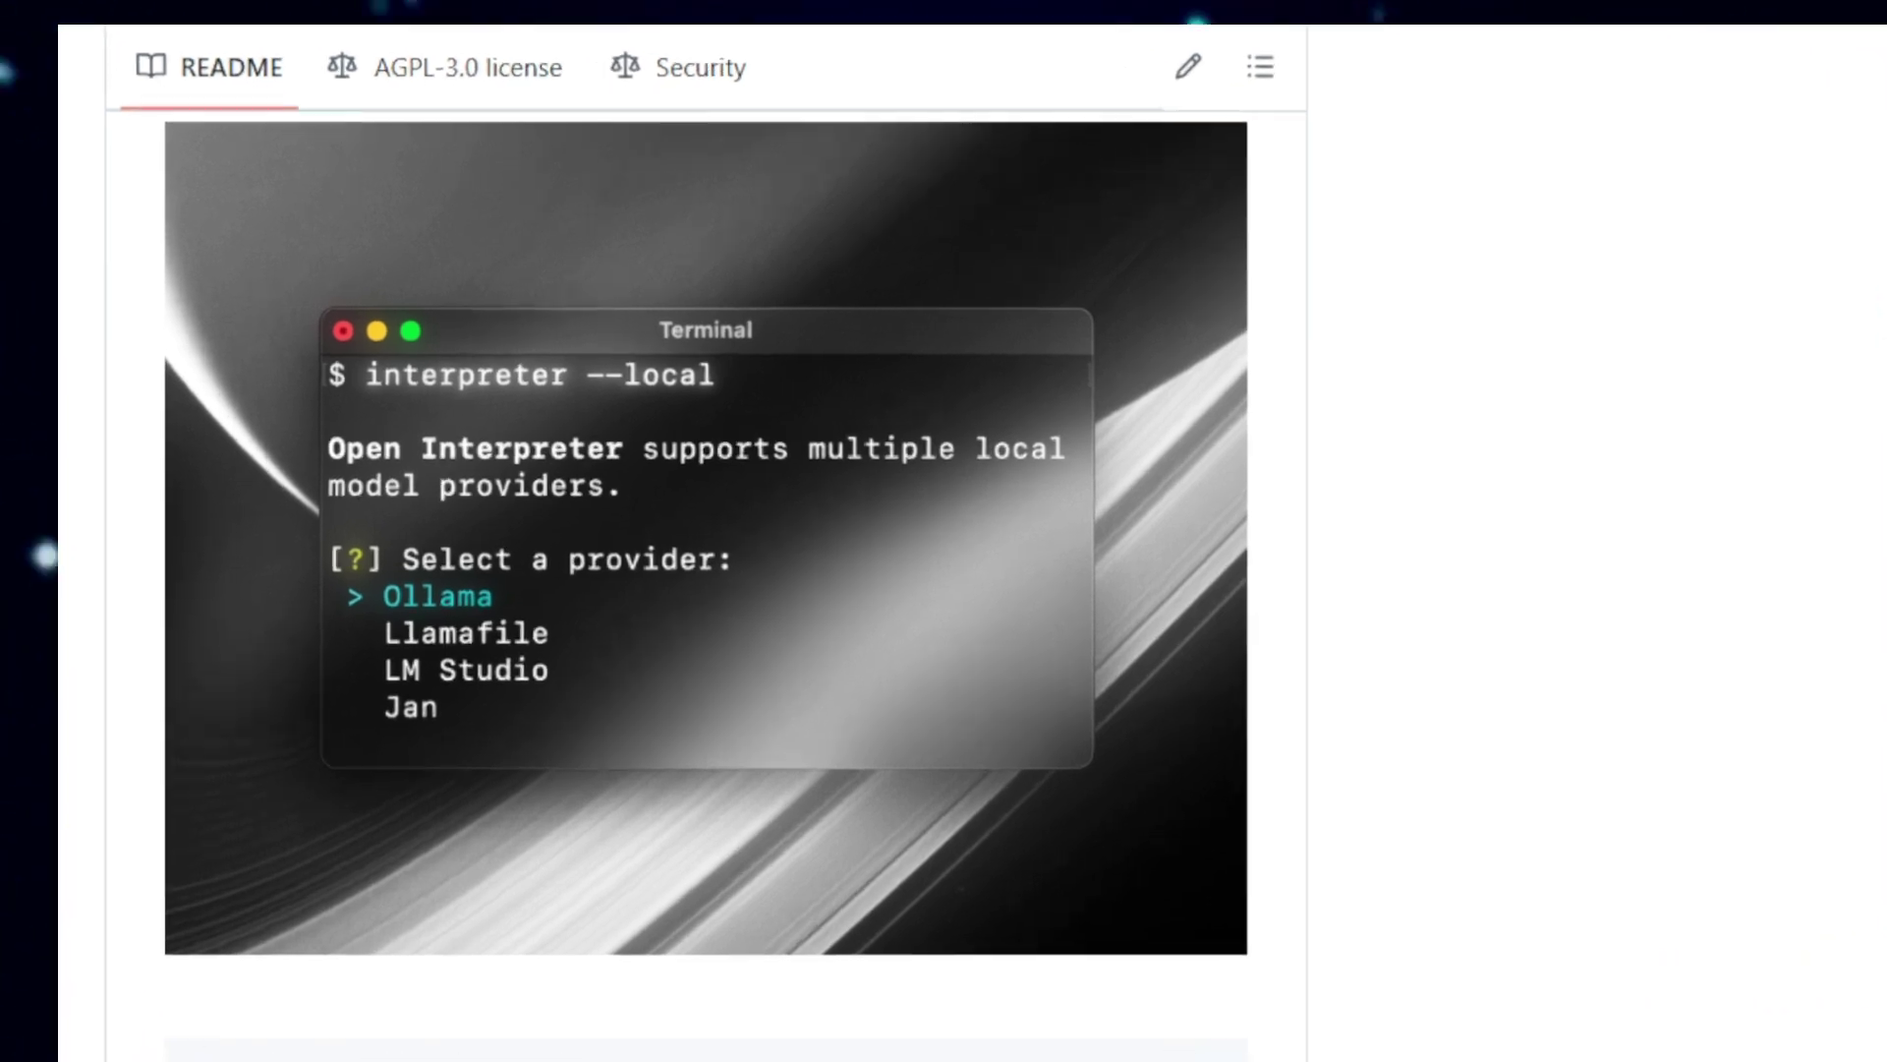
pyautogui.scroll(-3, 675, 560)
pyautogui.scroll(-3, 676, 560)
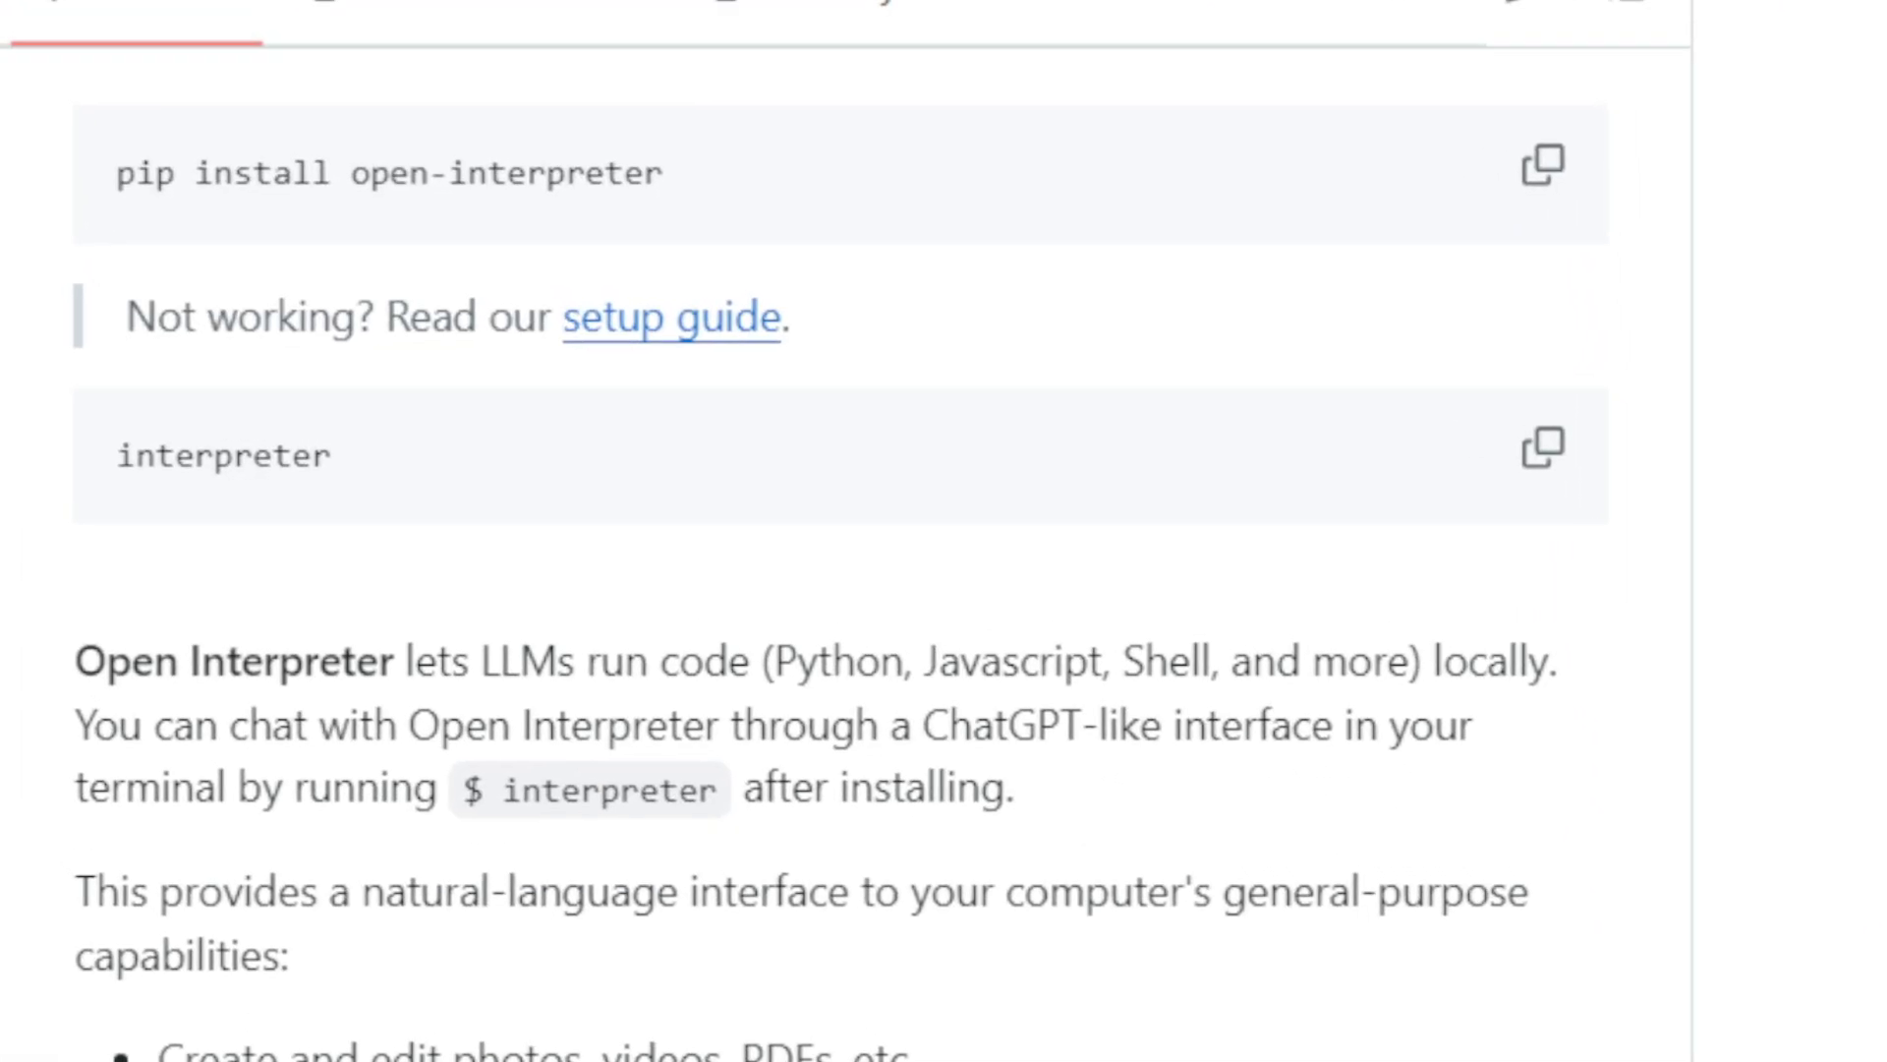
pyautogui.scroll(-3, 856, 560)
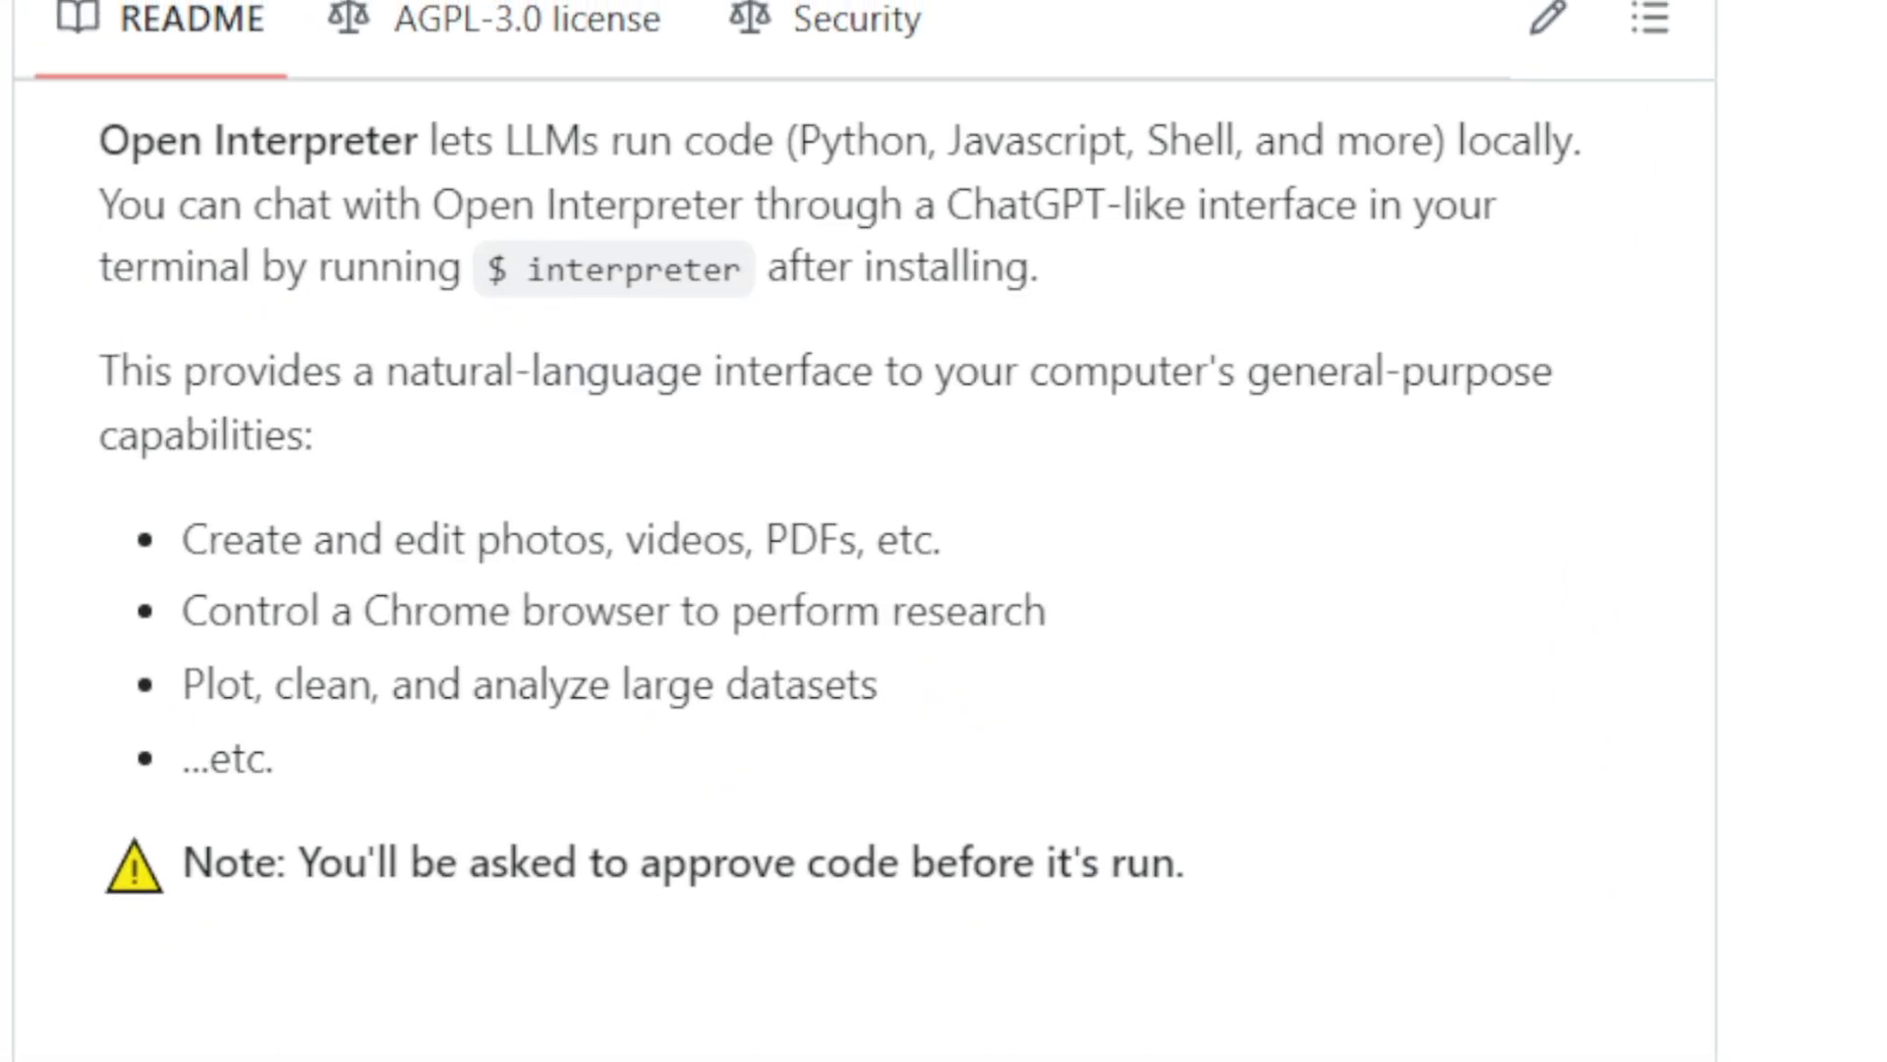
pyautogui.scroll(-2, 855, 562)
pyautogui.scroll(-4, 856, 561)
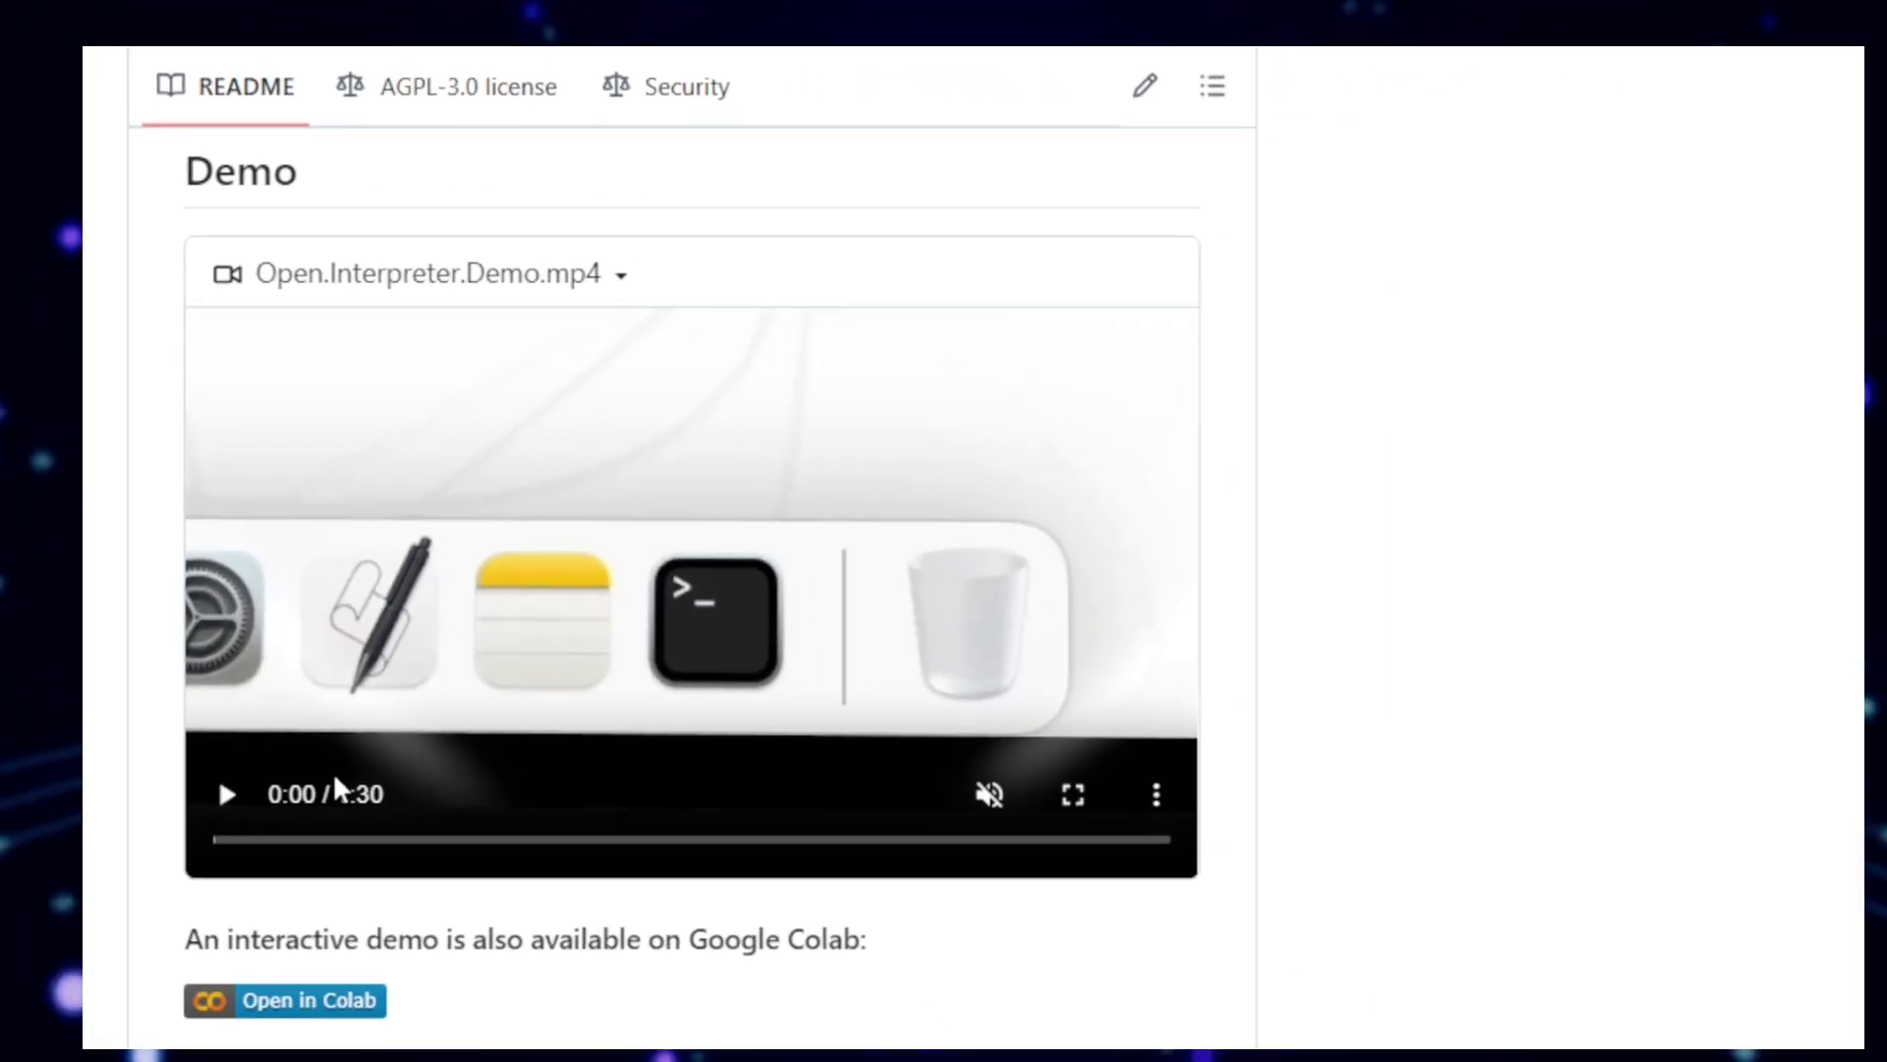
# Step: Start the Open Interpreter demo video in the README's Demo section
pyautogui.click(189, 1029)
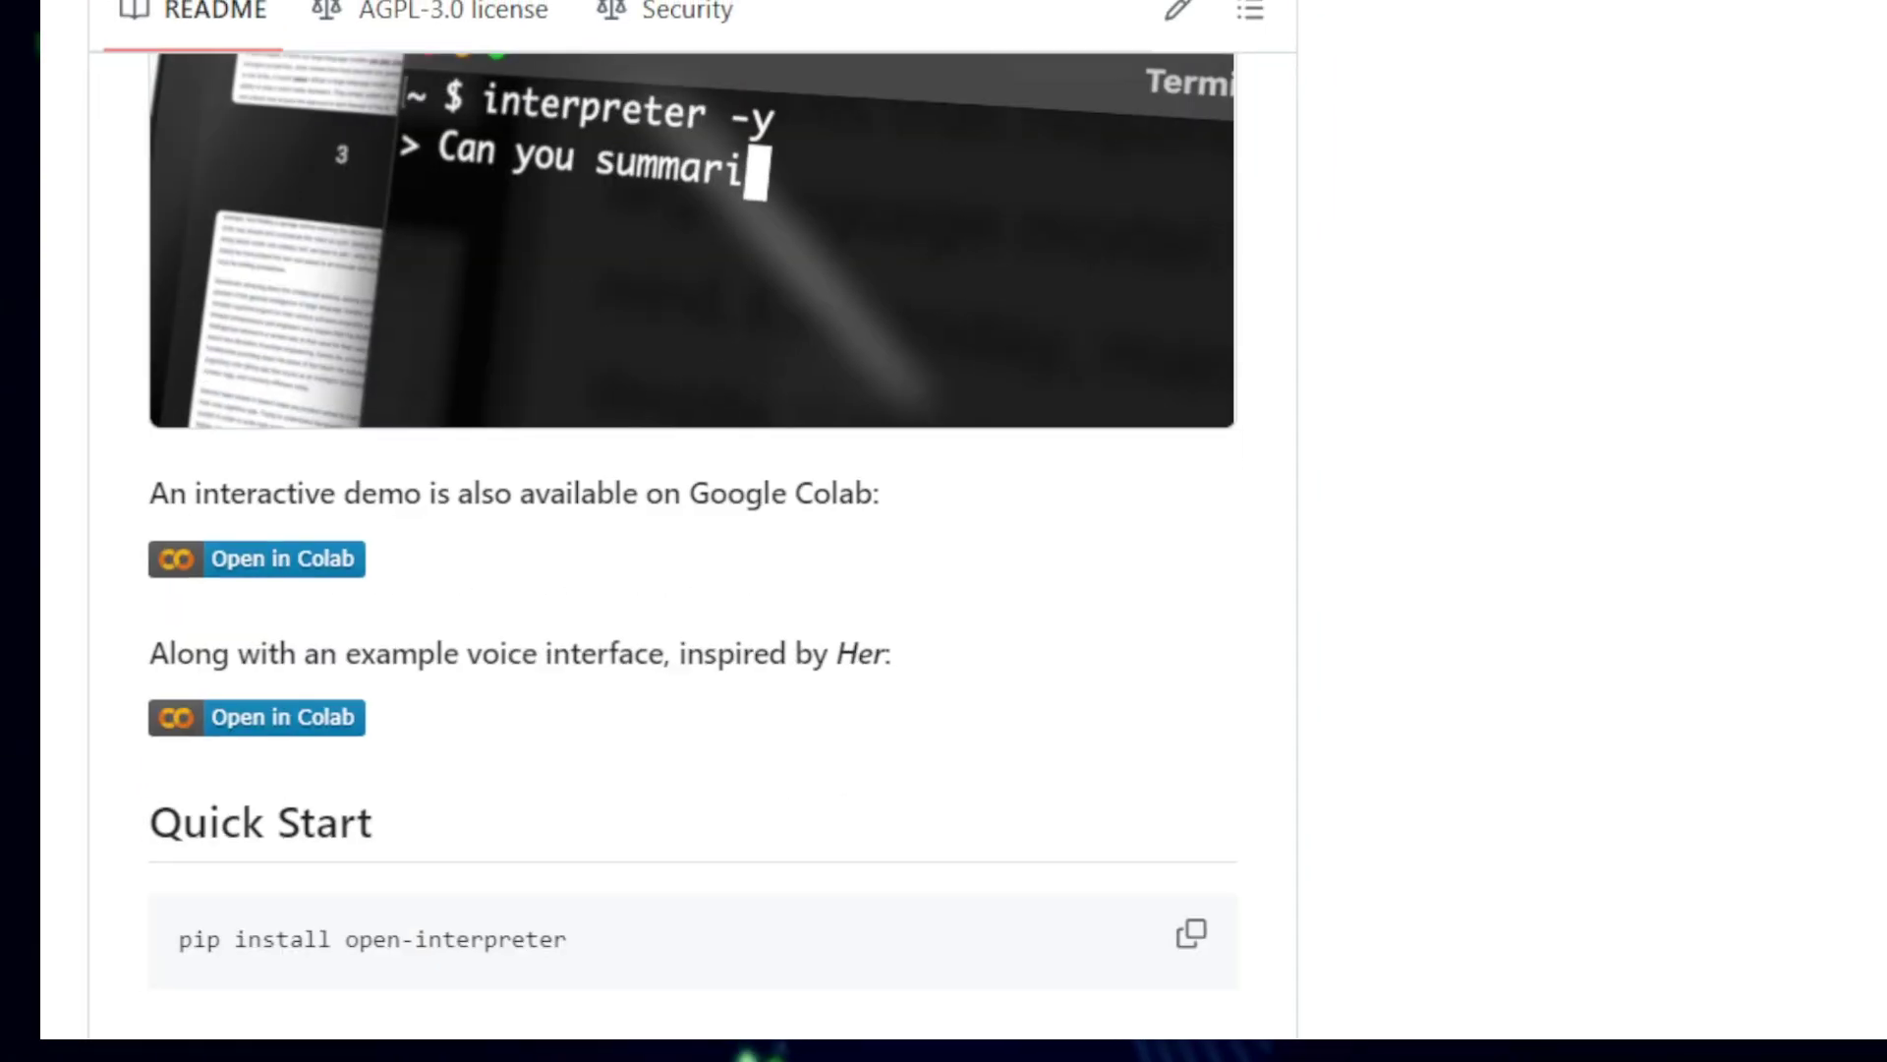
pyautogui.scroll(-3, 693, 589)
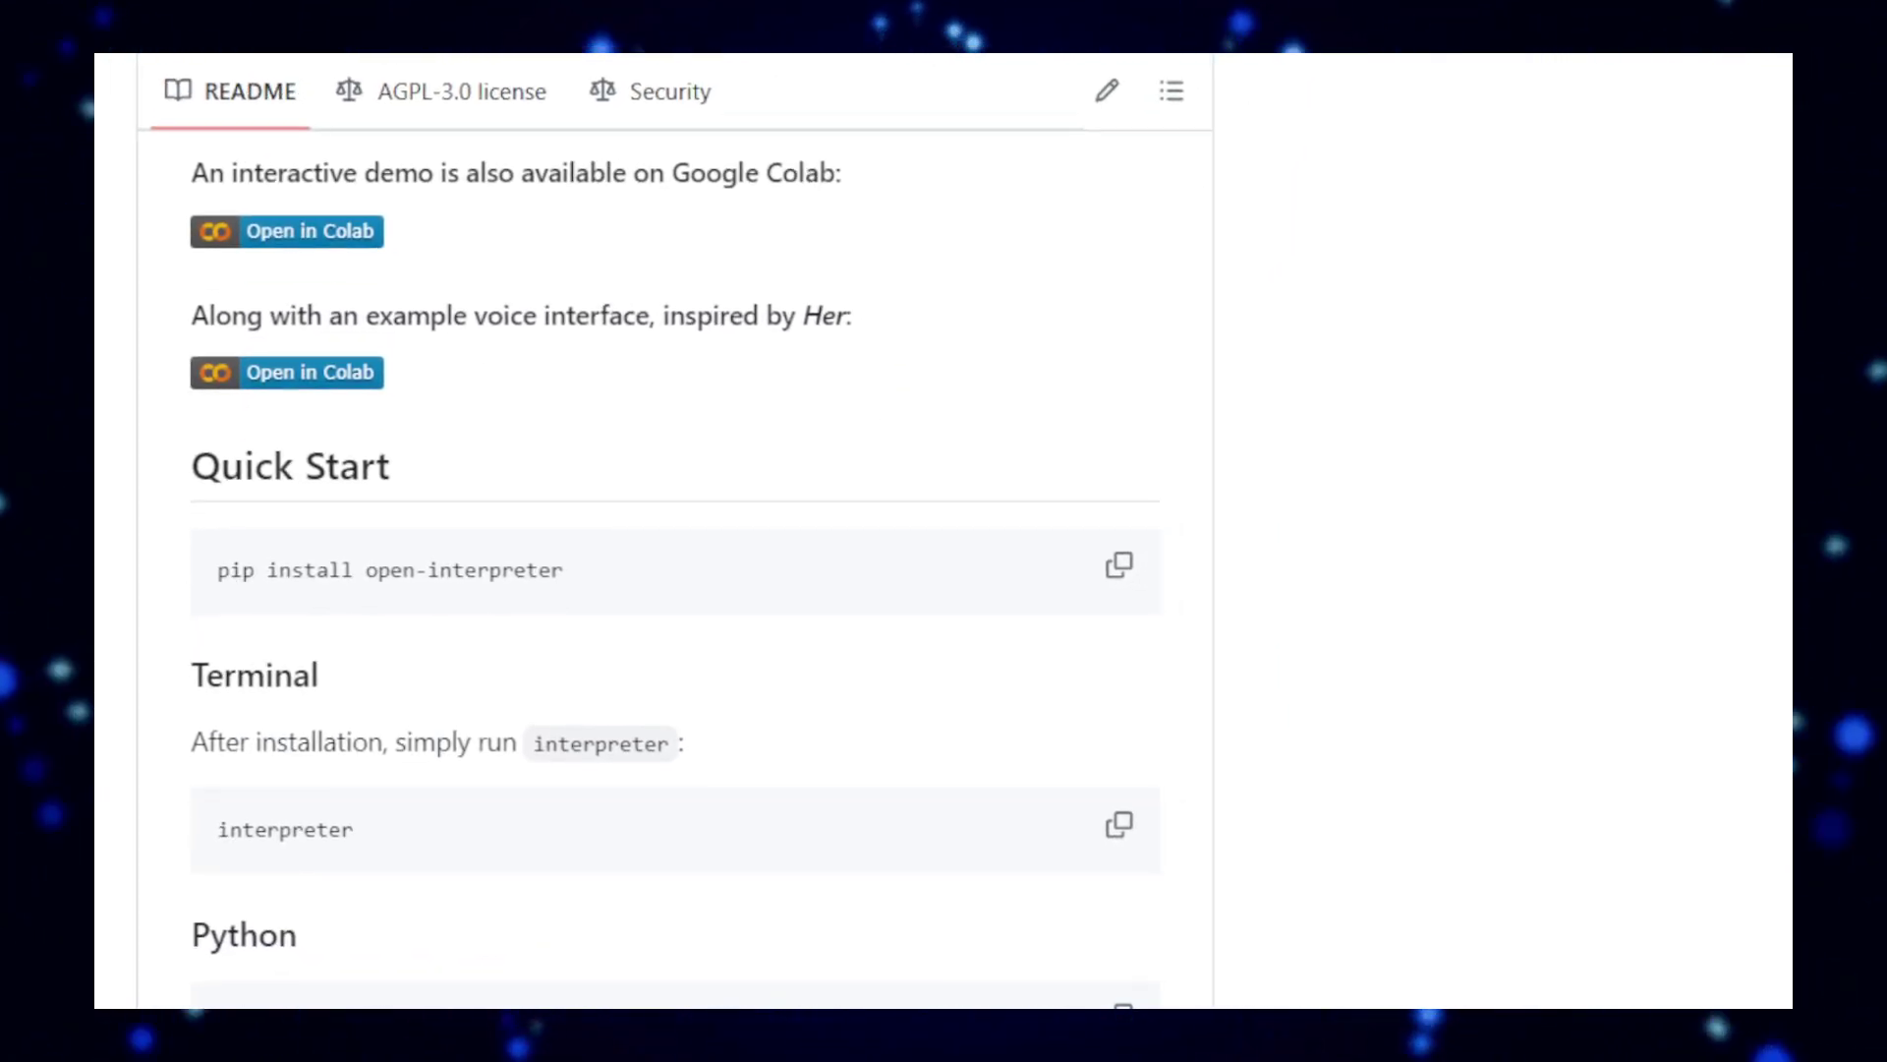
pyautogui.scroll(-2, 676, 590)
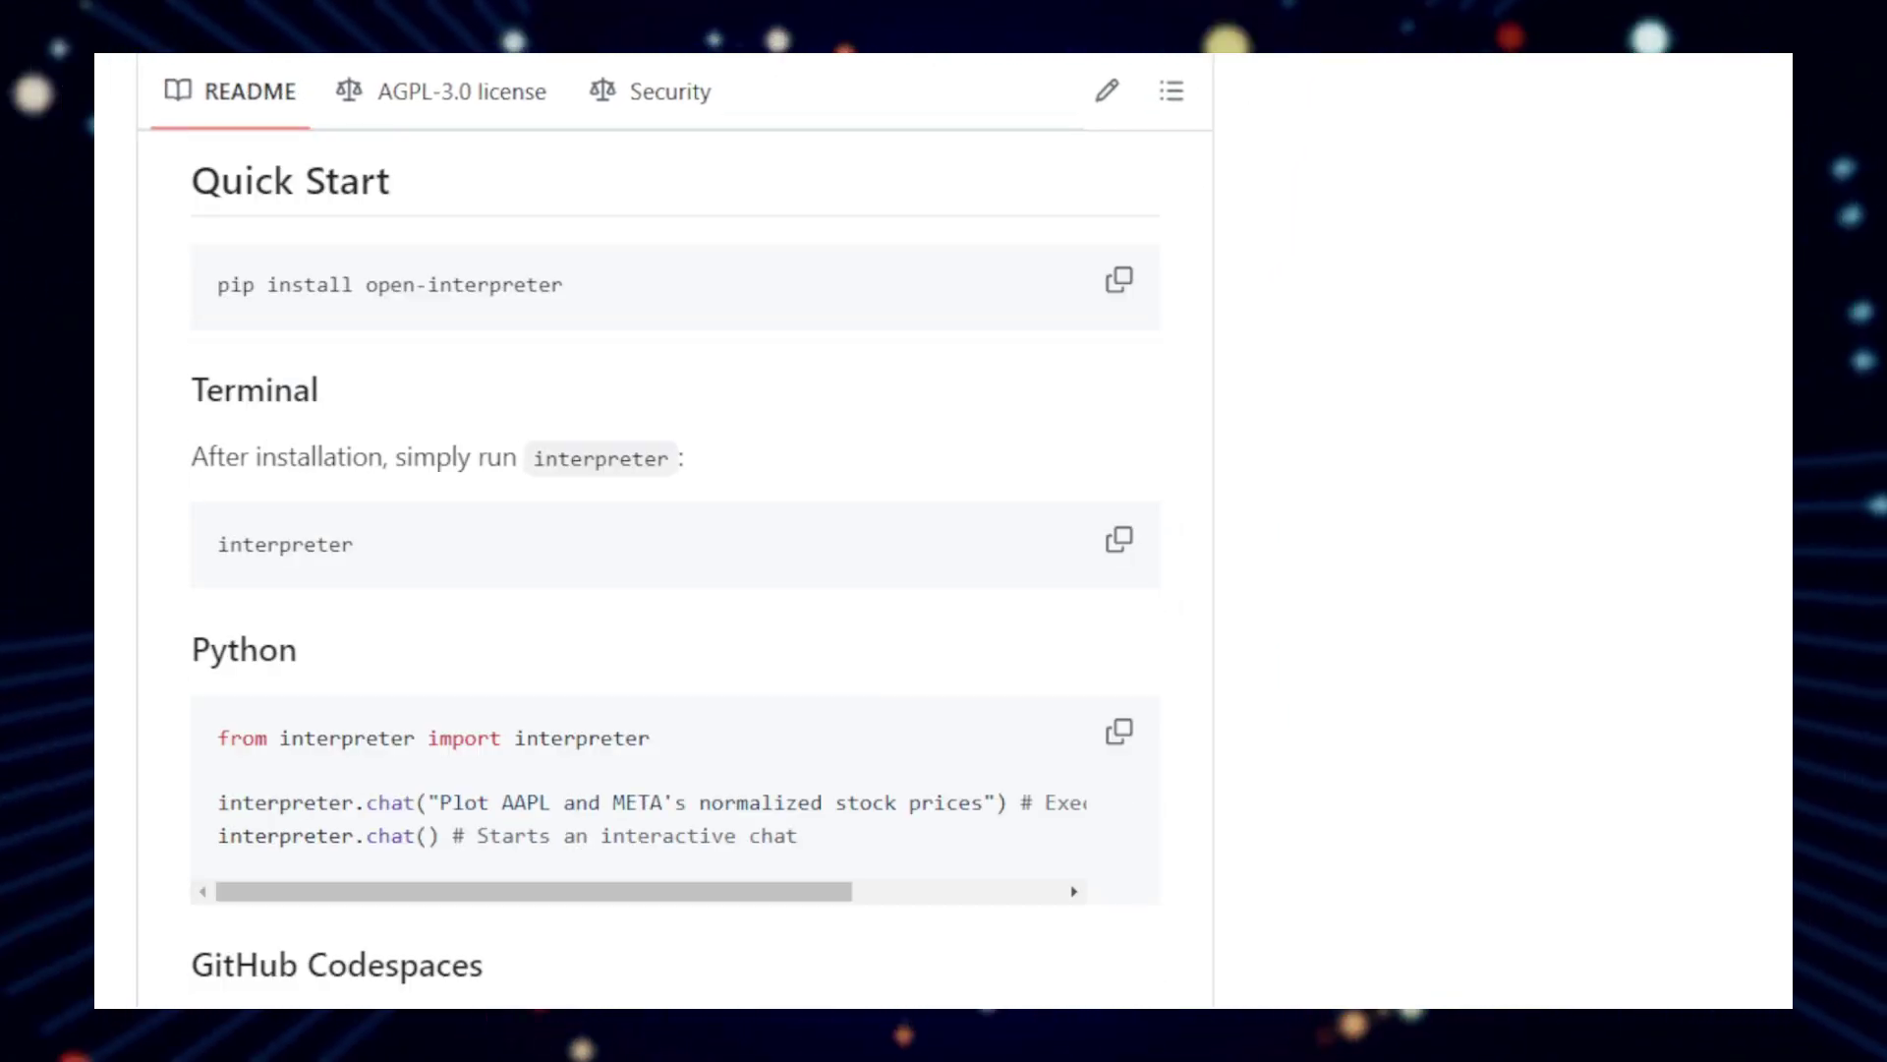